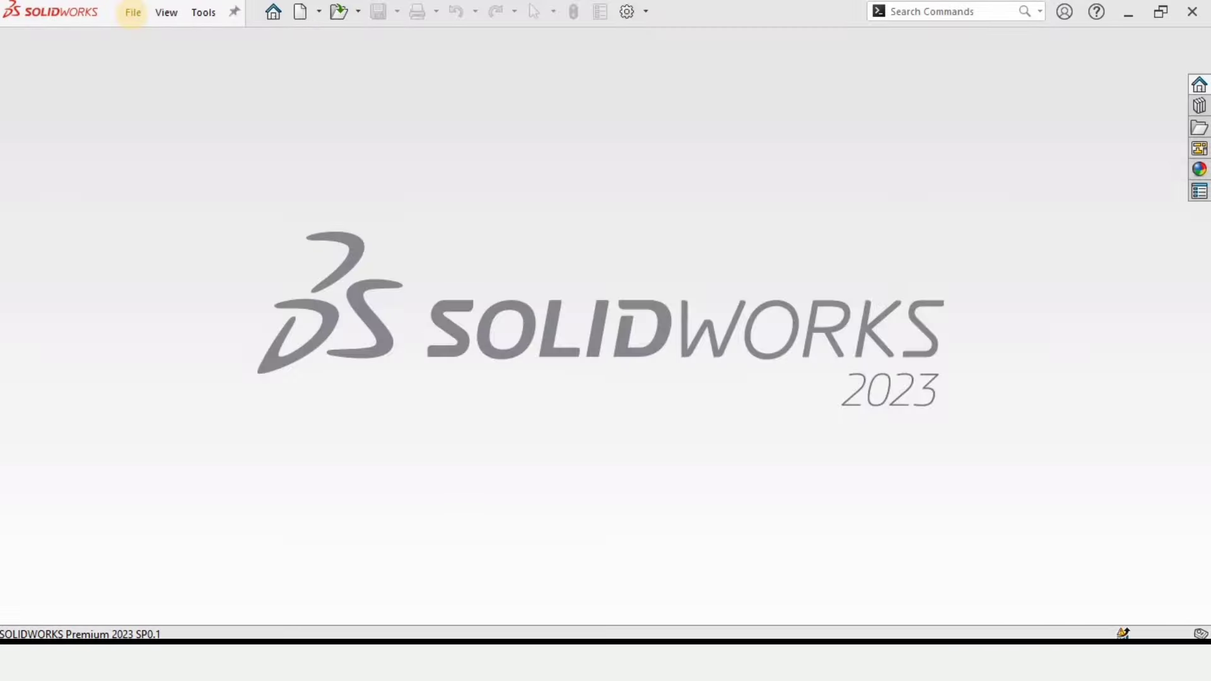
- Create a new part document
left_click(133, 12)
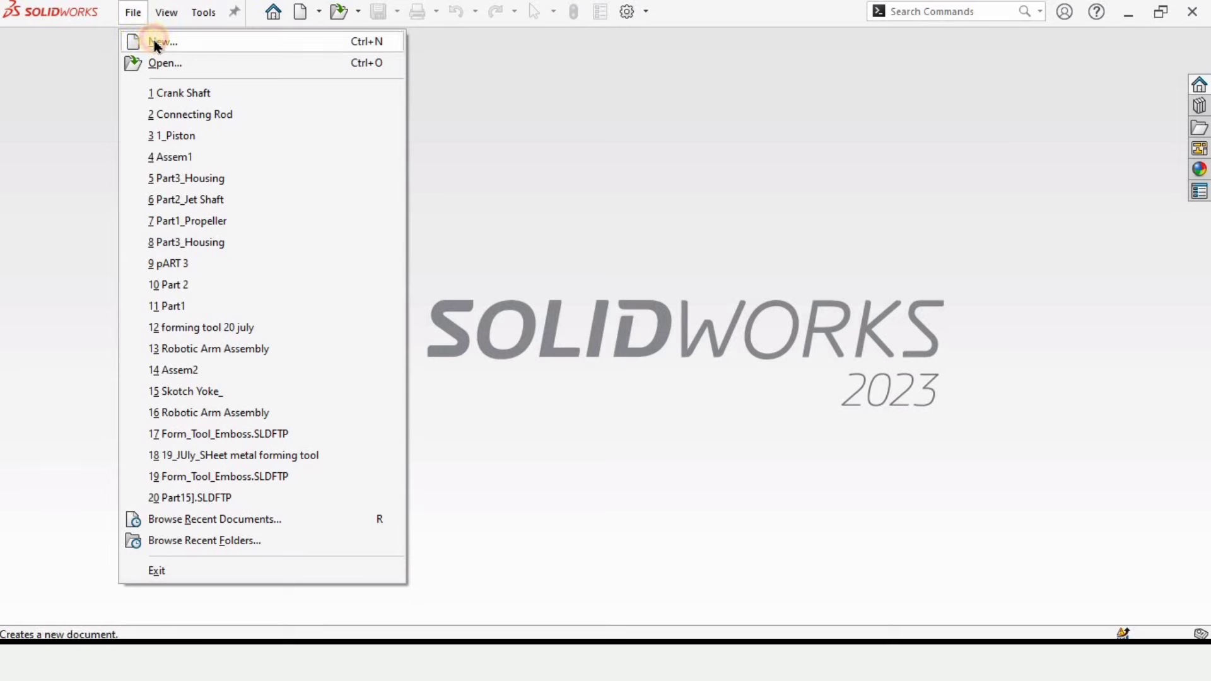
left_click(157, 41)
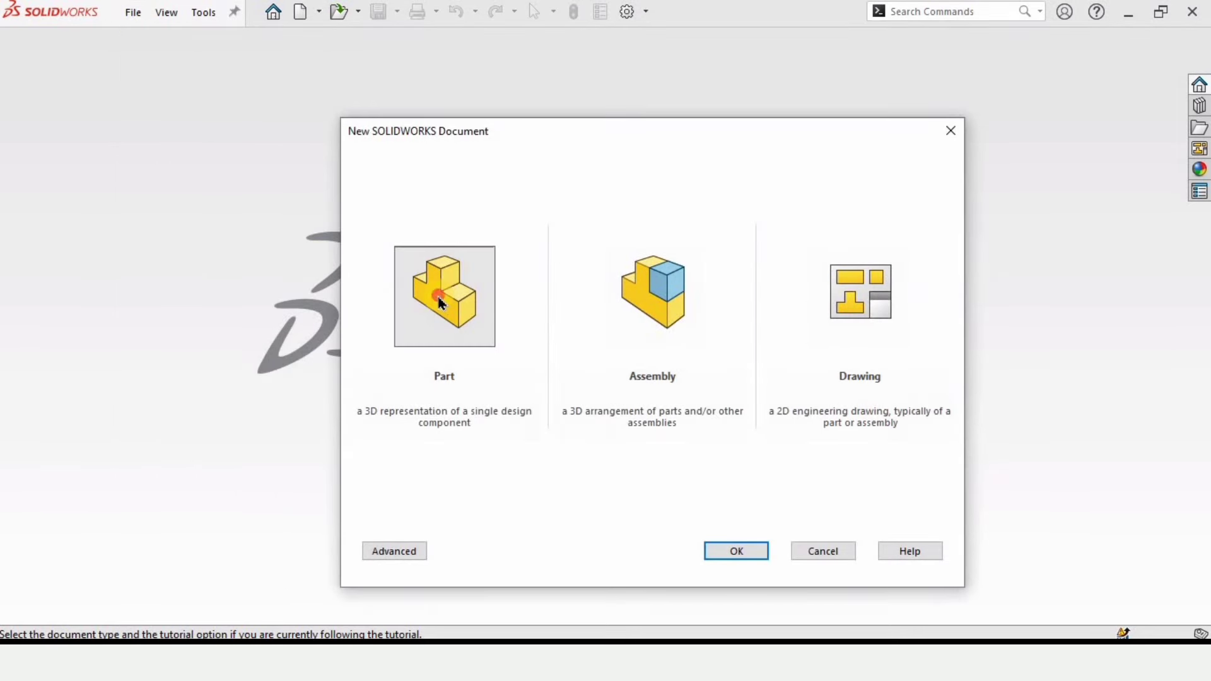
left_click(729, 552)
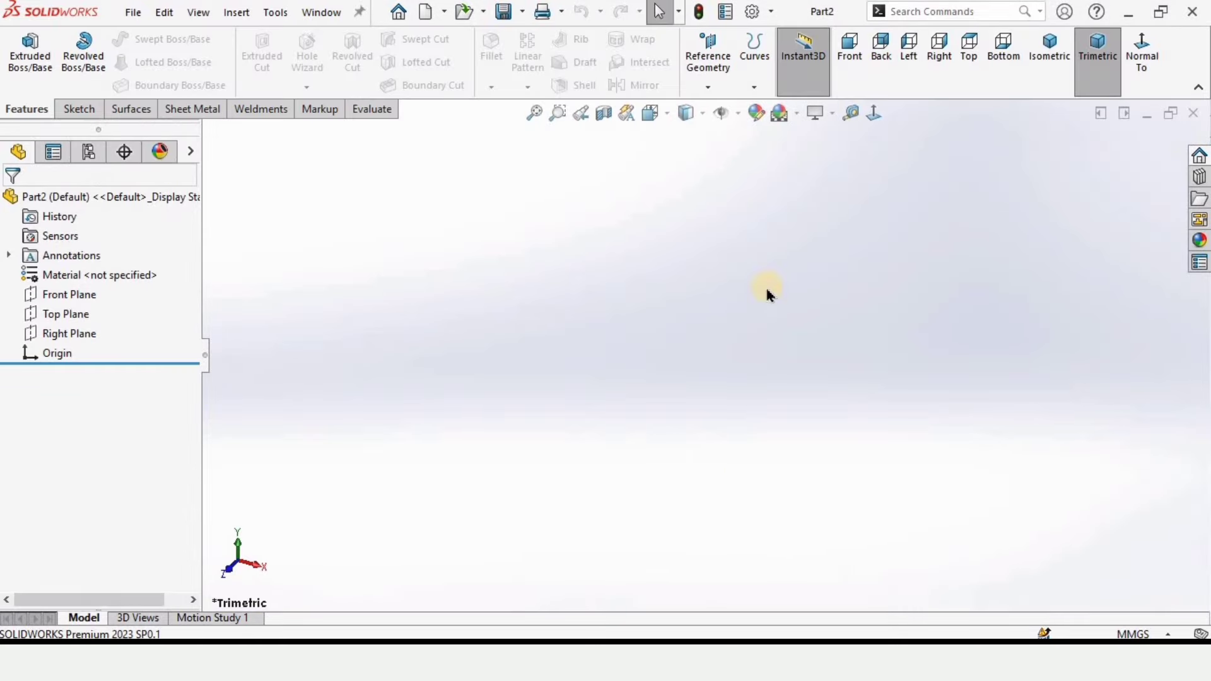
- Set the scene background to Plain White and the document units to MMGS (millimeter, gram, second)
left_click(796, 114)
left_click(836, 160)
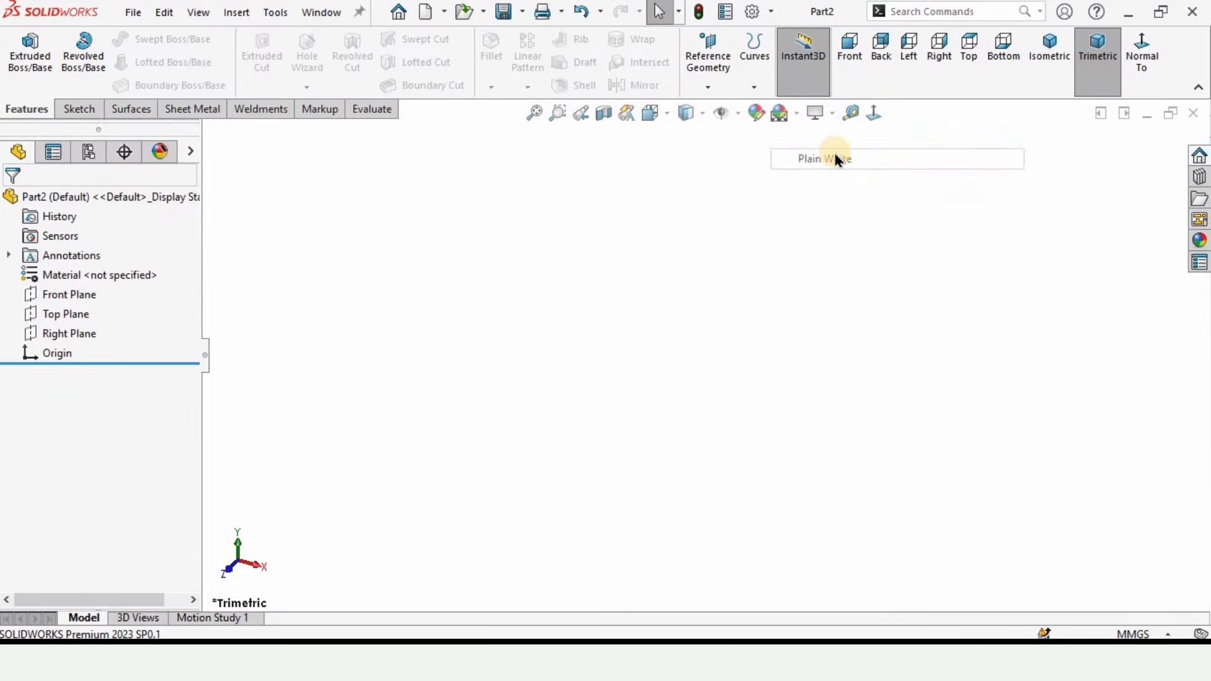
left_click(1145, 634)
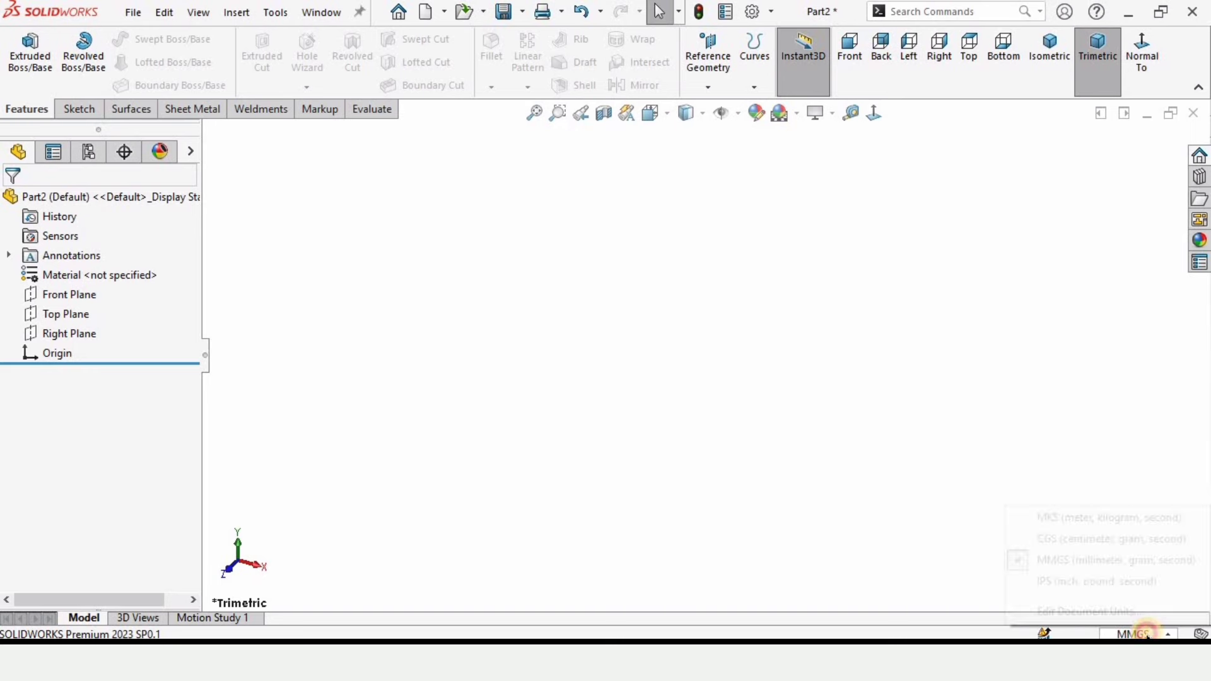
left_click(1085, 564)
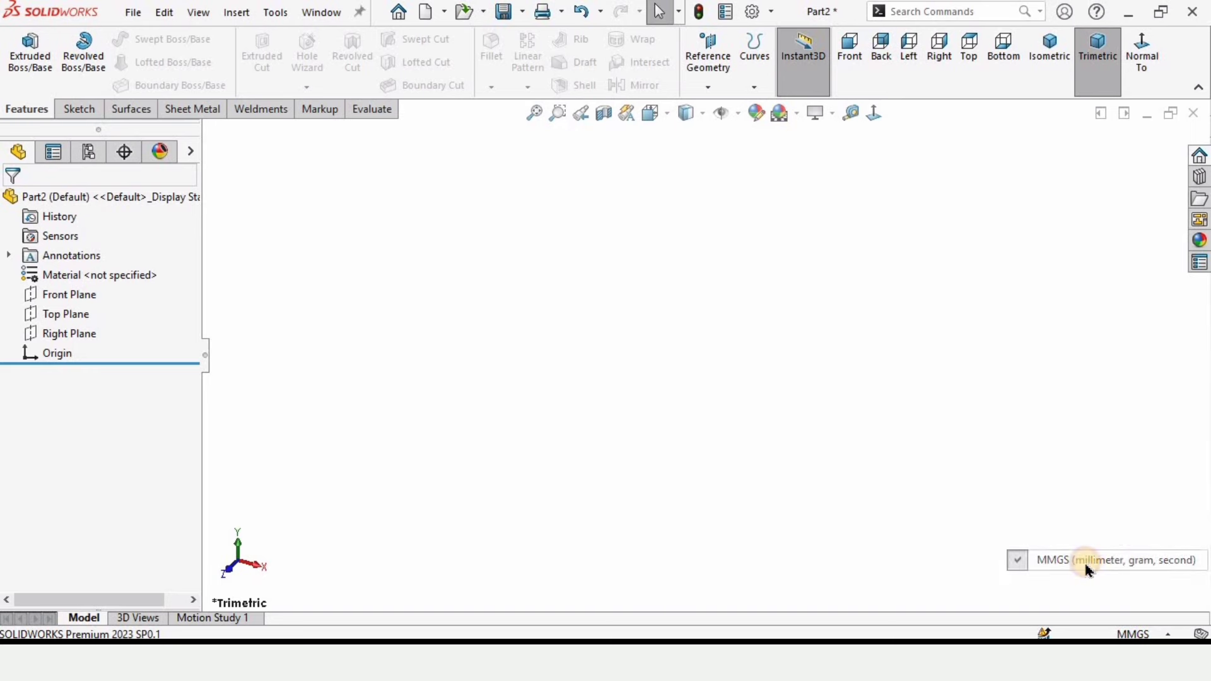
- Sketch two concentric circles centred on the origin on the Front Plane, with radii of about 60 mm and 88 mm
left_click(69, 301)
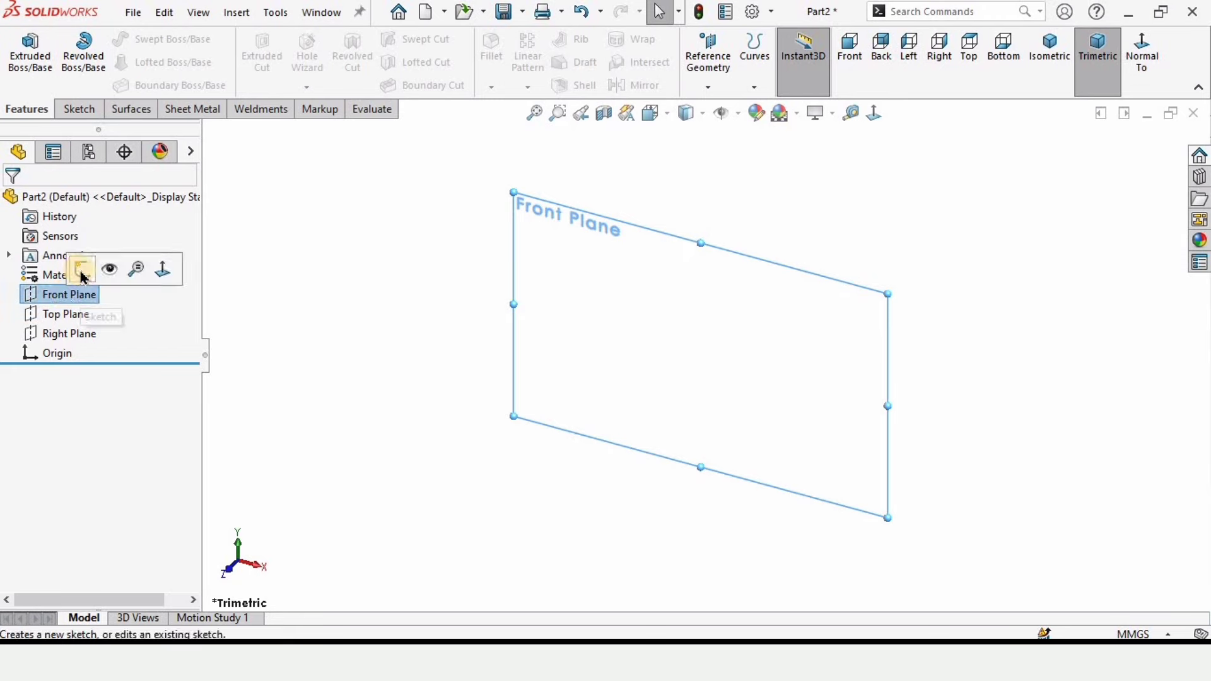
left_click(81, 271)
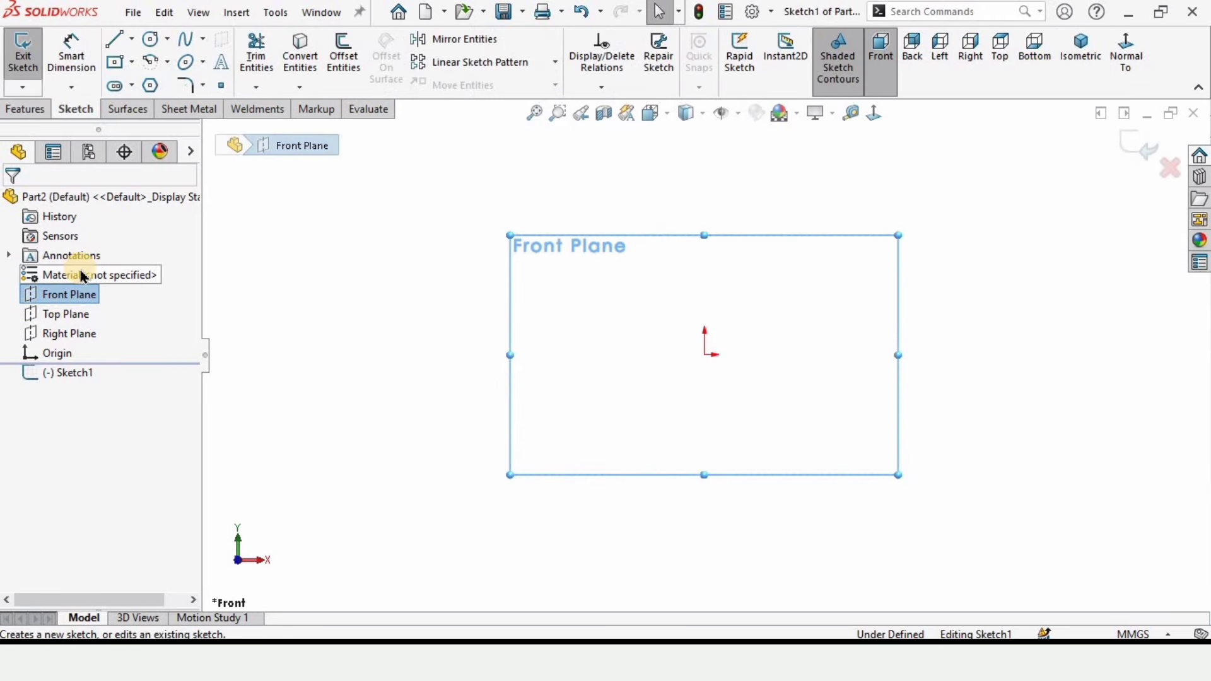
left_click(153, 45)
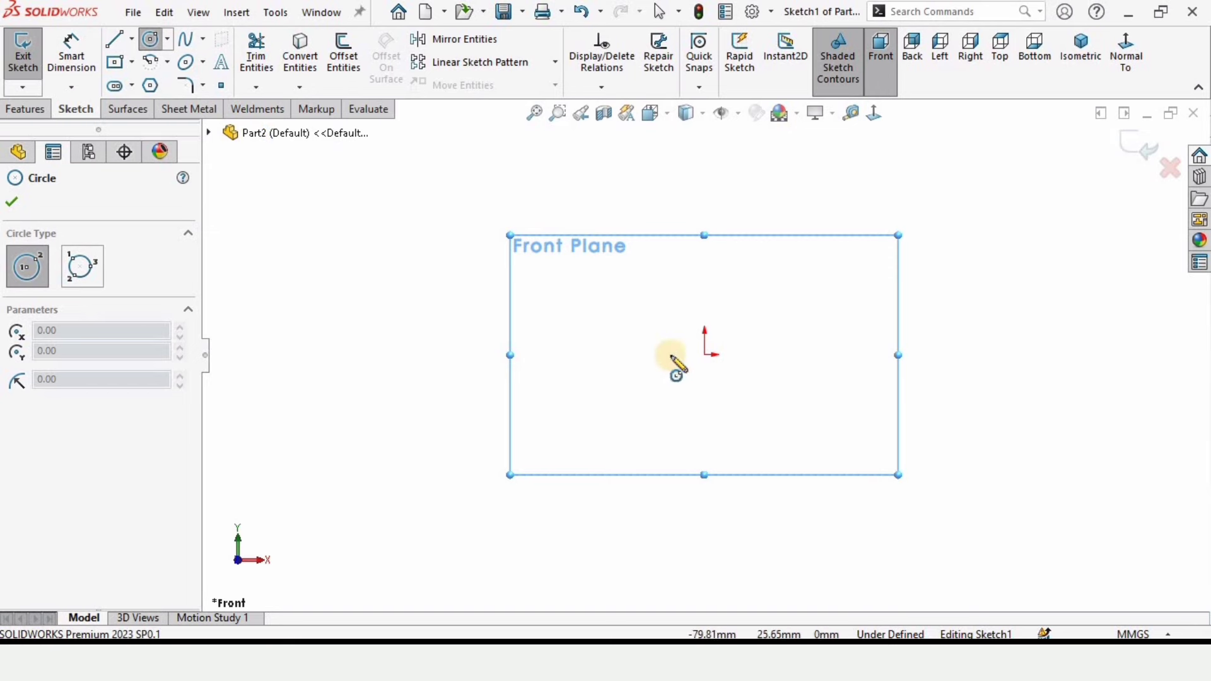
left_click(705, 354)
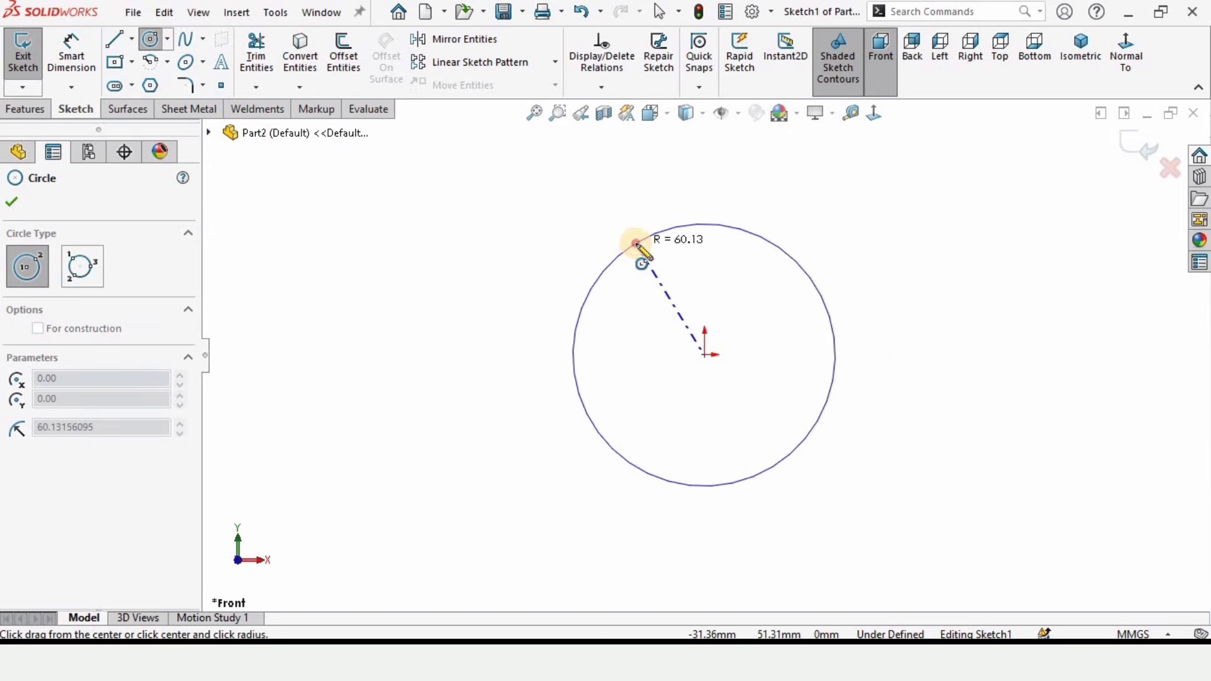
left_click(636, 243)
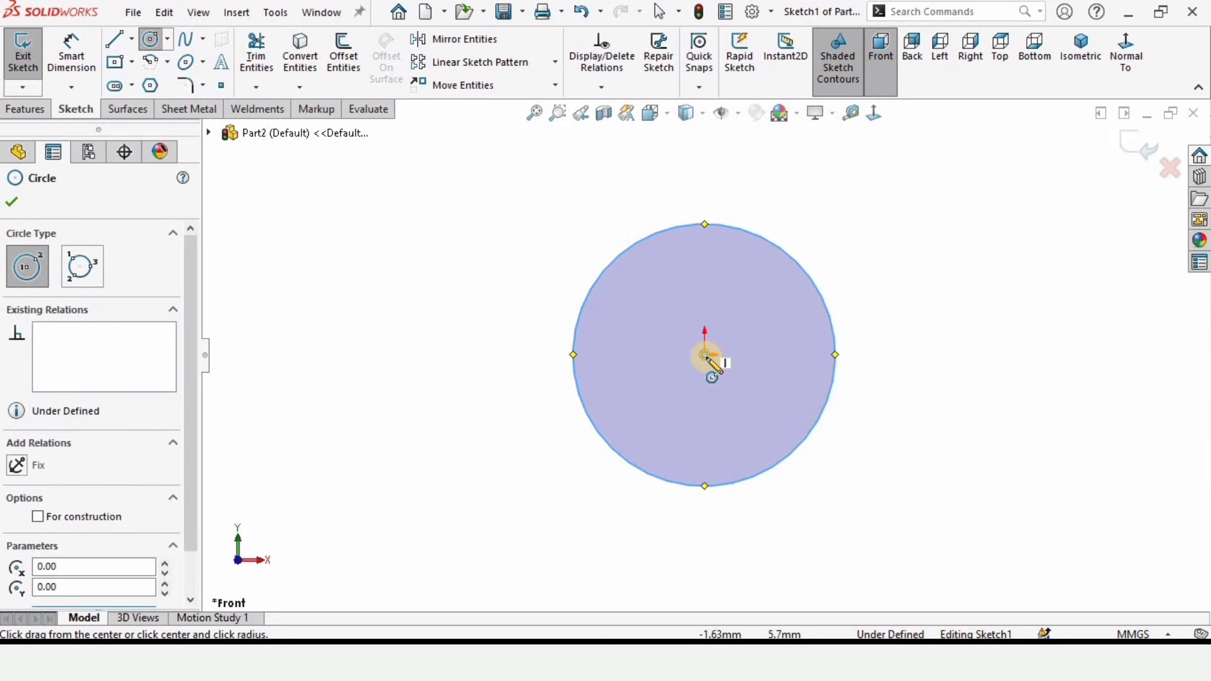
left_click(705, 354)
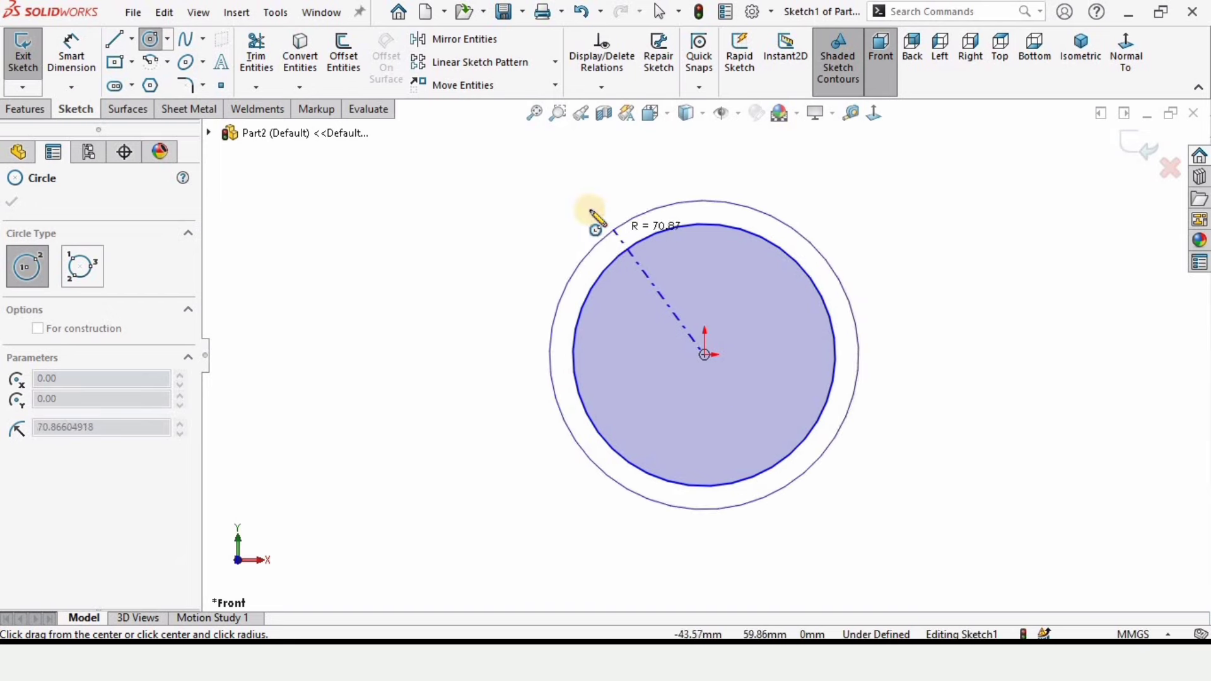
left_click(585, 210)
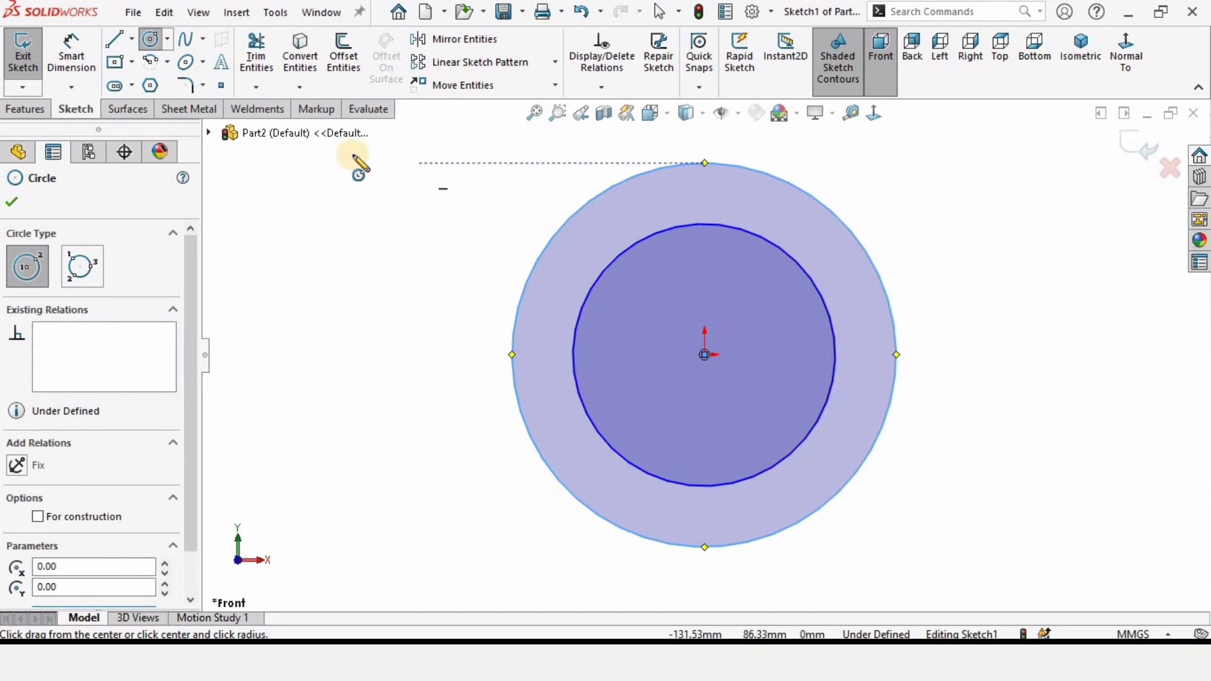
- Dimension the outer circle with a diameter of 72 mm
left_click(78, 56)
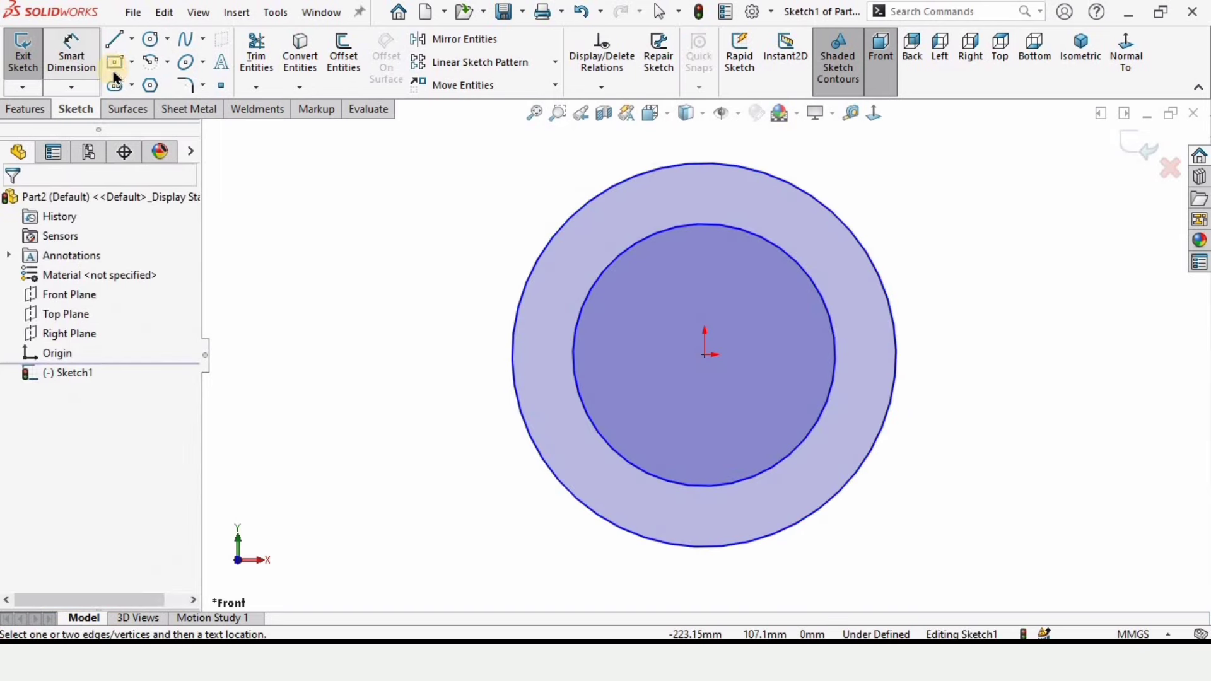
left_click(896, 327)
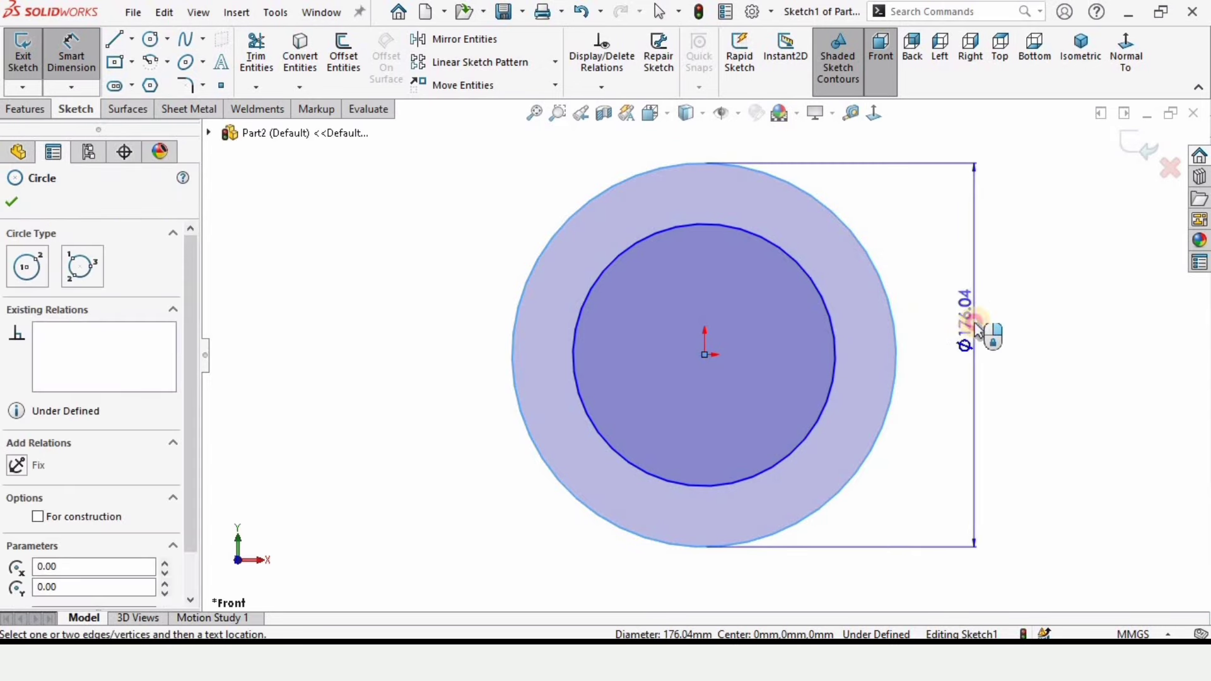
left_click(974, 321)
type("7")
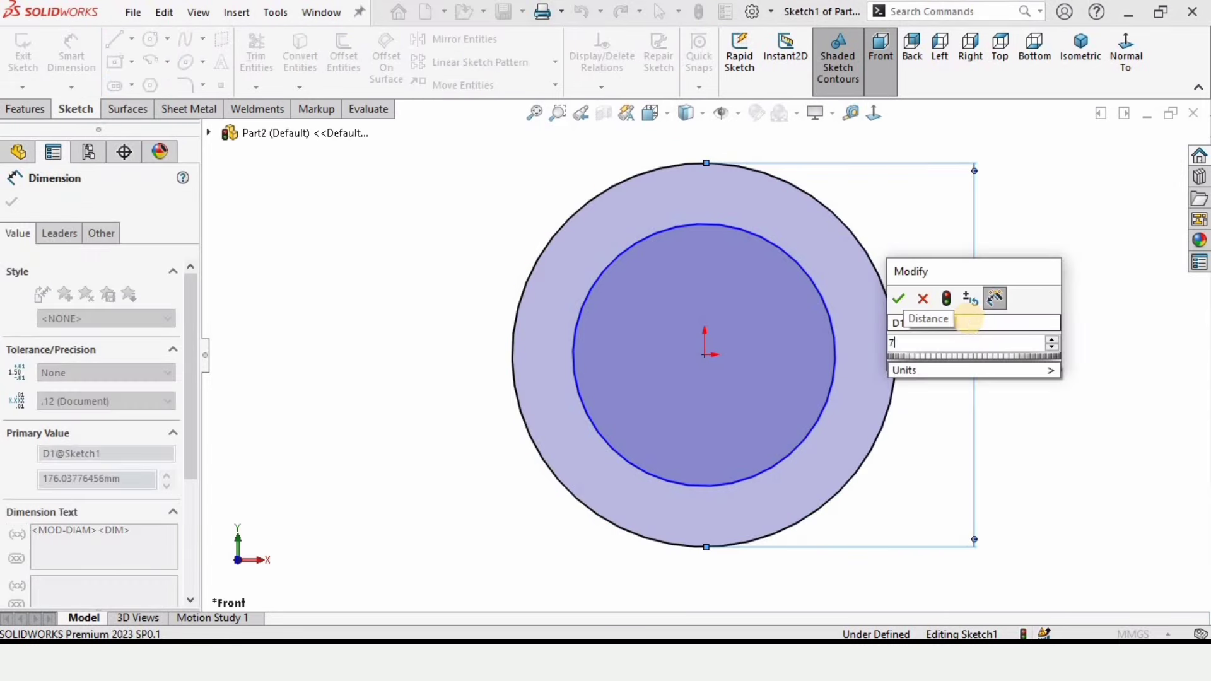
type("2")
key("Return")
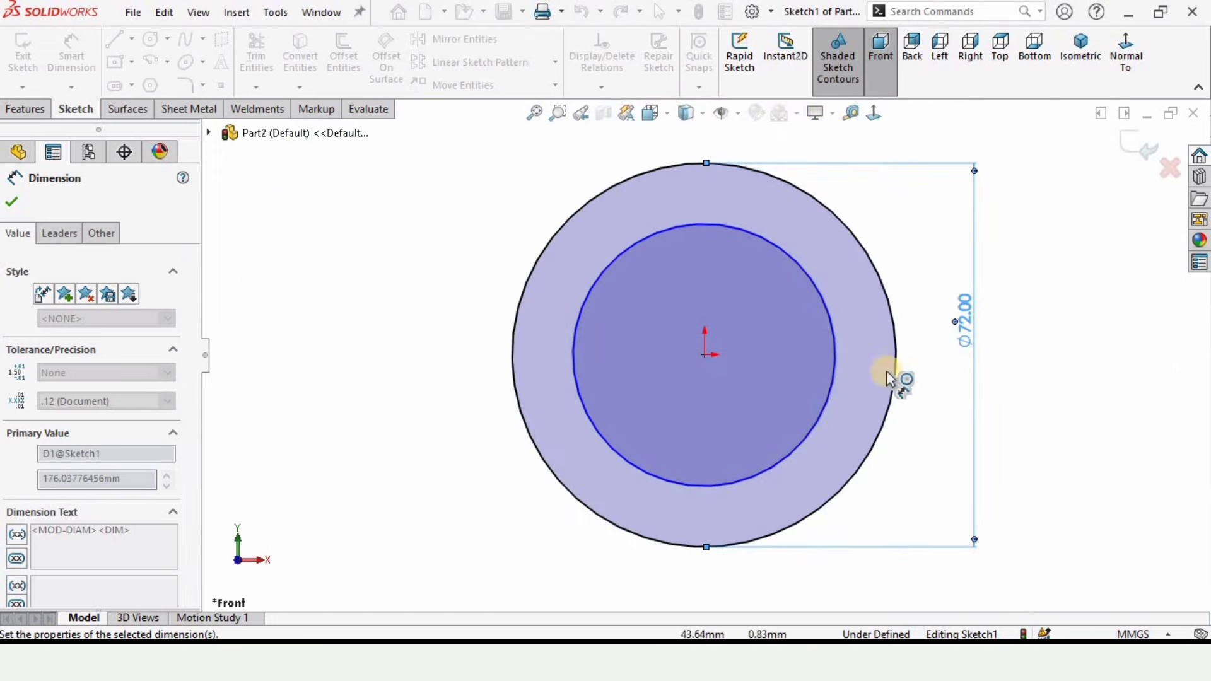
- Dimension the inner circle with a diameter of 54 mm
left_click(833, 369)
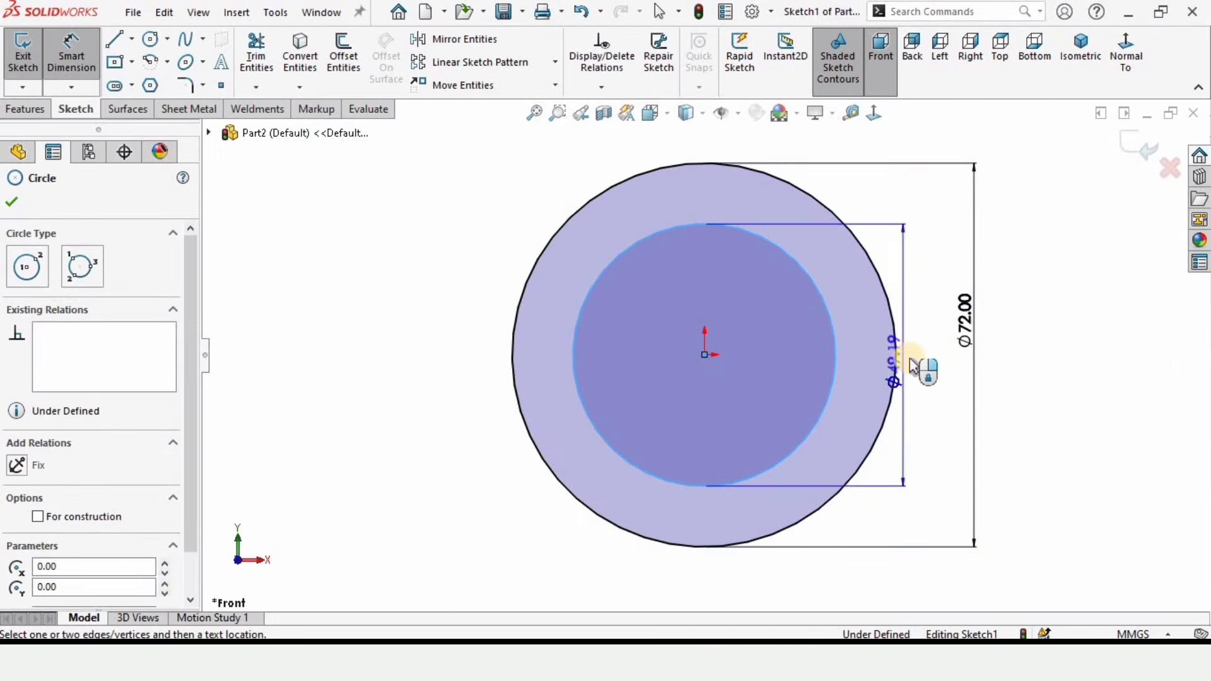
left_click(924, 334)
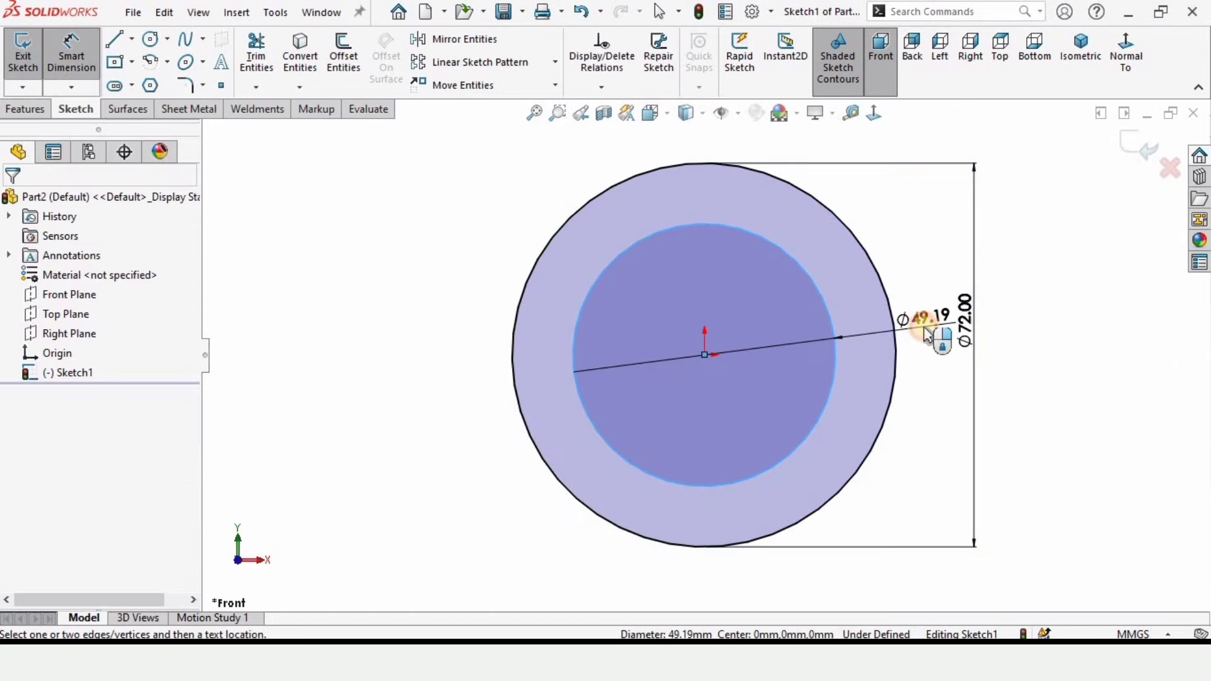
type("54")
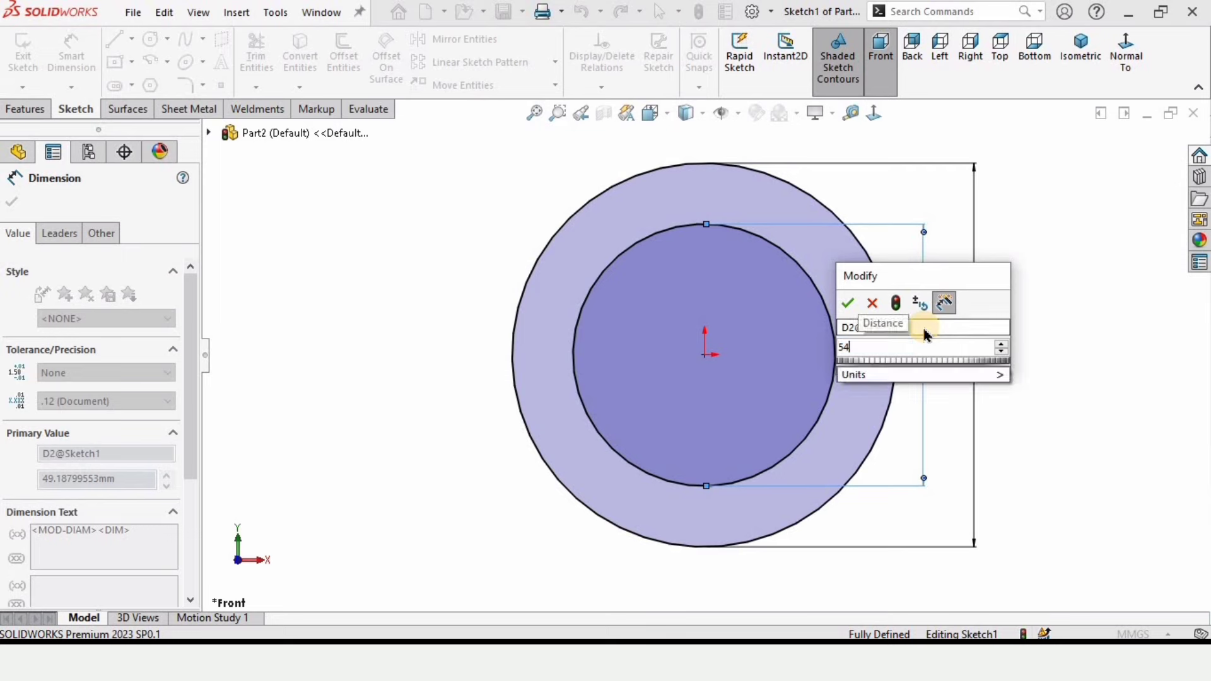
key("Return")
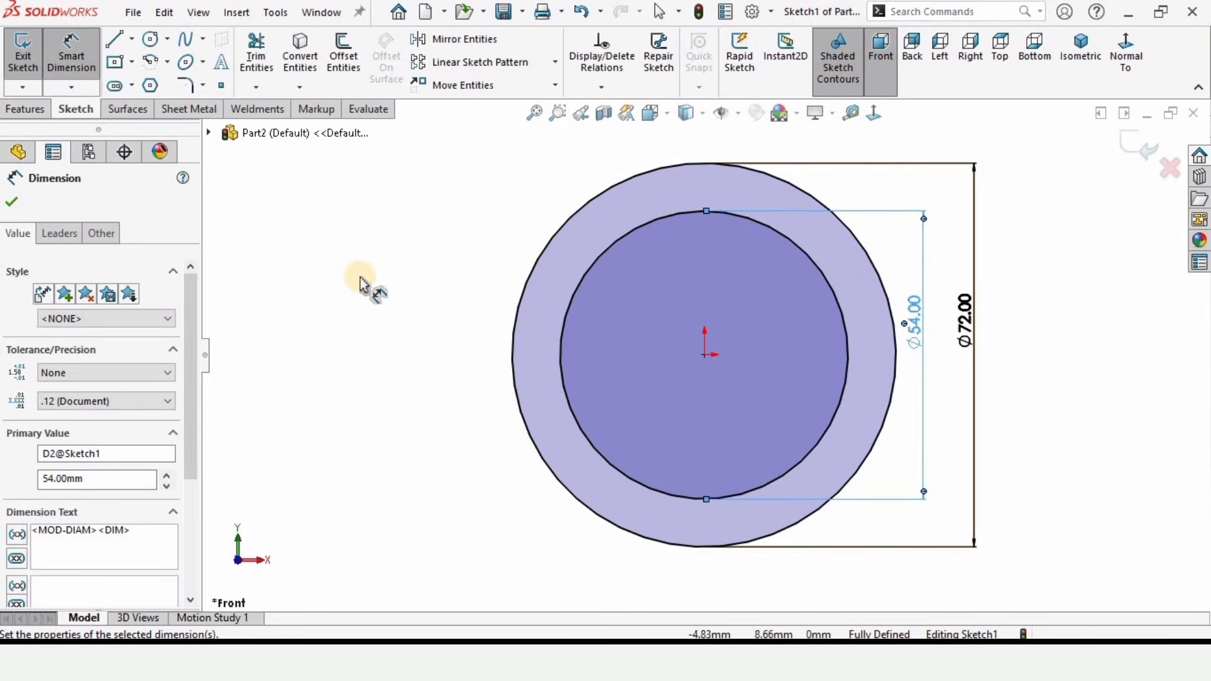
- Draw a horizontal midpoint line centred on the origin, ending on the outer circle at both sides
left_click(132, 40)
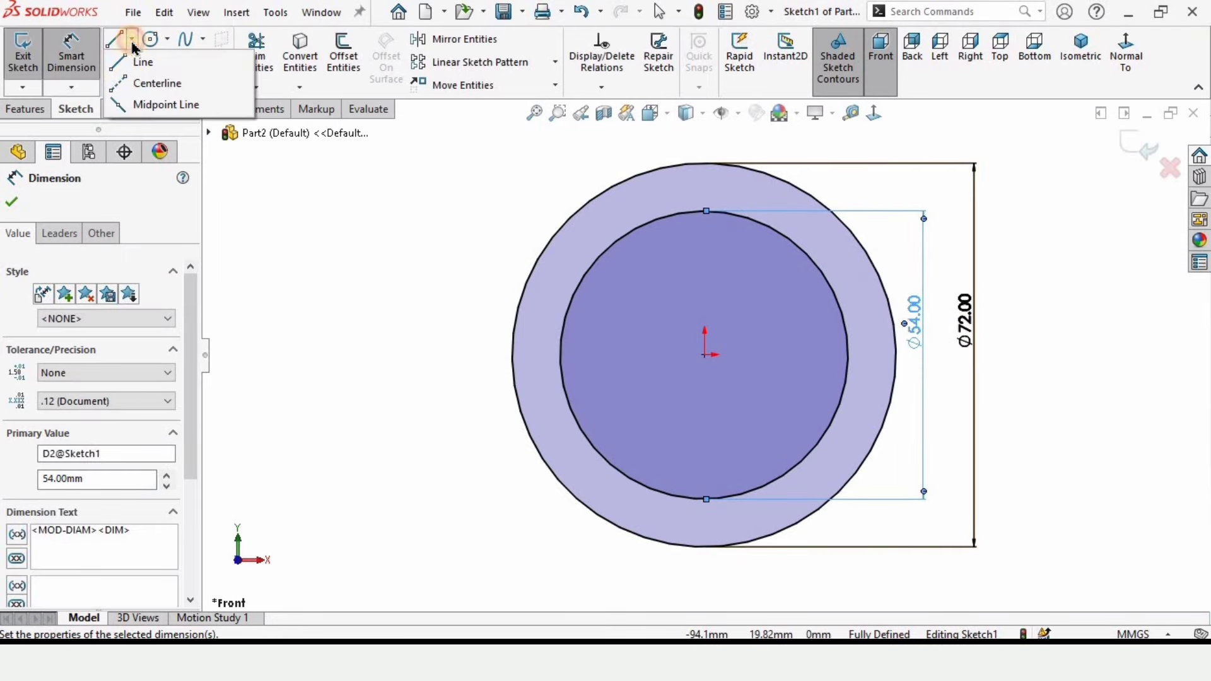
left_click(150, 110)
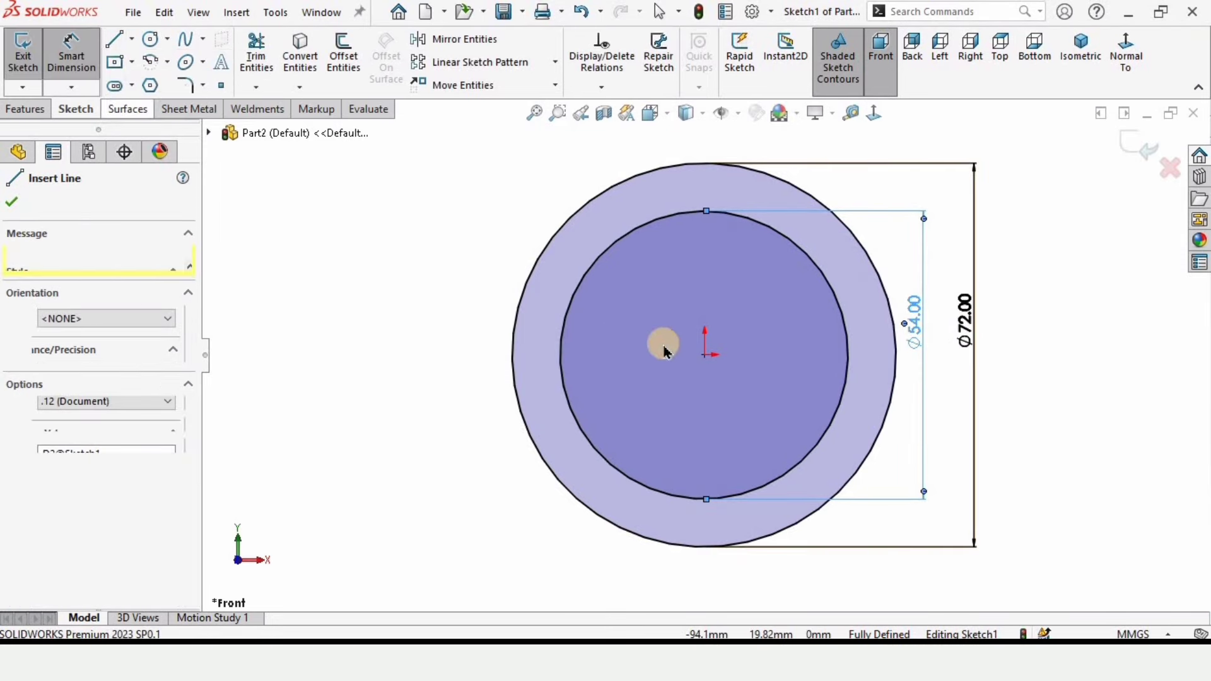
left_click(706, 355)
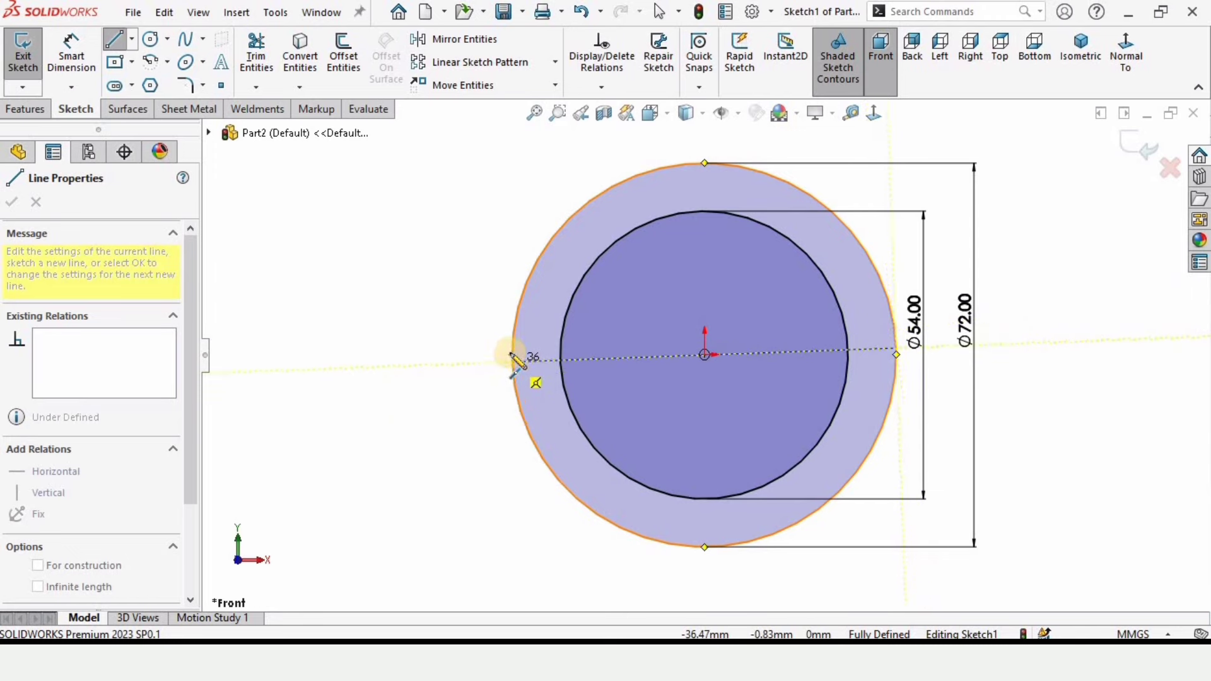
left_click(481, 358)
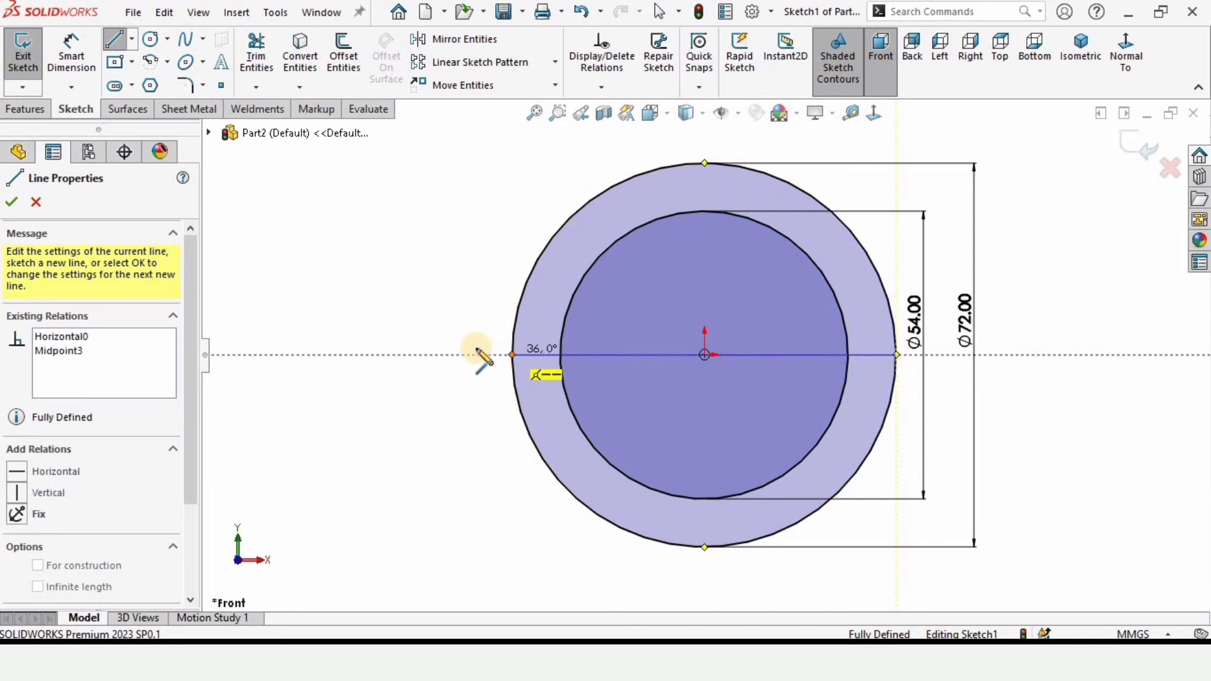
key("Escape")
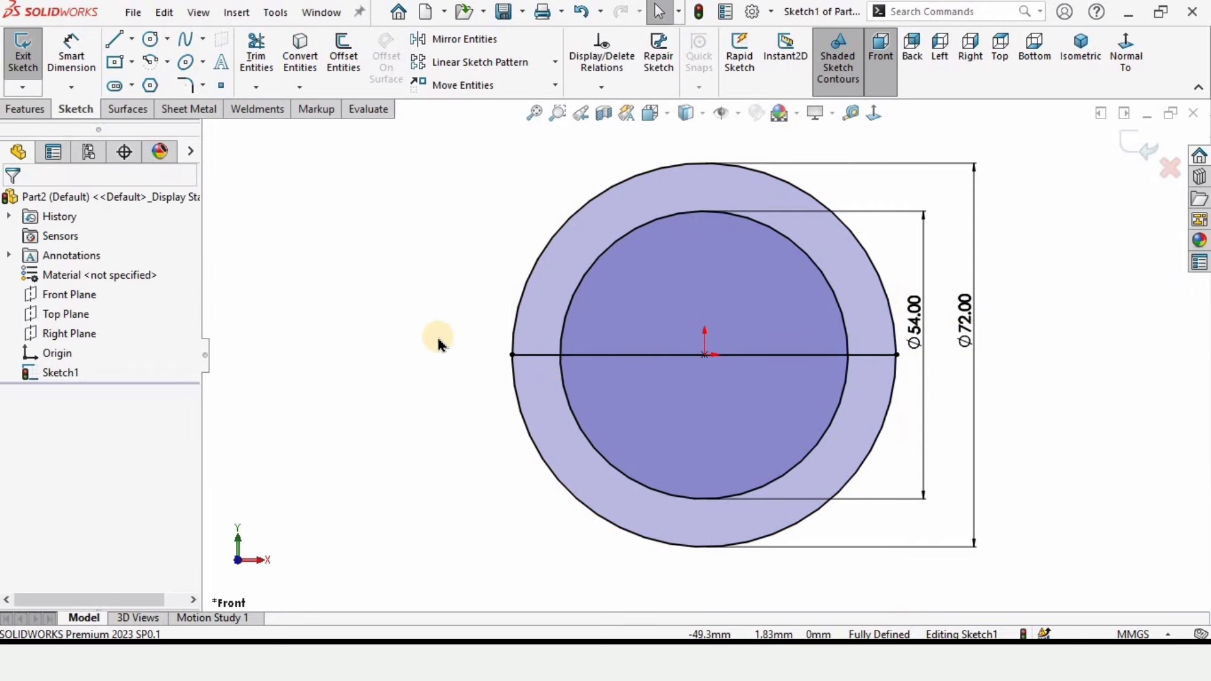
- Power-trim the lower halves of both circles and the line segment inside the inner arc, leaving a closed half-ring profile
left_click(256, 74)
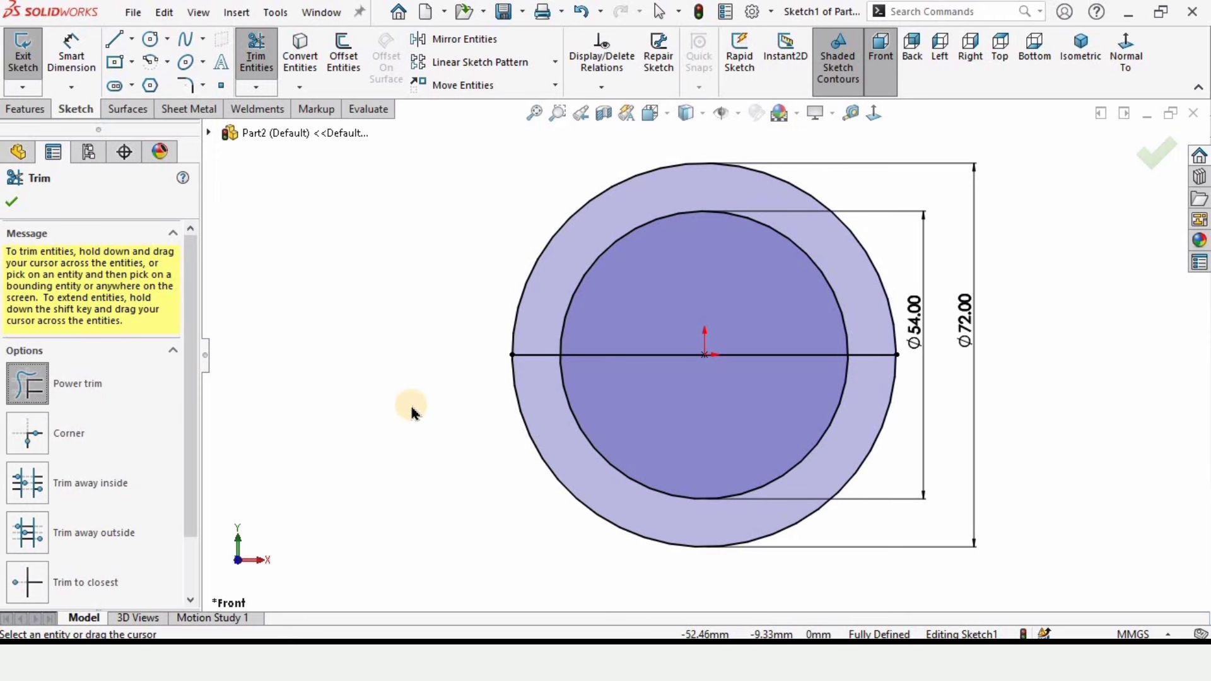
mouse_move(378, 411)
left_mouse_down()
mouse_move(776, 410)
mouse_move(765, 410)
left_mouse_up()
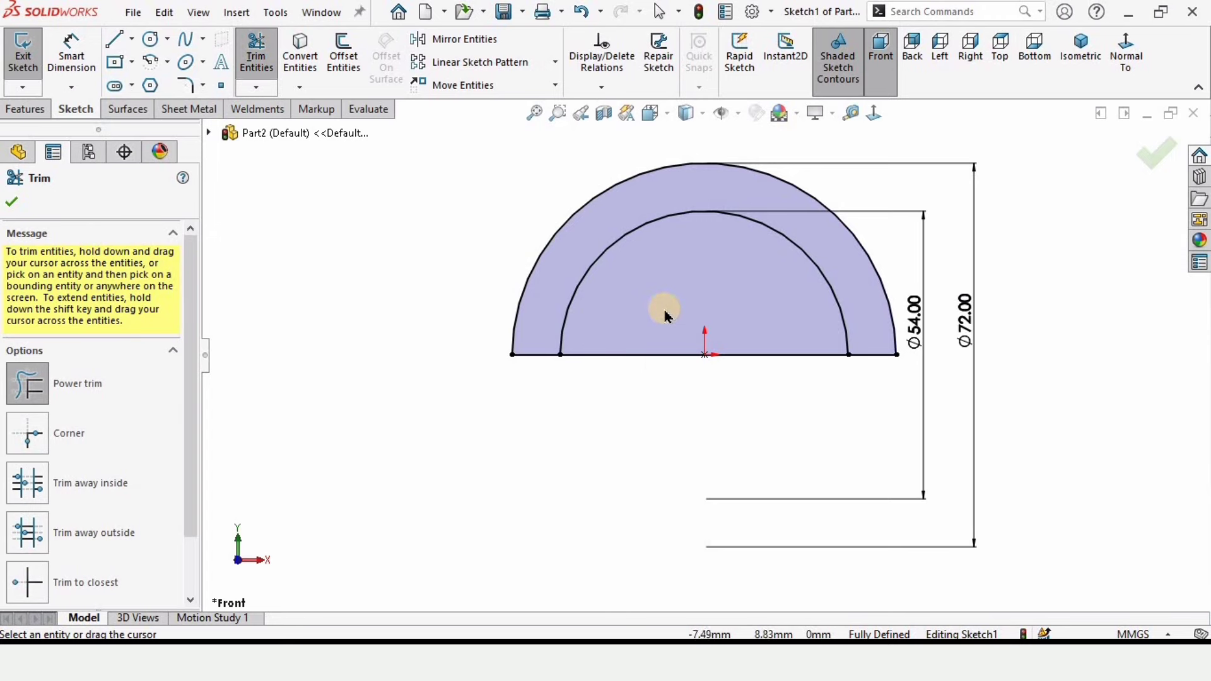
left_click_drag(666, 315, 662, 370)
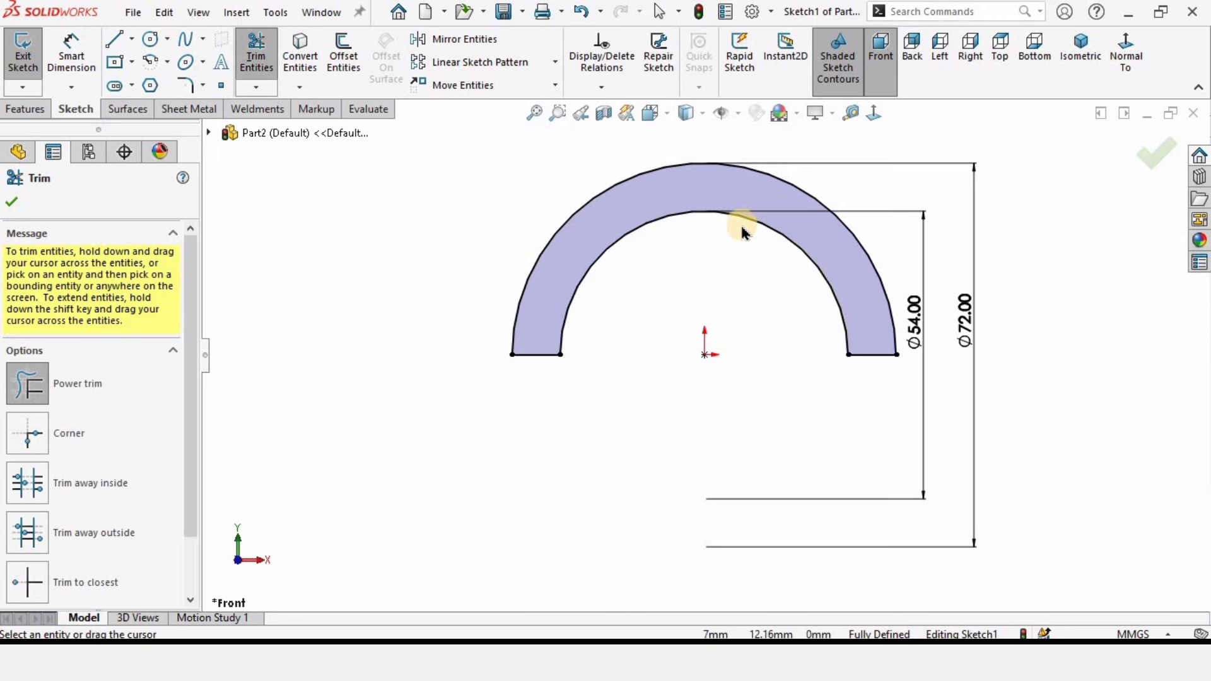
scroll(743, 224, "up", 1)
scroll(748, 219, "down", 1)
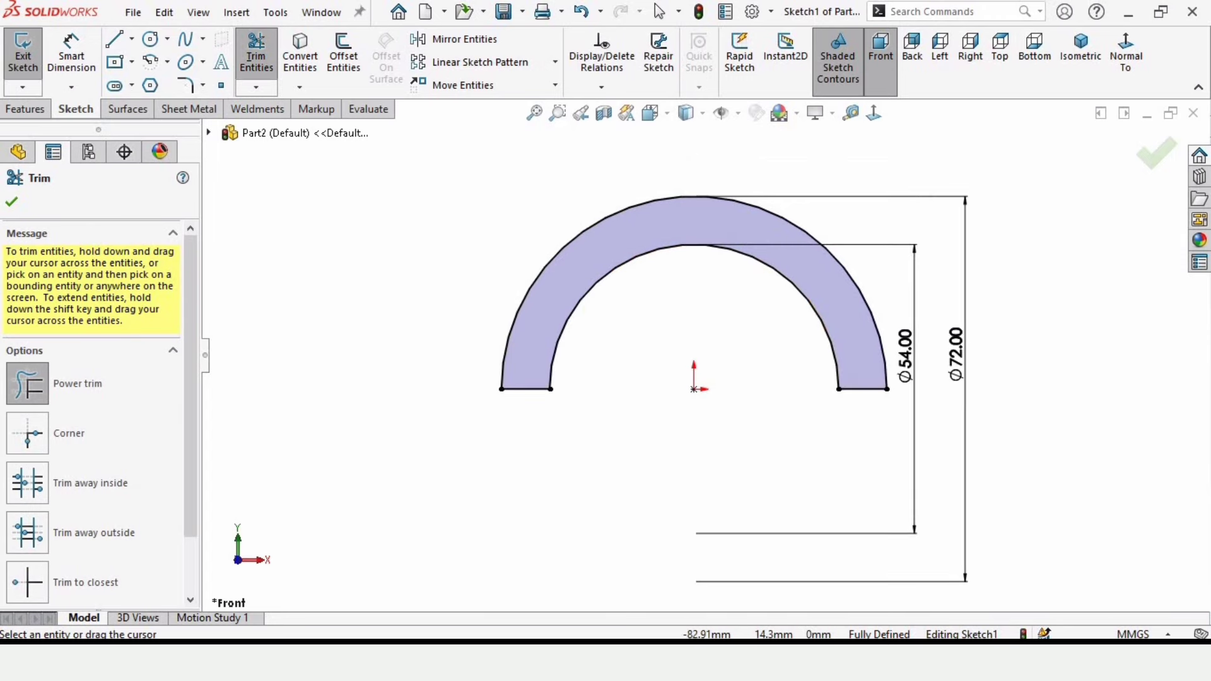
left_click(11, 202)
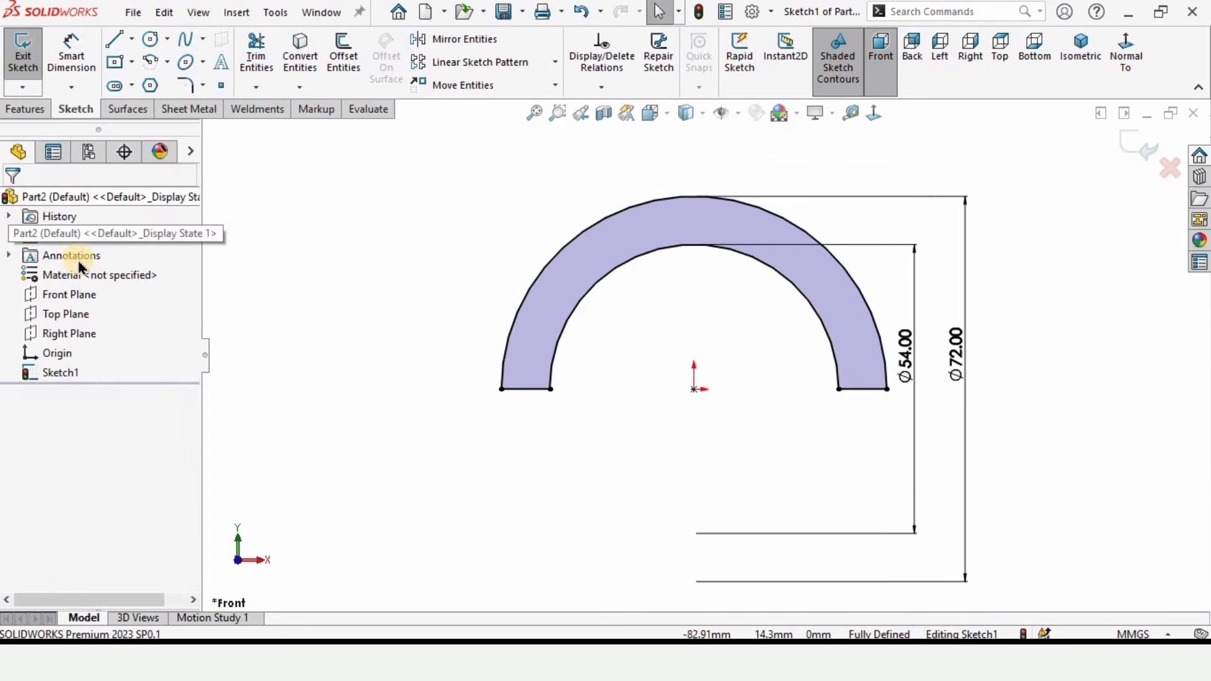
- Extrude the half-ring profile 38 mm with a Mid Plane end condition, symmetric about the sketch plane
left_click(25, 114)
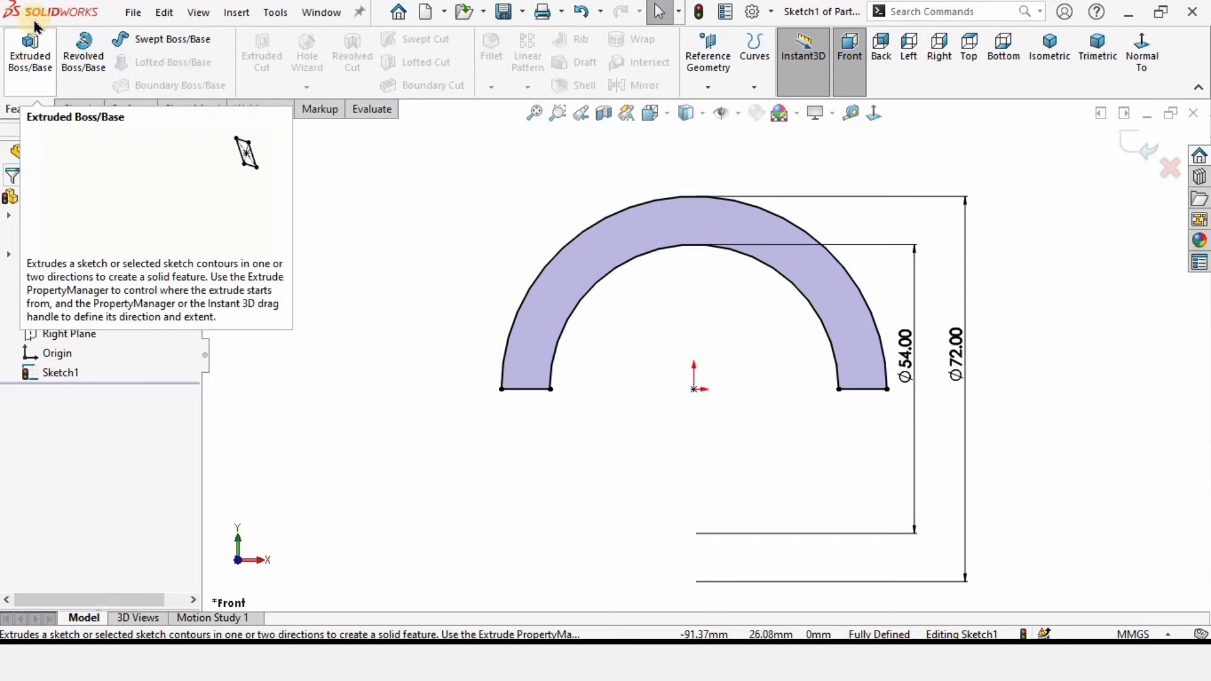
left_click(30, 61)
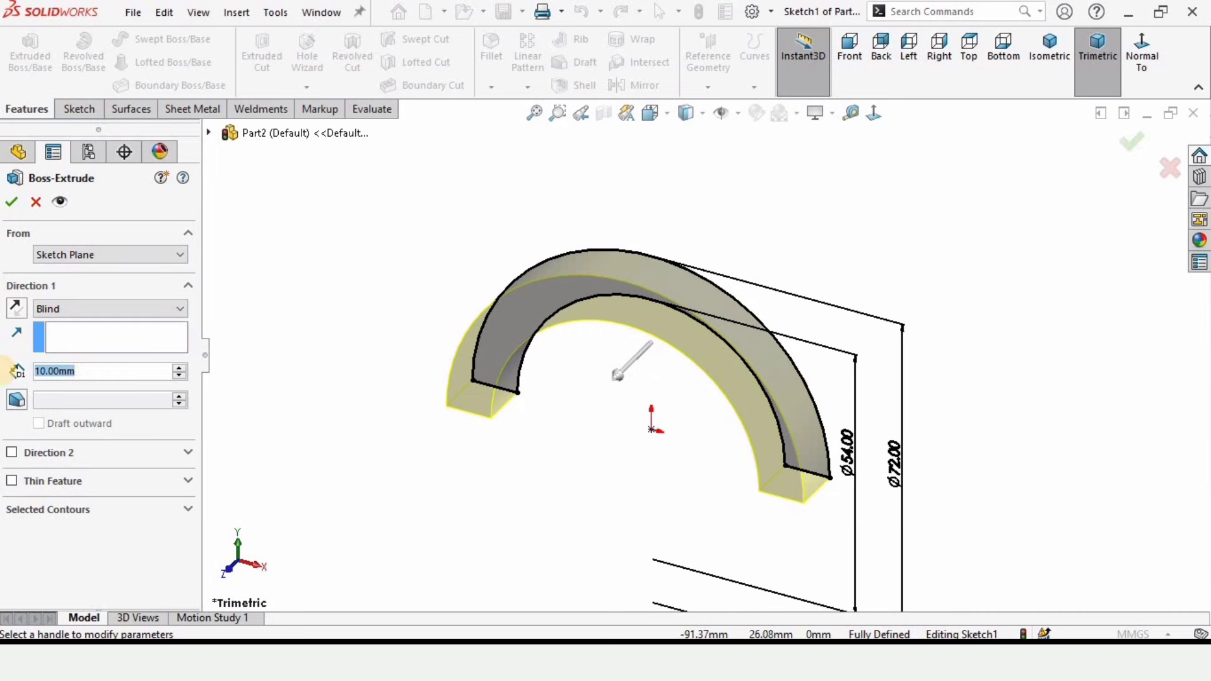
type("38")
key("Return")
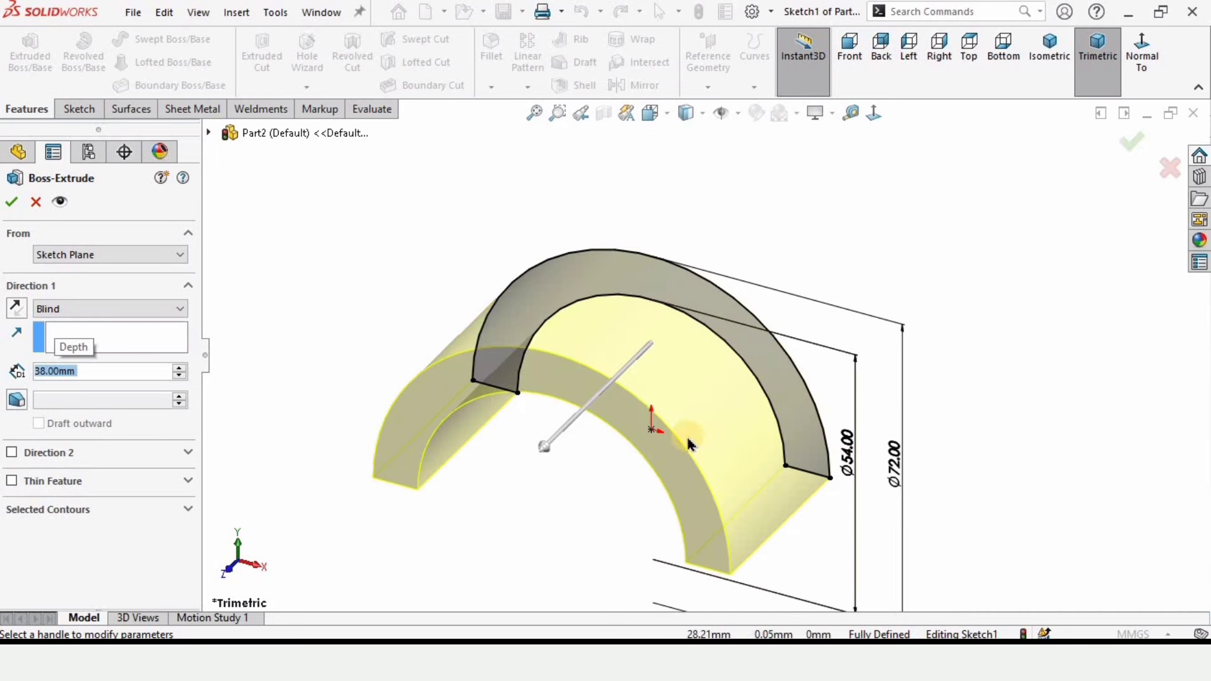
middle_click_drag(671, 460, 630, 319)
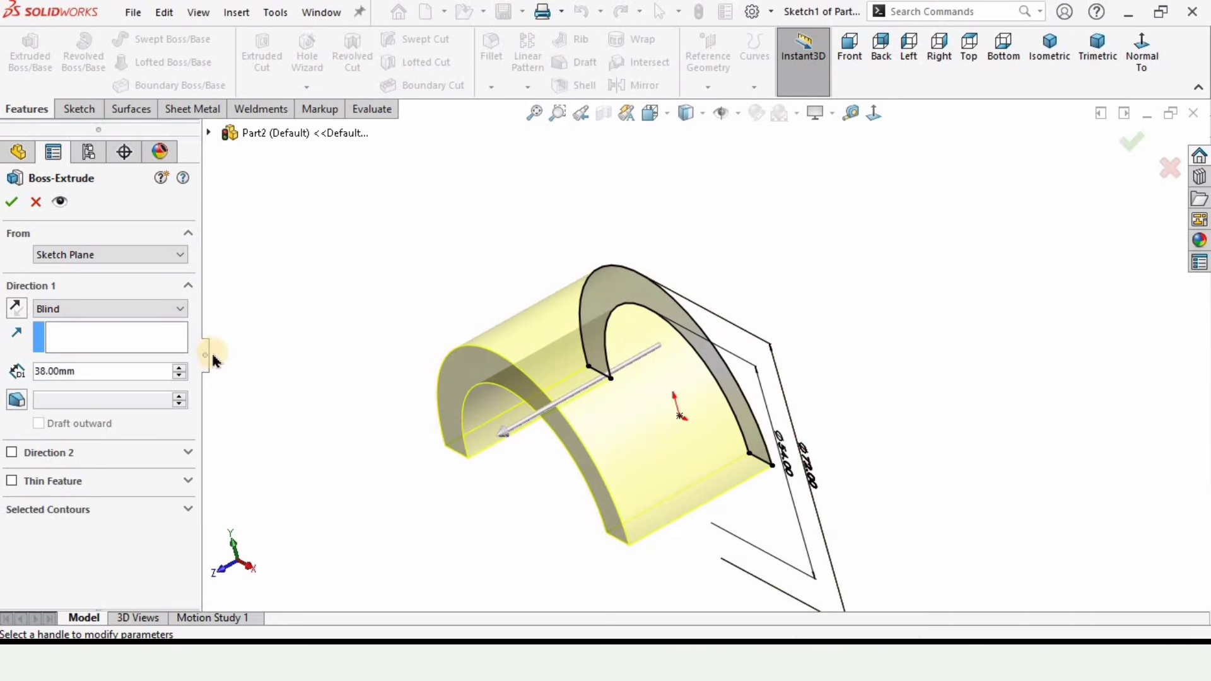
left_click(143, 308)
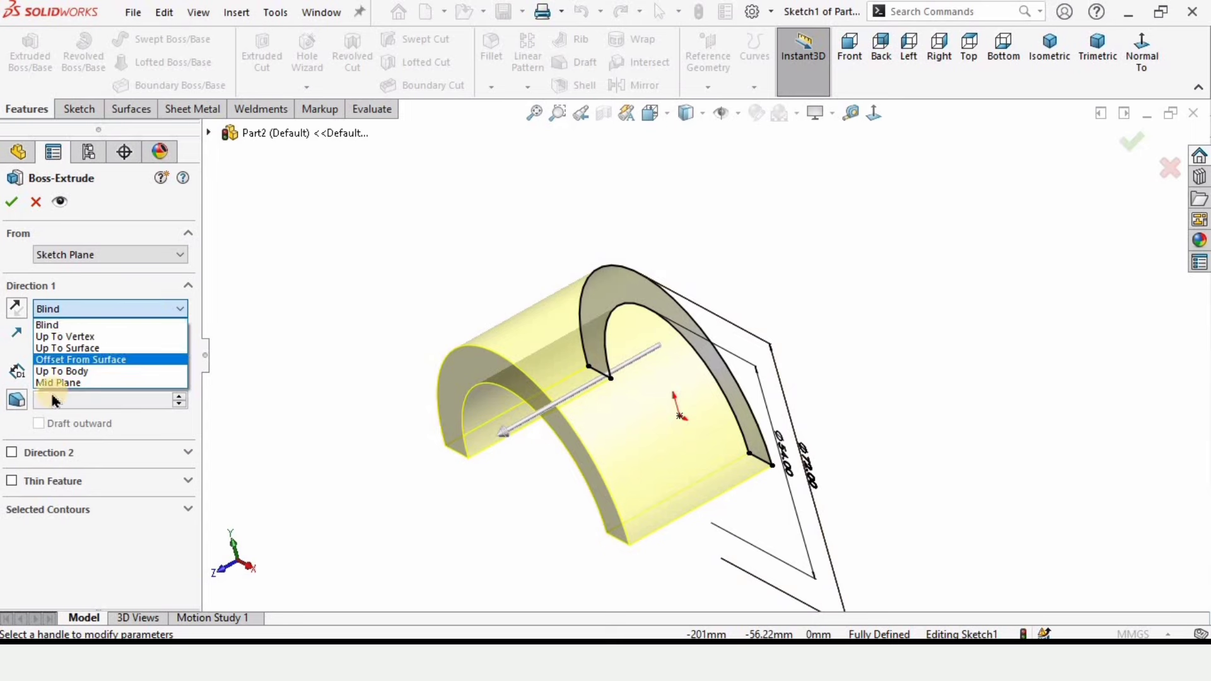
left_click(69, 385)
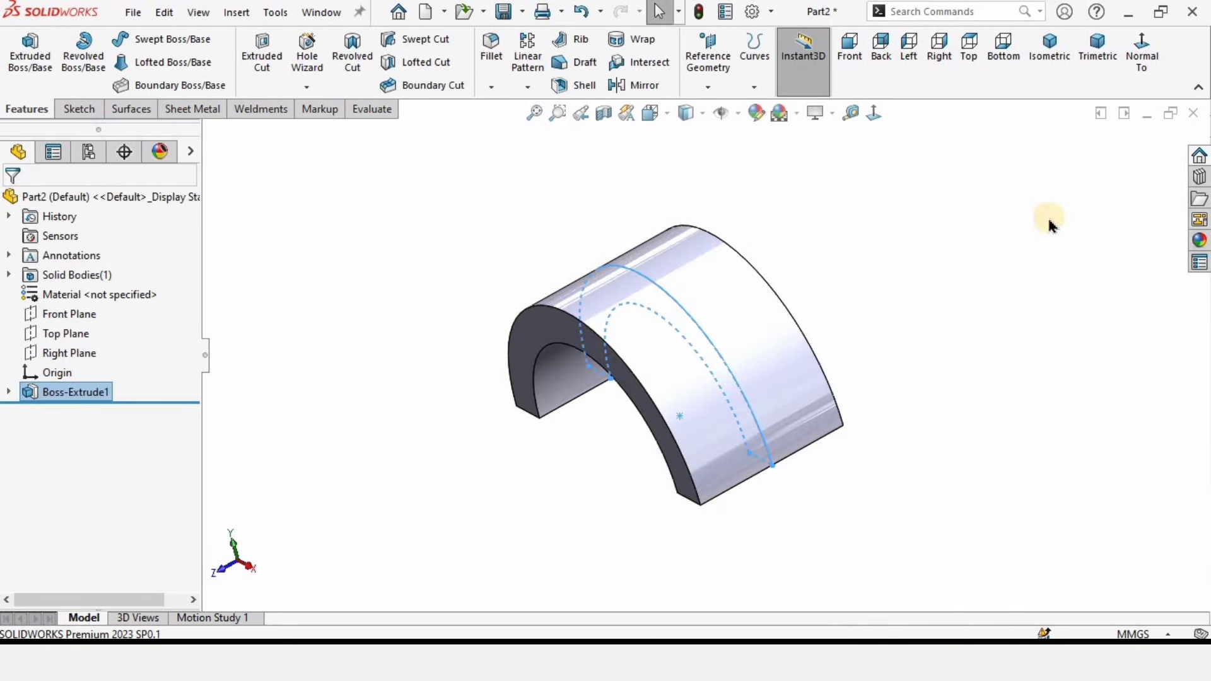
- Apply the chromium plate appearance from the Metal > Chrome category to the half-ring body
left_click(1199, 239)
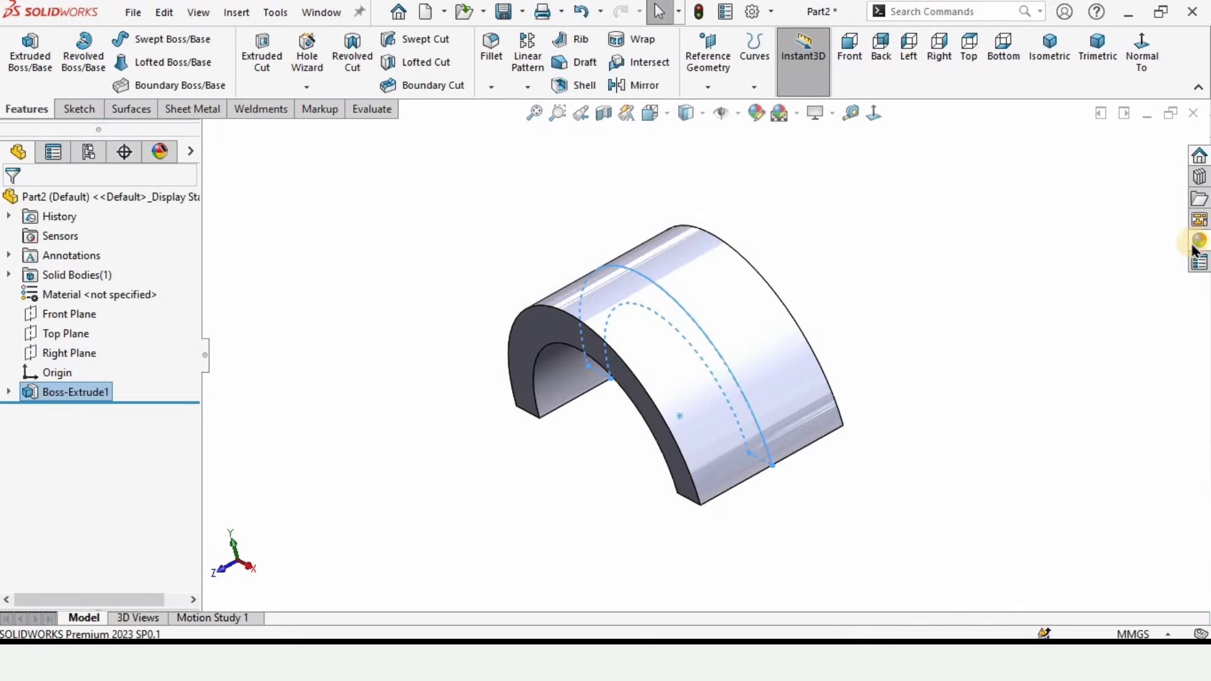
left_click(909, 165)
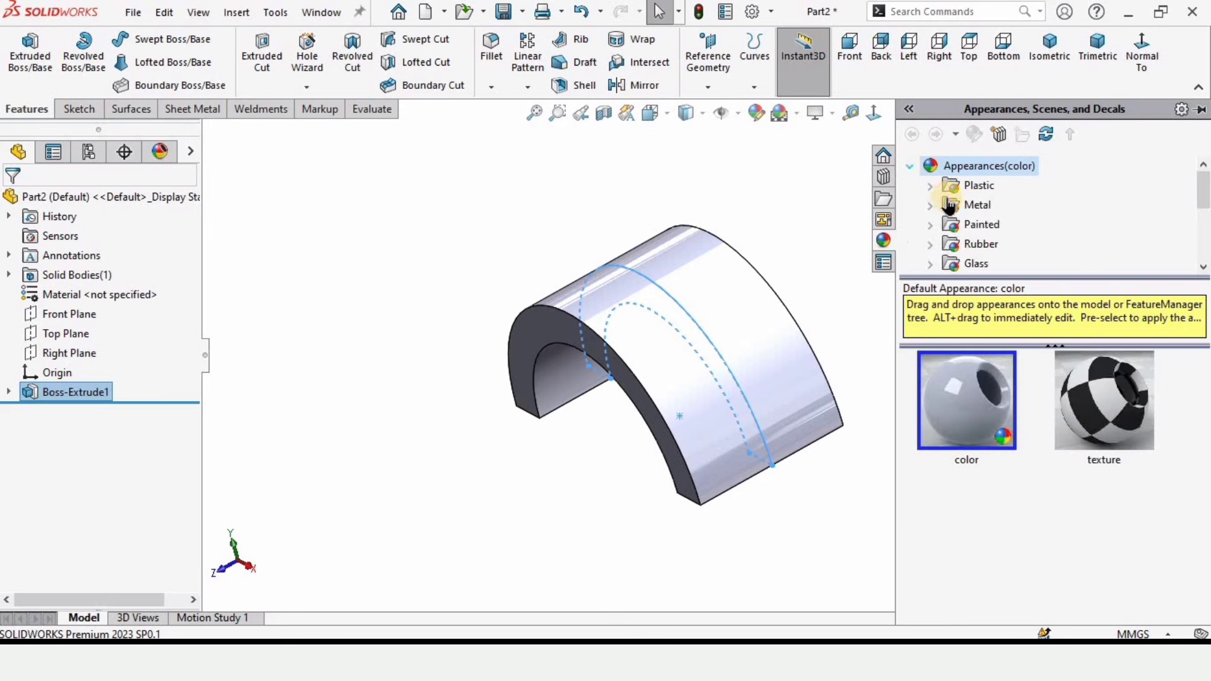
left_click(929, 205)
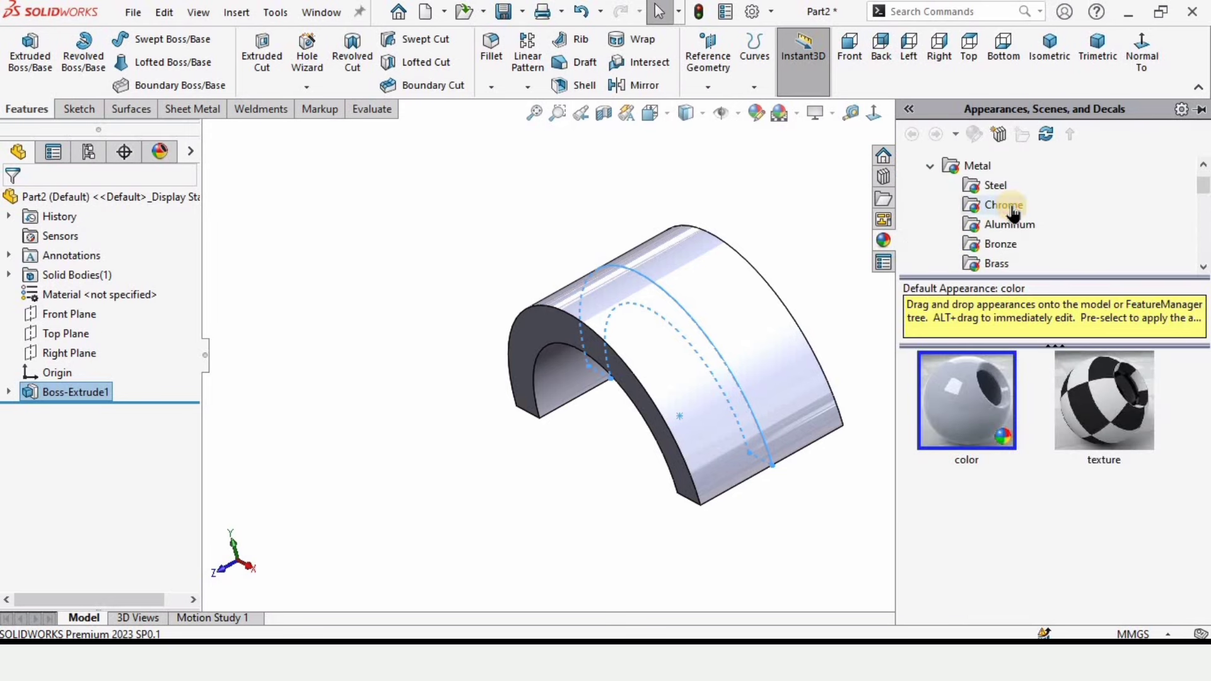
left_click(1008, 208)
double_click(964, 420)
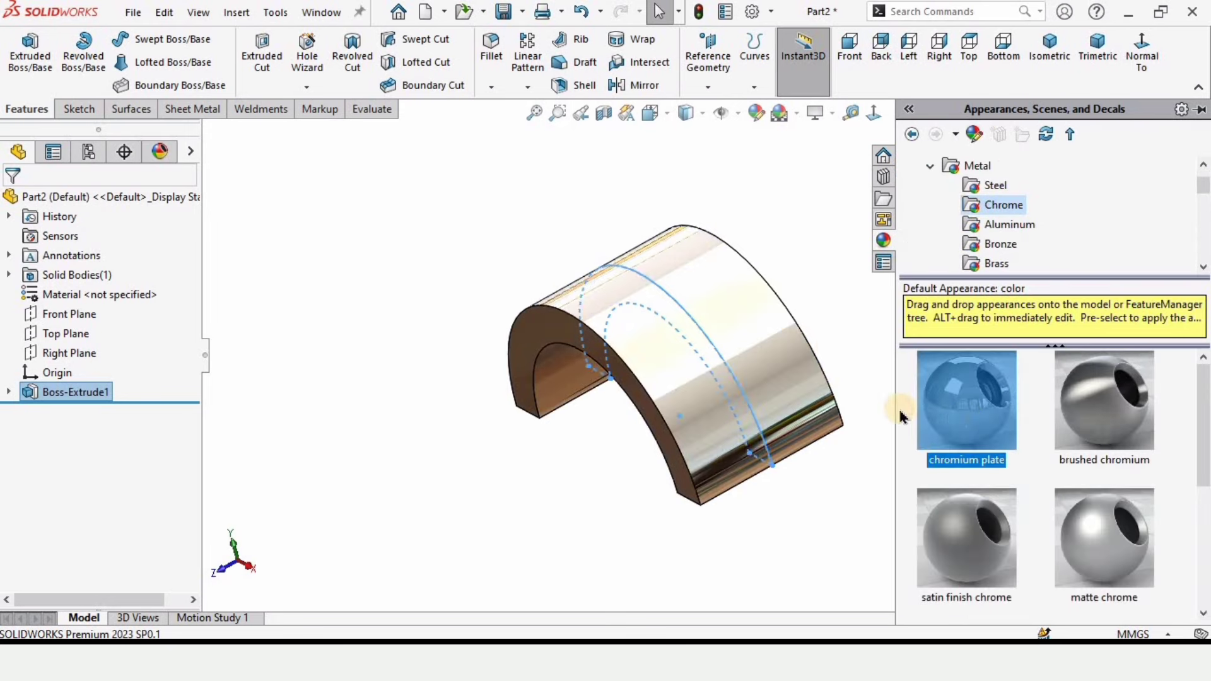
left_click(835, 318)
- Start a reference plane that takes one of the half-ring's flat end faces as its first reference
middle_click_drag(613, 381, 669, 386)
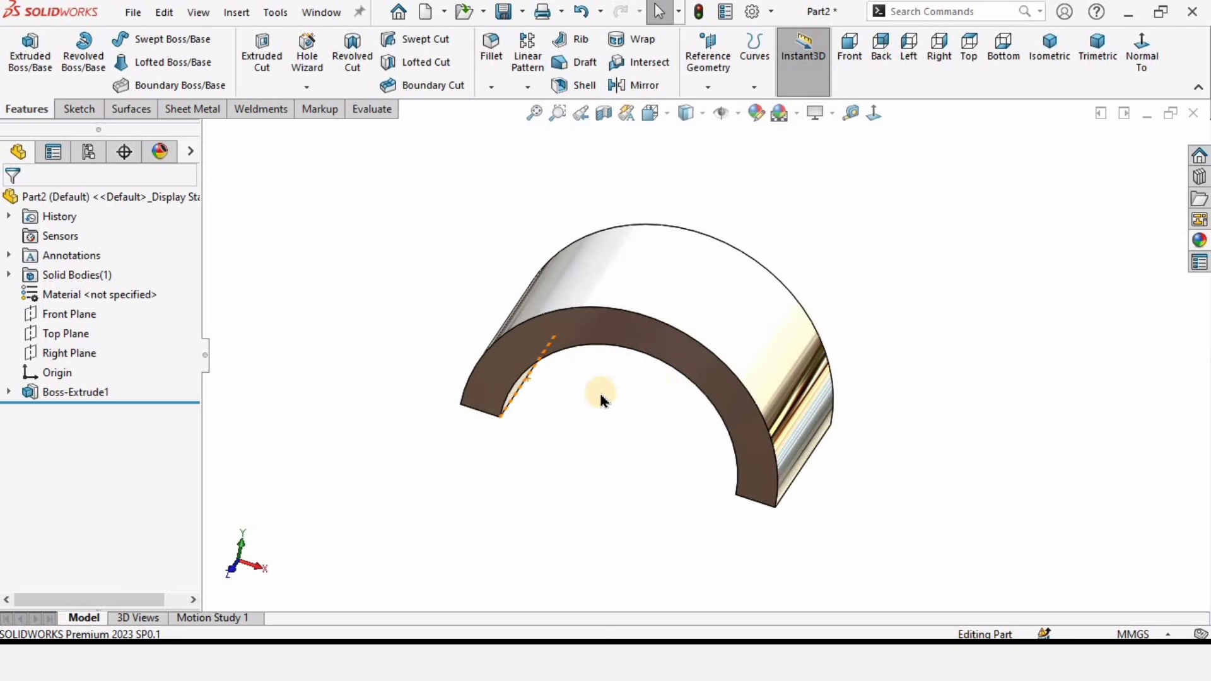
middle_click_drag(600, 400, 608, 289)
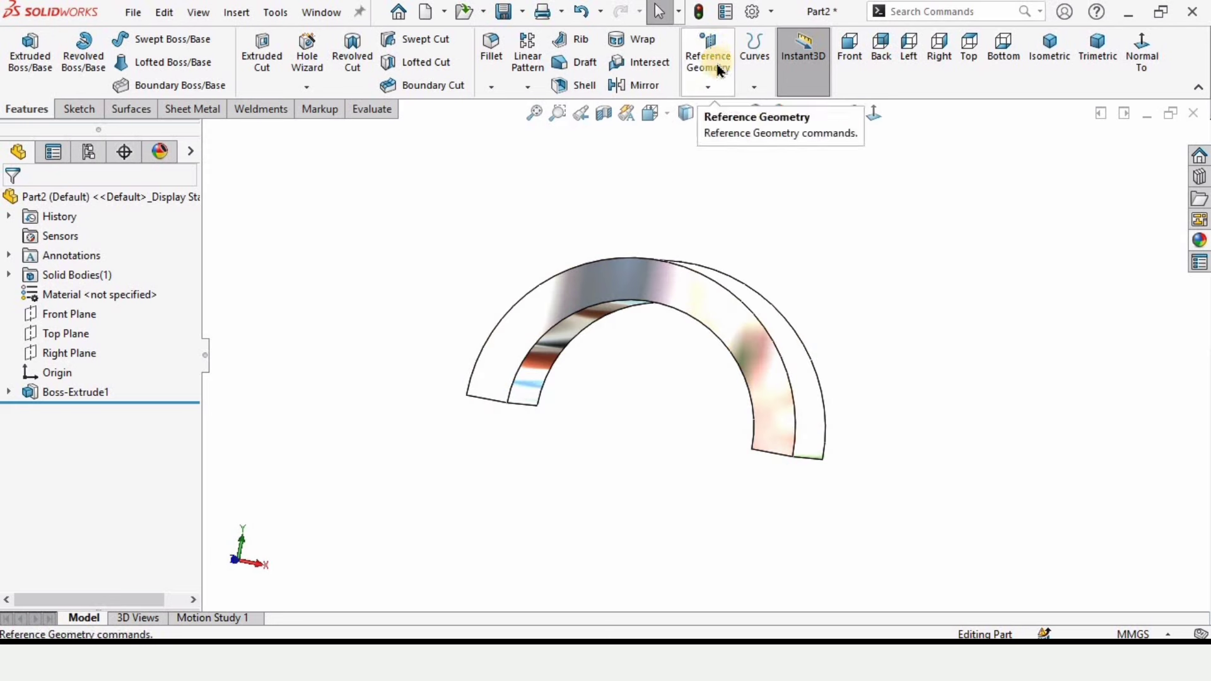
left_click(709, 89)
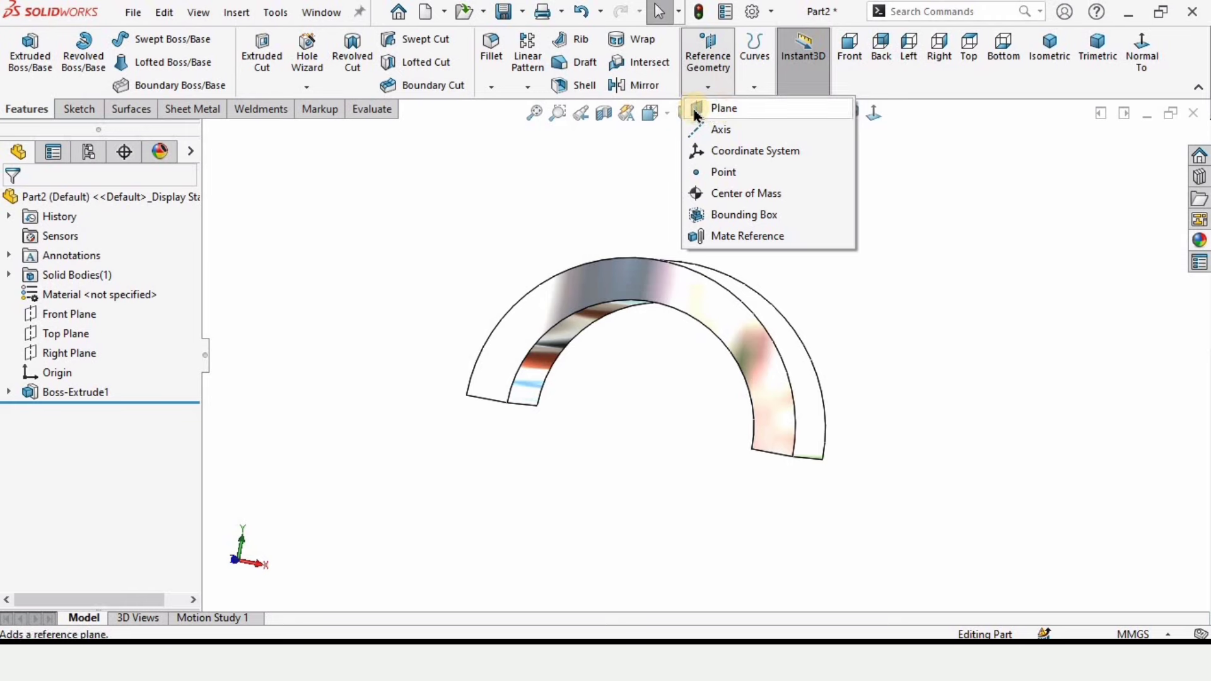
left_click(720, 114)
middle_click_drag(611, 344, 597, 422)
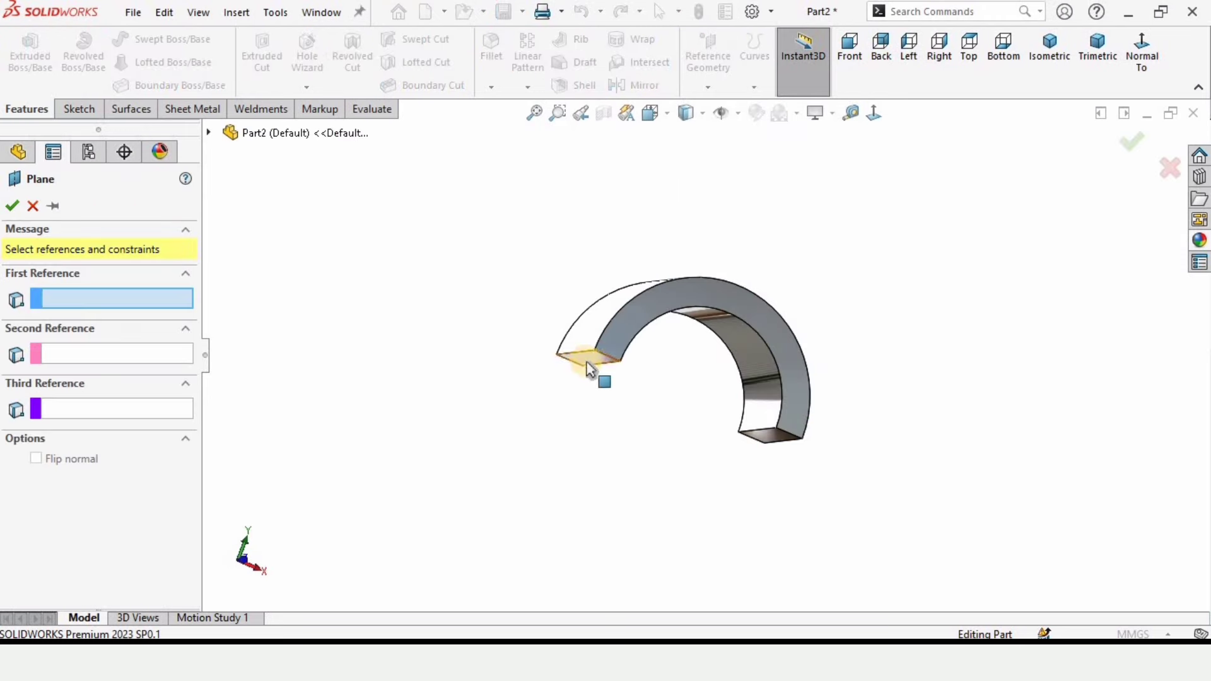
middle_click_drag(588, 359, 669, 323)
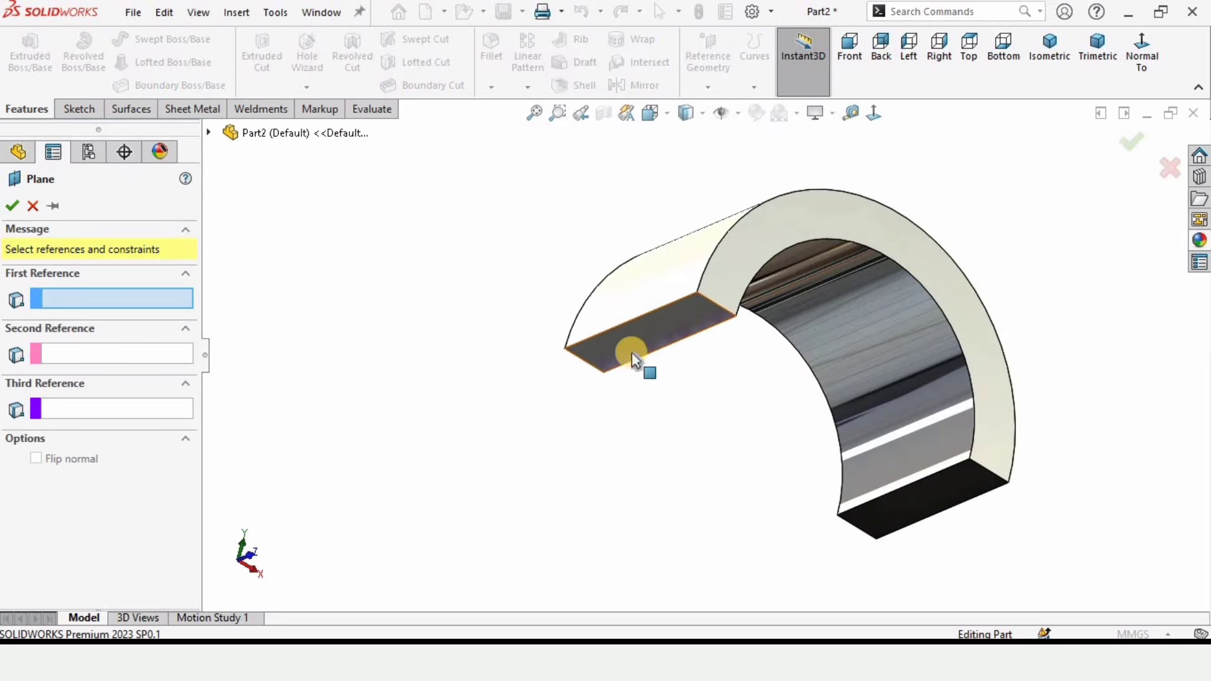
left_click(668, 329)
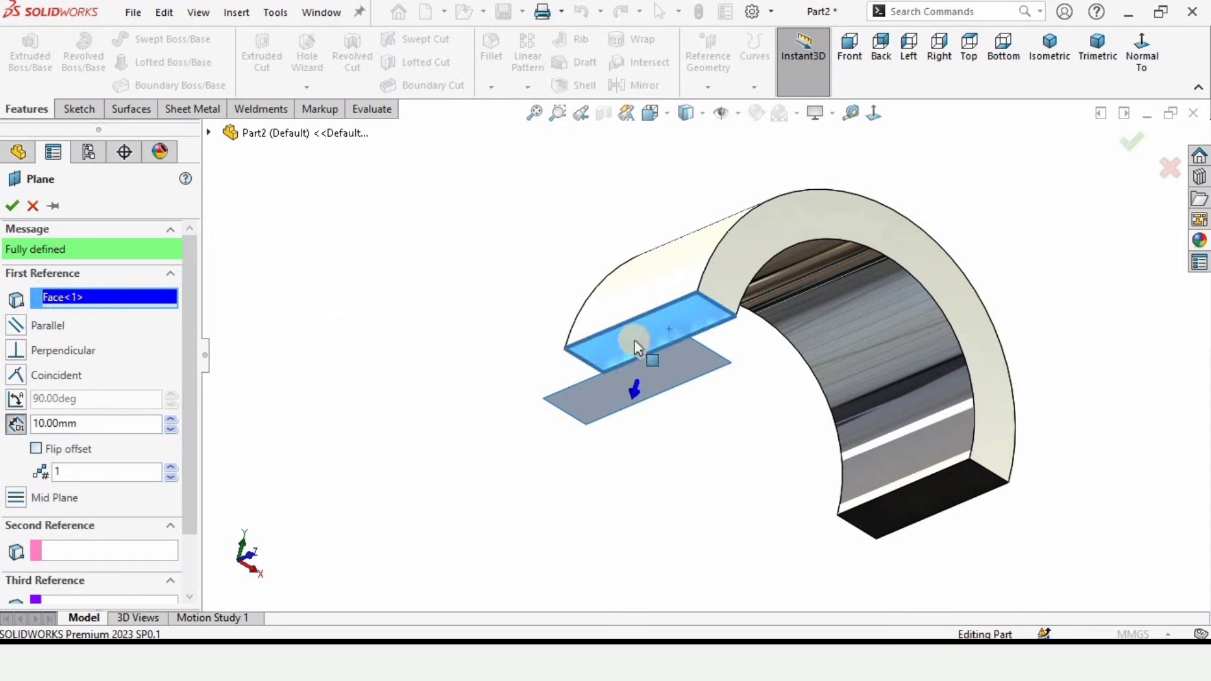
- Set the plane's offset distance to 60 mm, flip it to the arched side of the body, and create it
middle_click_drag(635, 345, 587, 441)
double_click(123, 422)
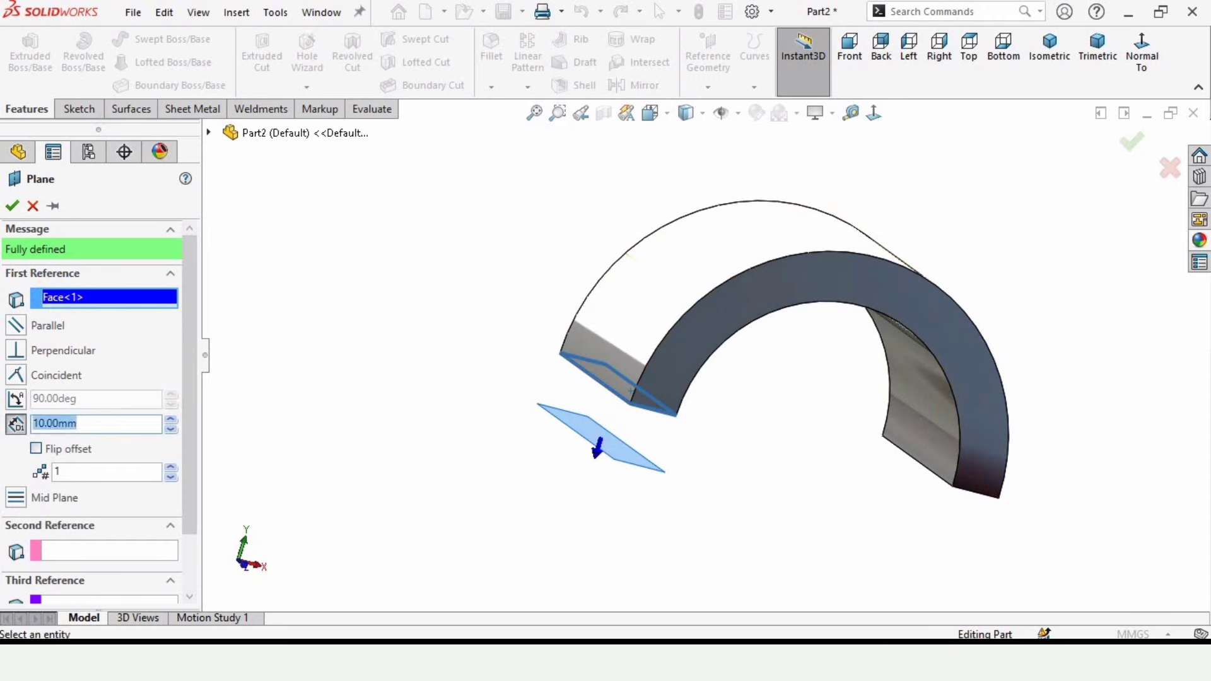
type("60")
key("Return")
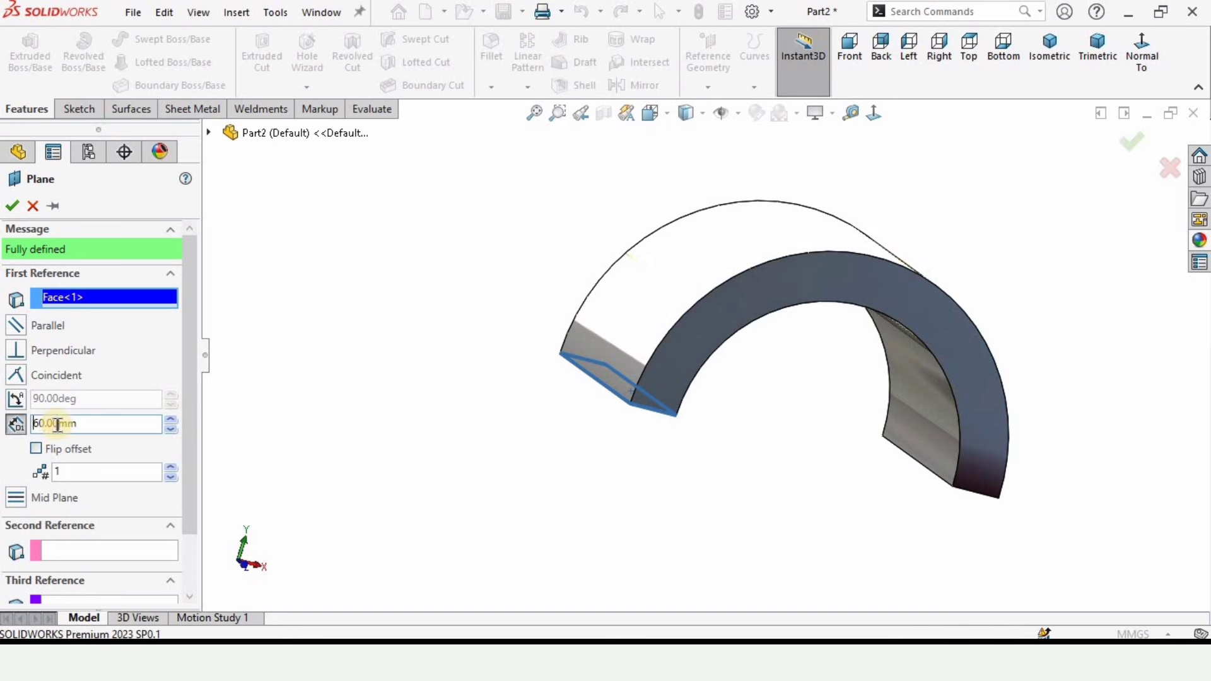
scroll(649, 400, "up", 3)
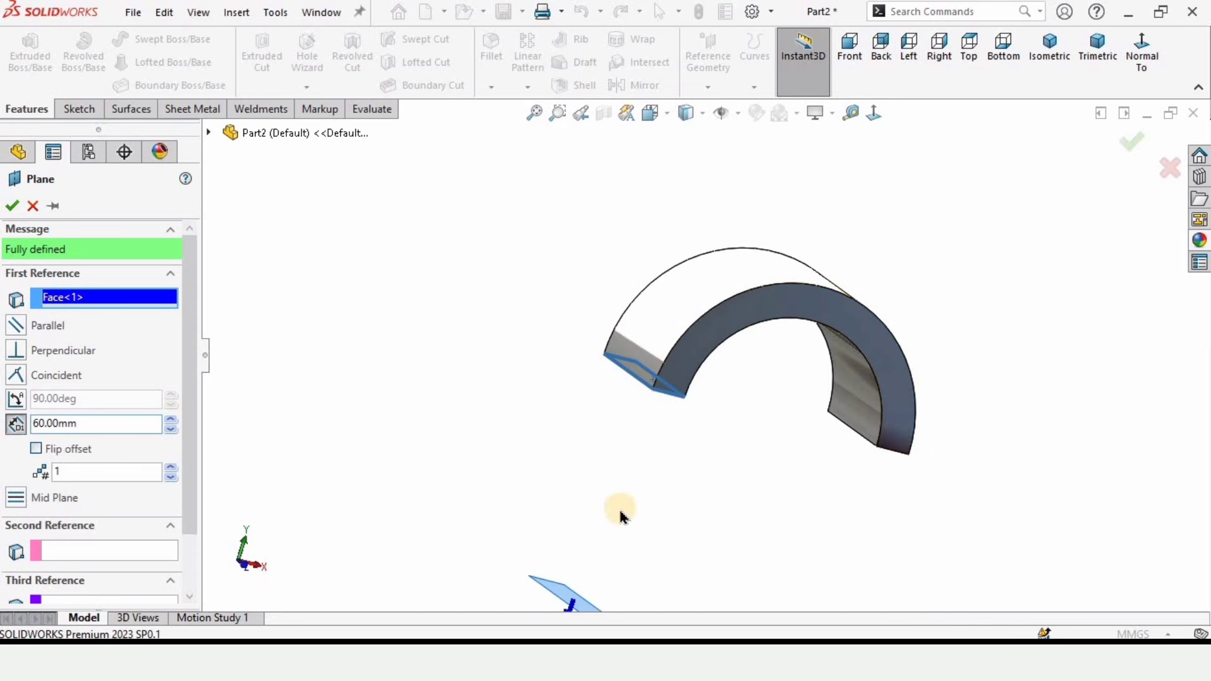
left_click(36, 449)
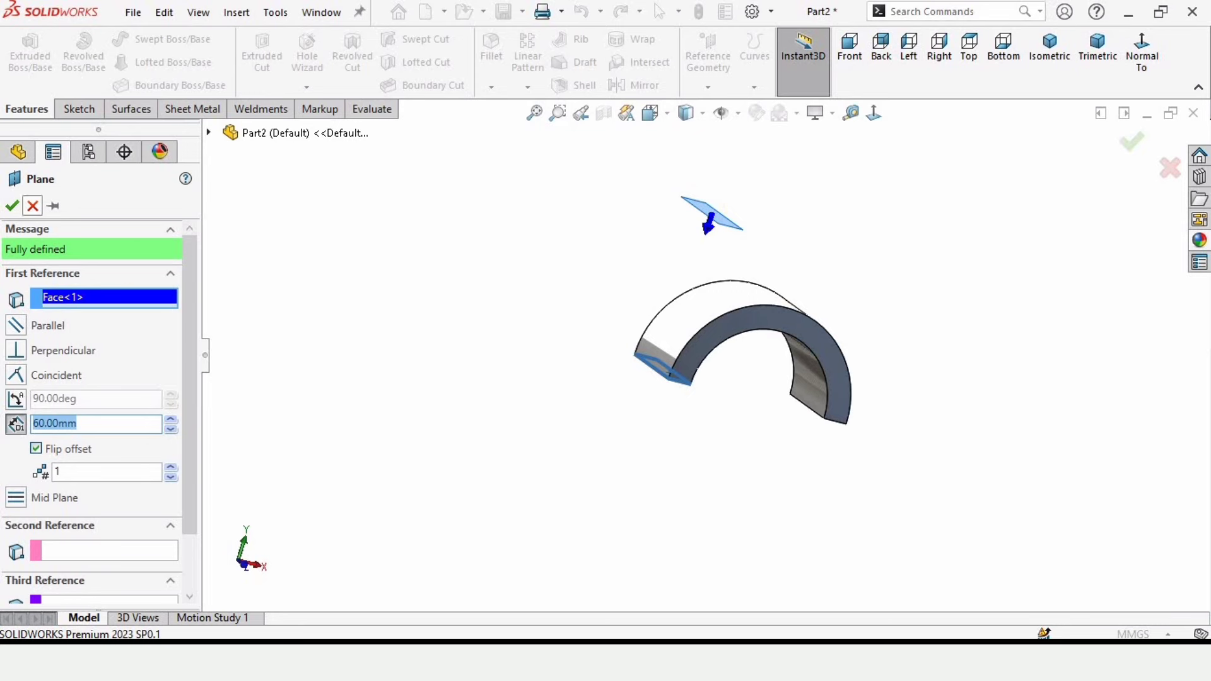
right_click(360, 263)
- Widen the displayed border of the offset plane above the half-ring
middle_click_drag(739, 247, 710, 300)
scroll(686, 276, "down", 2)
left_click_drag(693, 266, 967, 308)
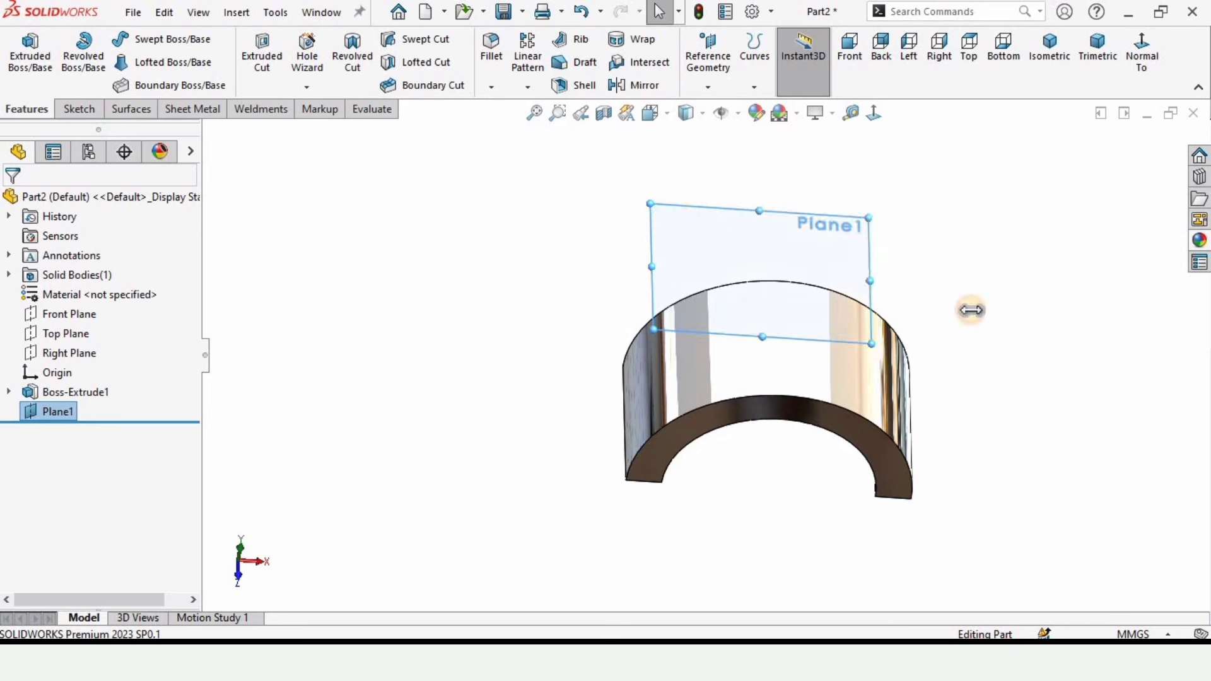
left_click(672, 197)
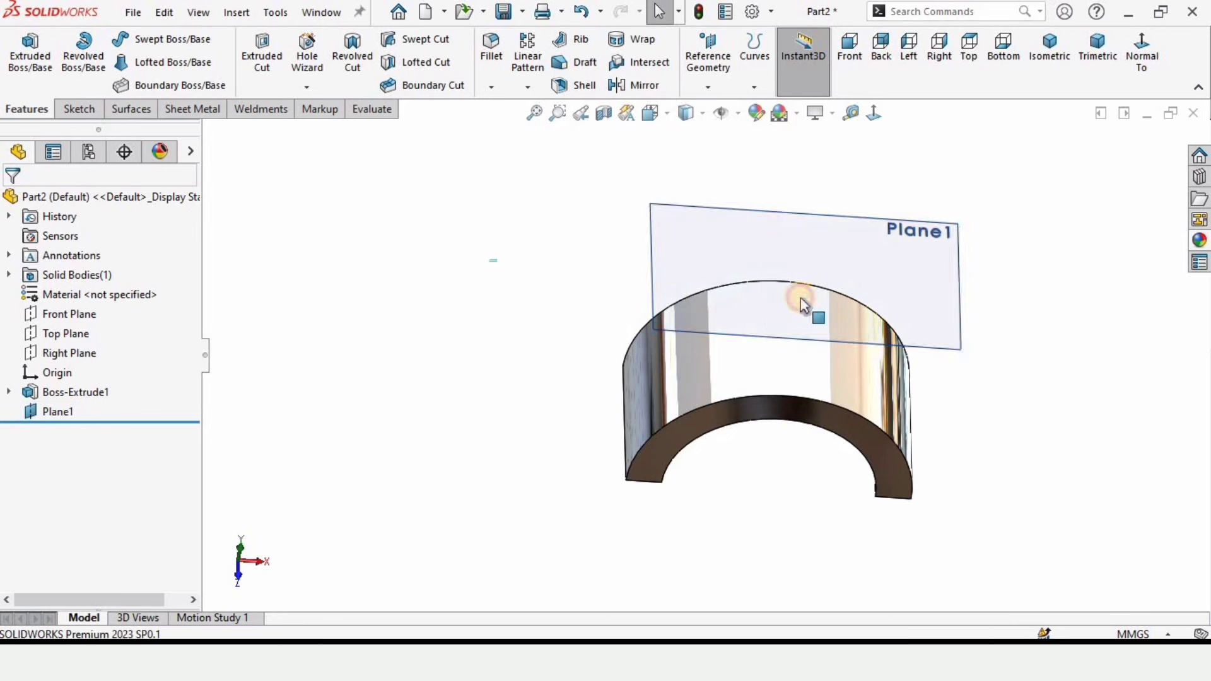
- Sketch a horizontal centerpoint straight slot on the offset plane, centred on the origin, about 135 mm between arc centres and 21 mm wide
left_click(684, 222)
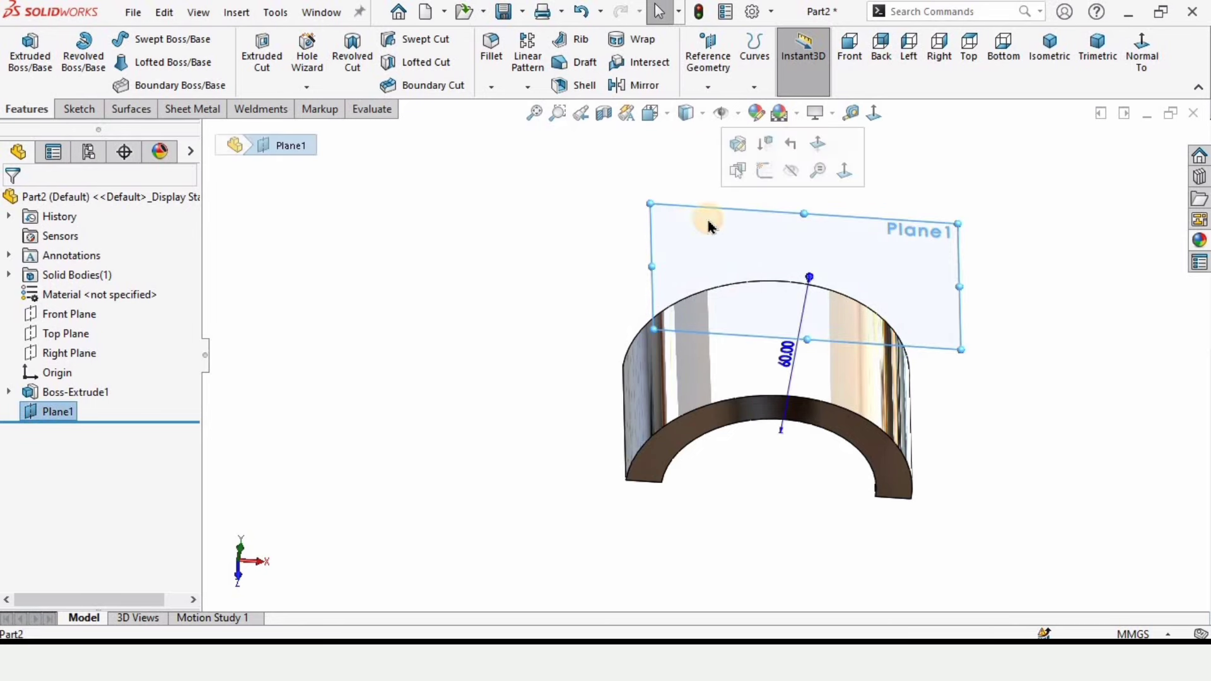
left_click(765, 170)
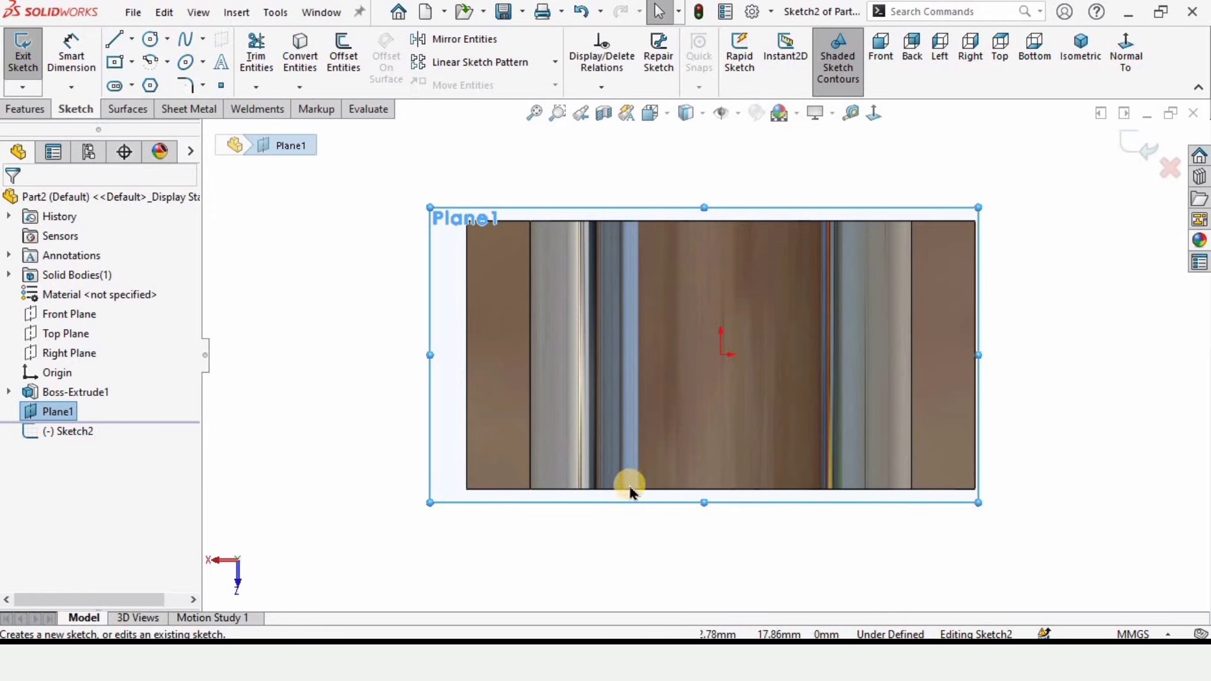
left_click(133, 89)
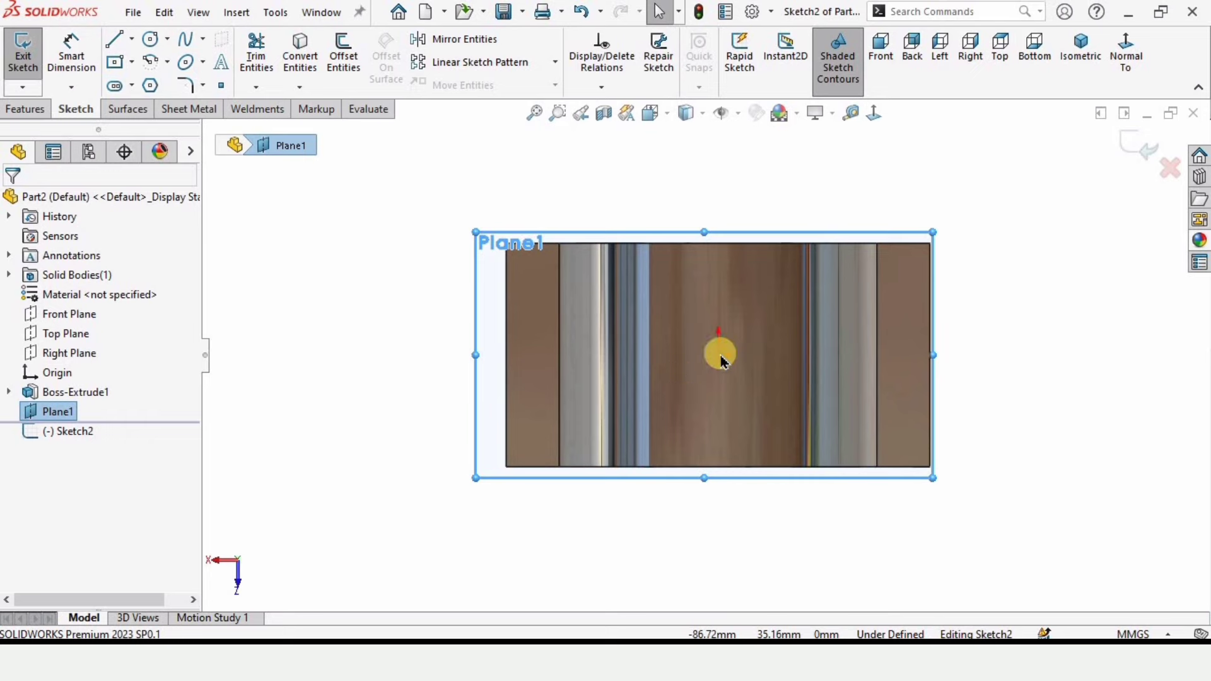
scroll(642, 331, "up", 1)
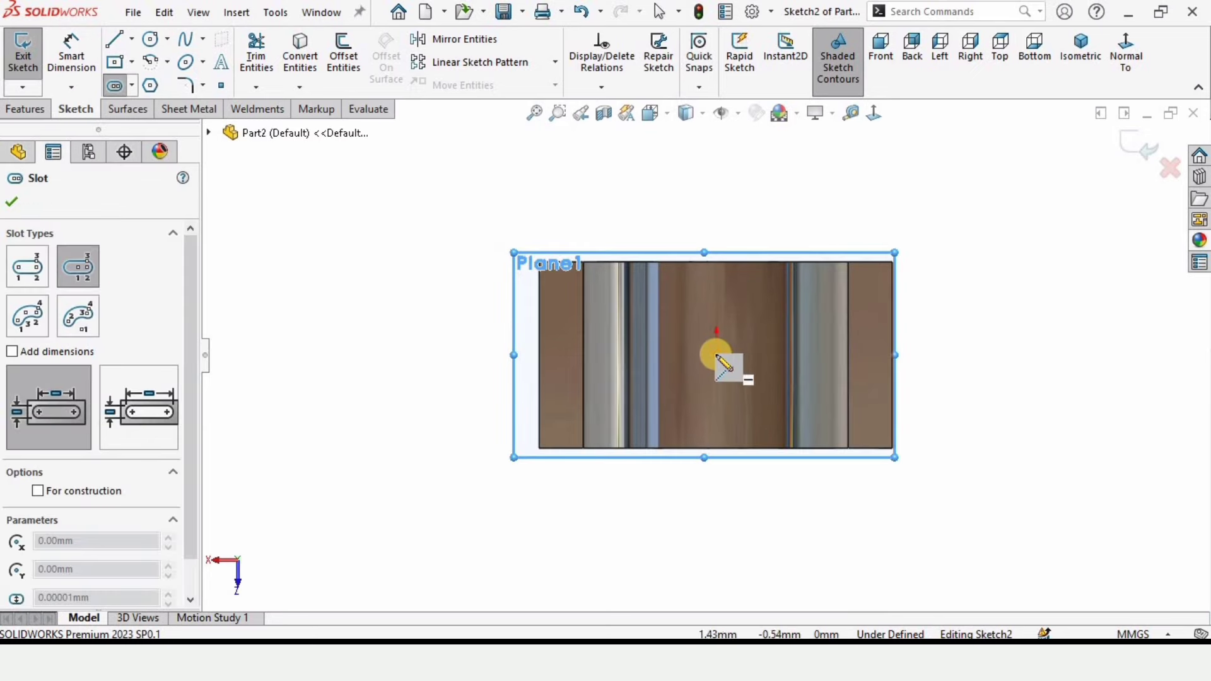
left_click(716, 355)
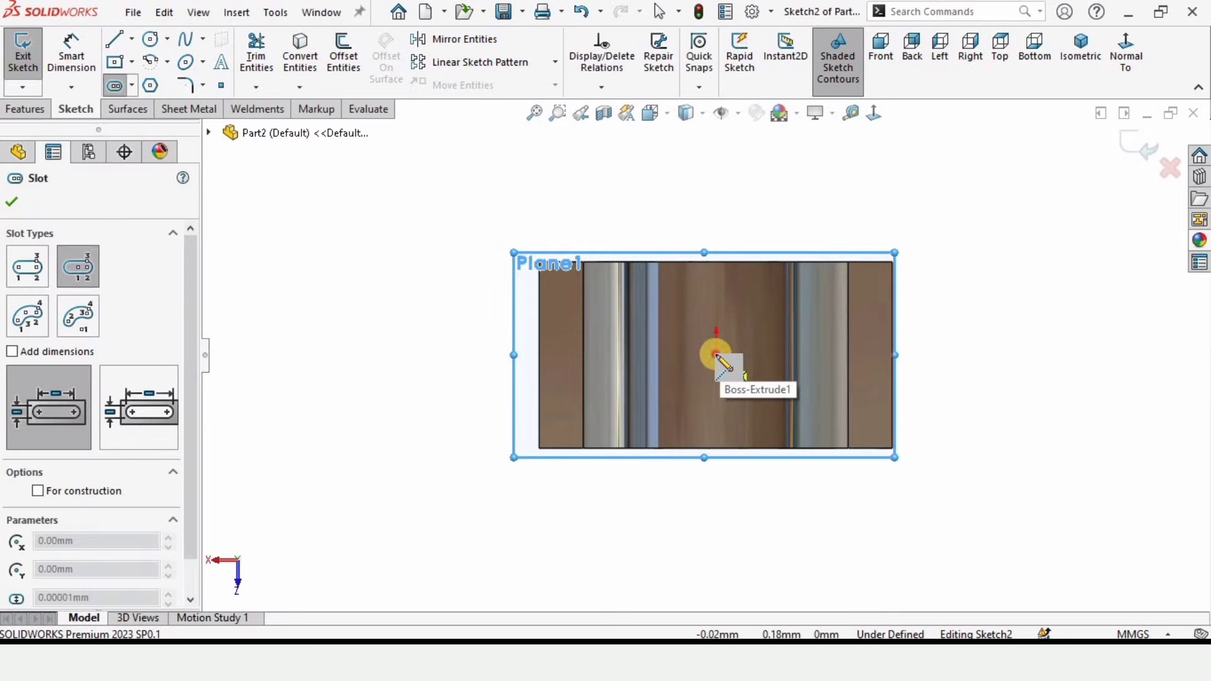
left_click(385, 355)
left_click(384, 303)
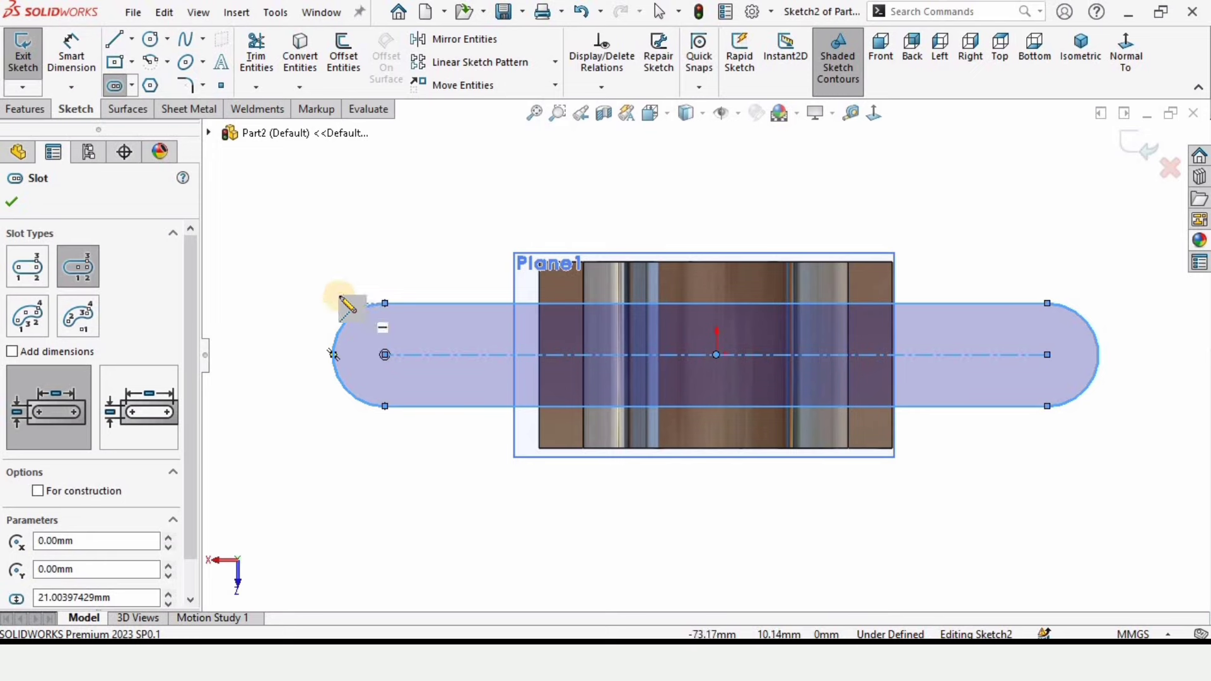
- Dimension the slot's straight edge with a length of 76 mm
left_click(67, 60)
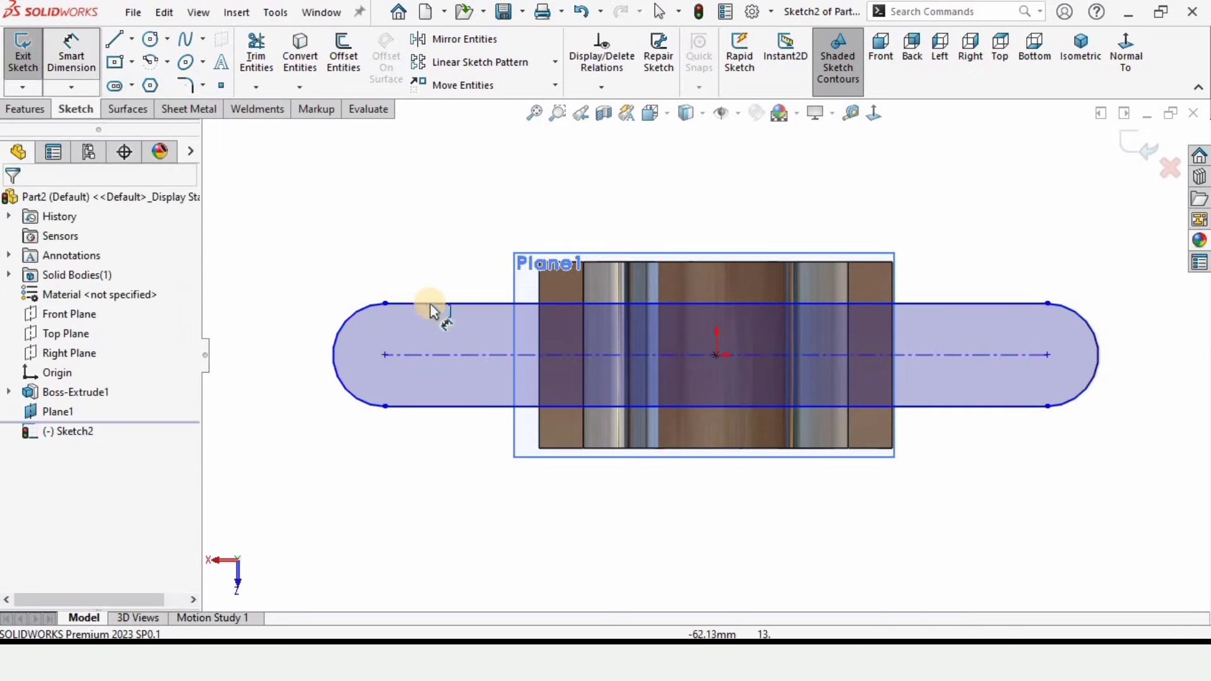
left_click(453, 277)
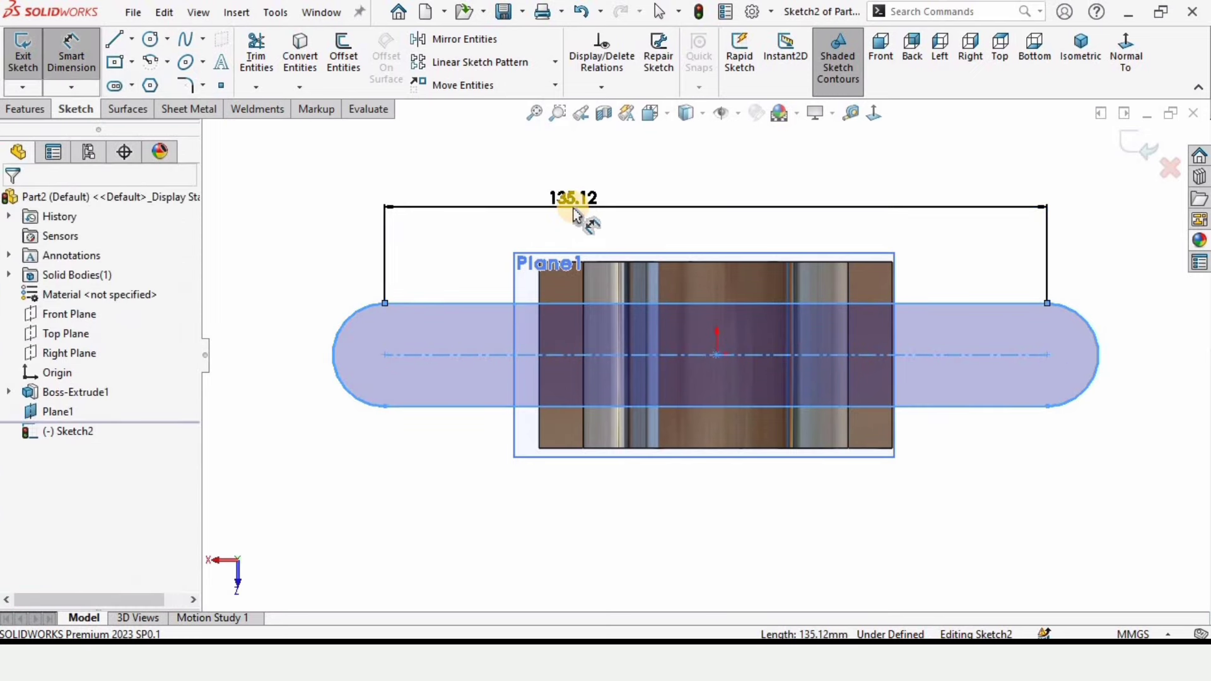
left_click(573, 212)
type("76")
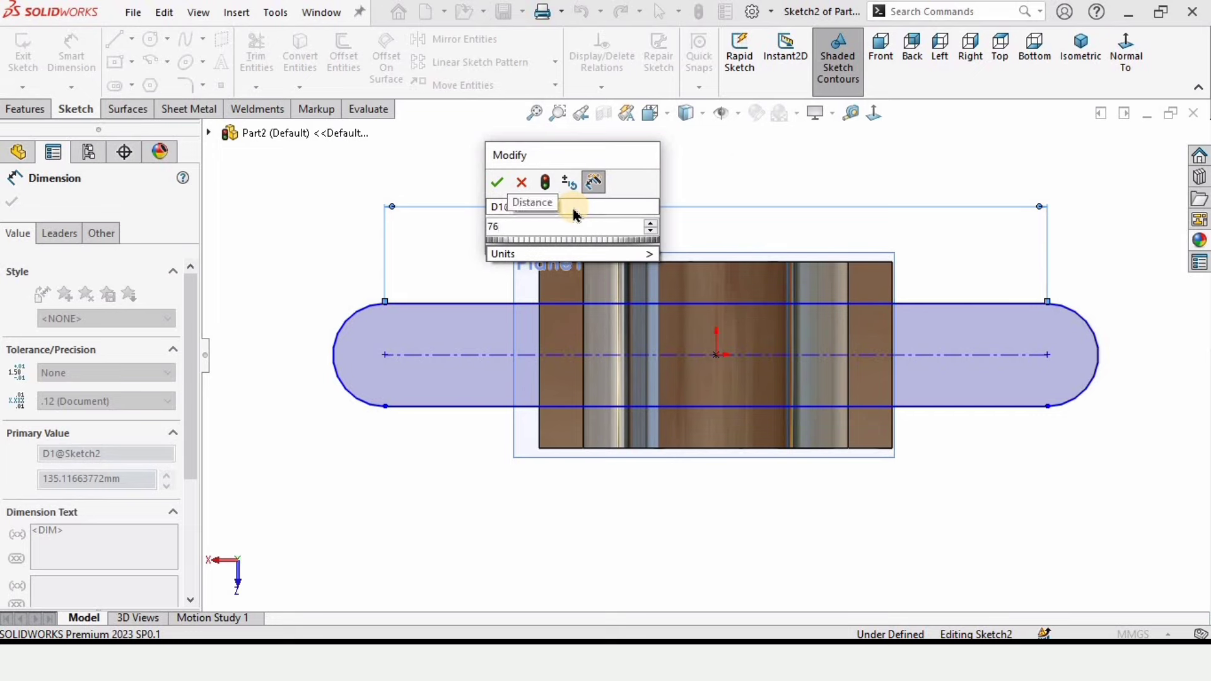
key("Return")
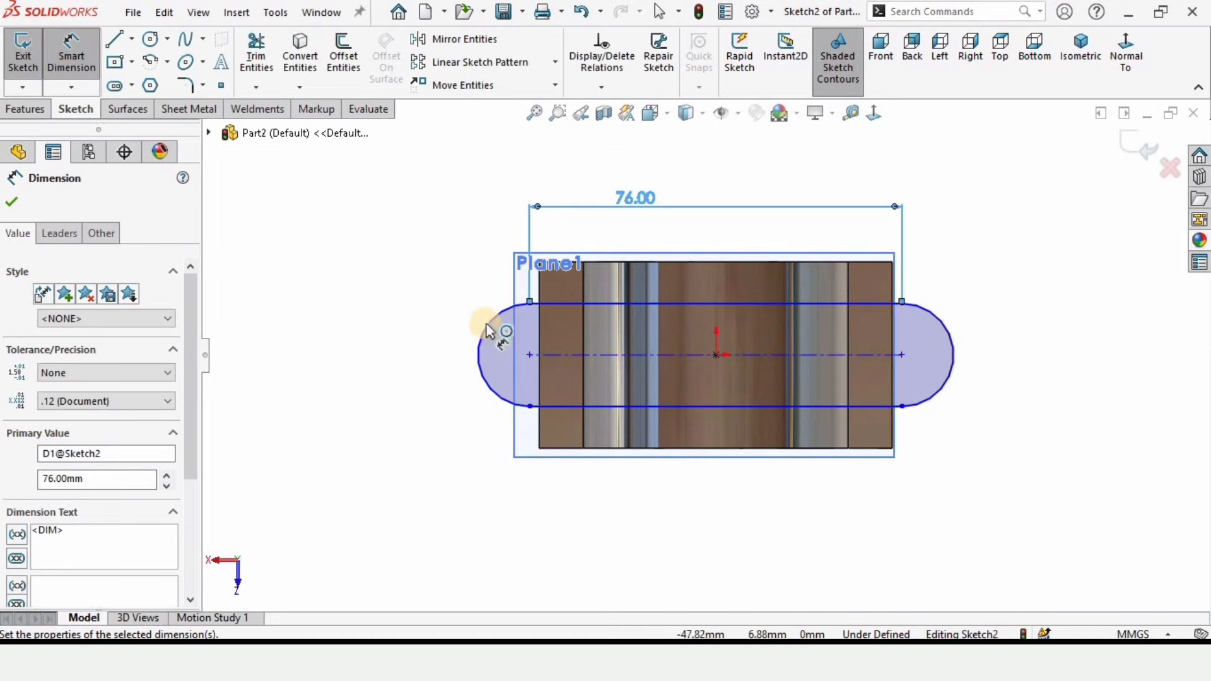
- Dimension the slot's end arc with a radius of 9 mm
left_click(487, 330)
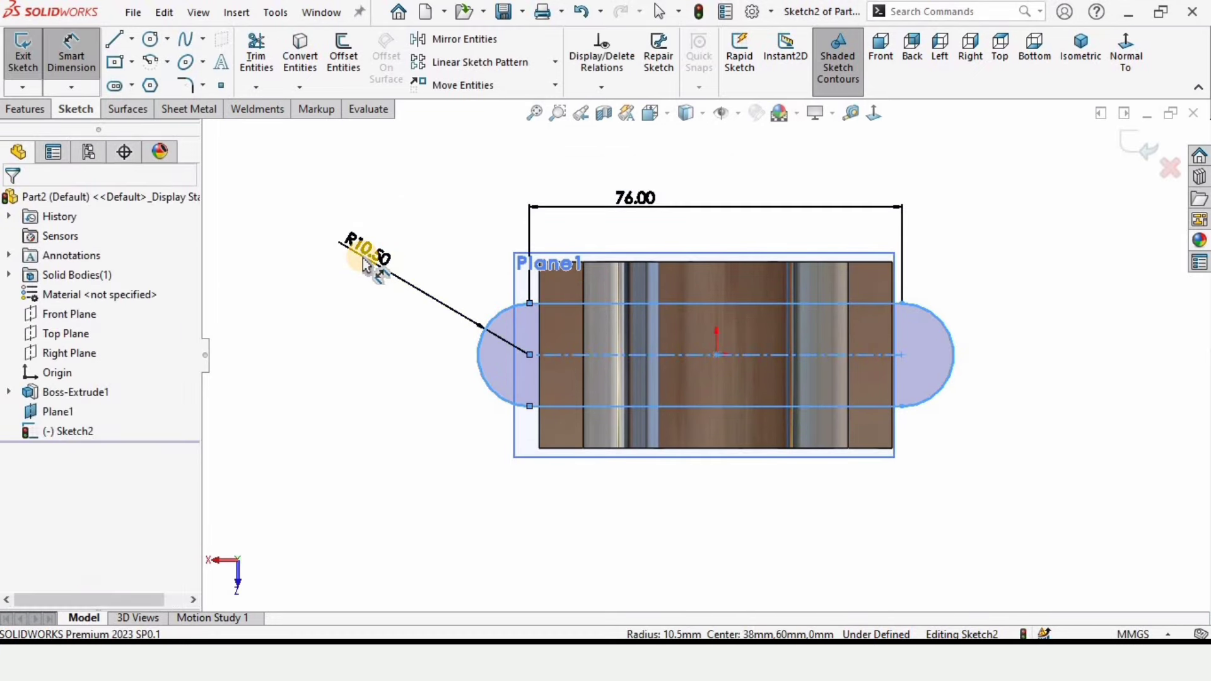
left_click(363, 263)
type("8")
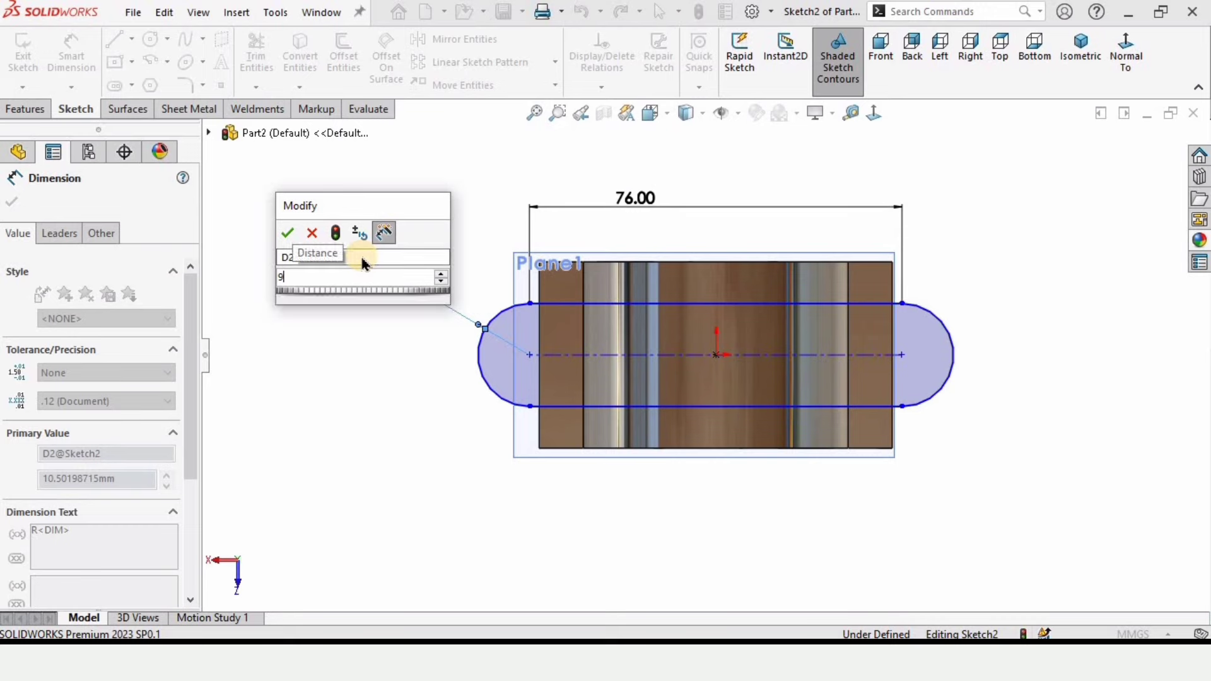
key("Return")
scroll(836, 350, "down", 1)
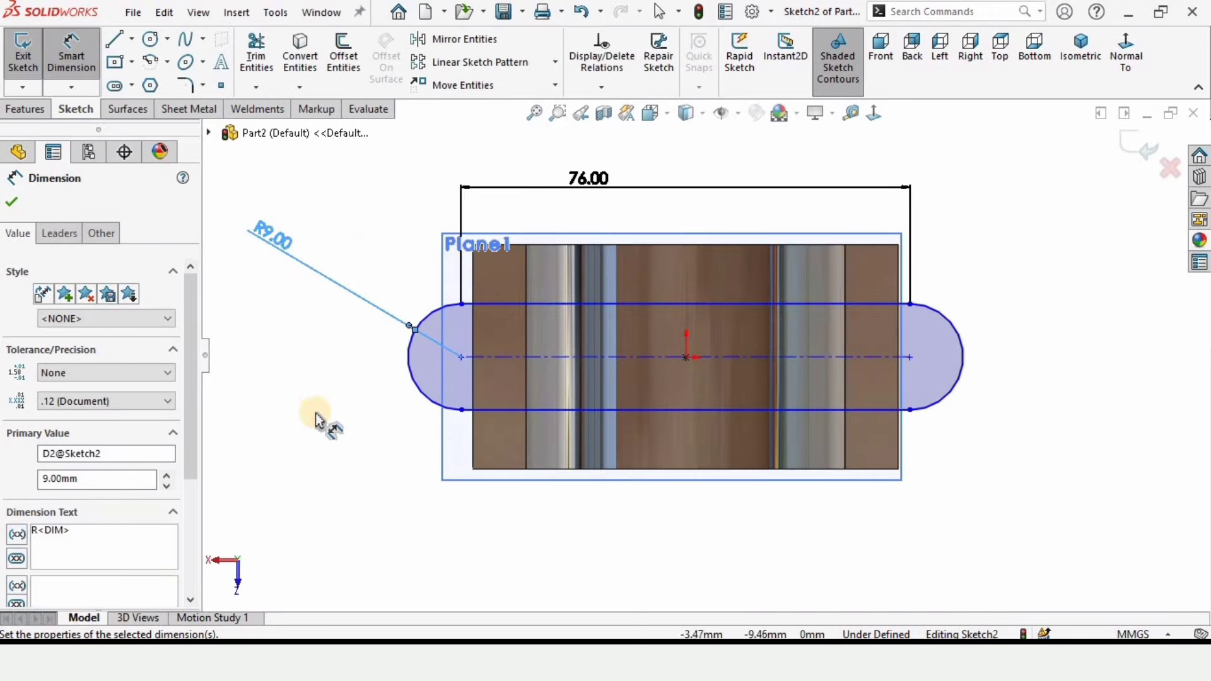
- Sketch two circles about 10 mm in diameter, one centred on each end-arc centre of the slot
left_click(297, 372)
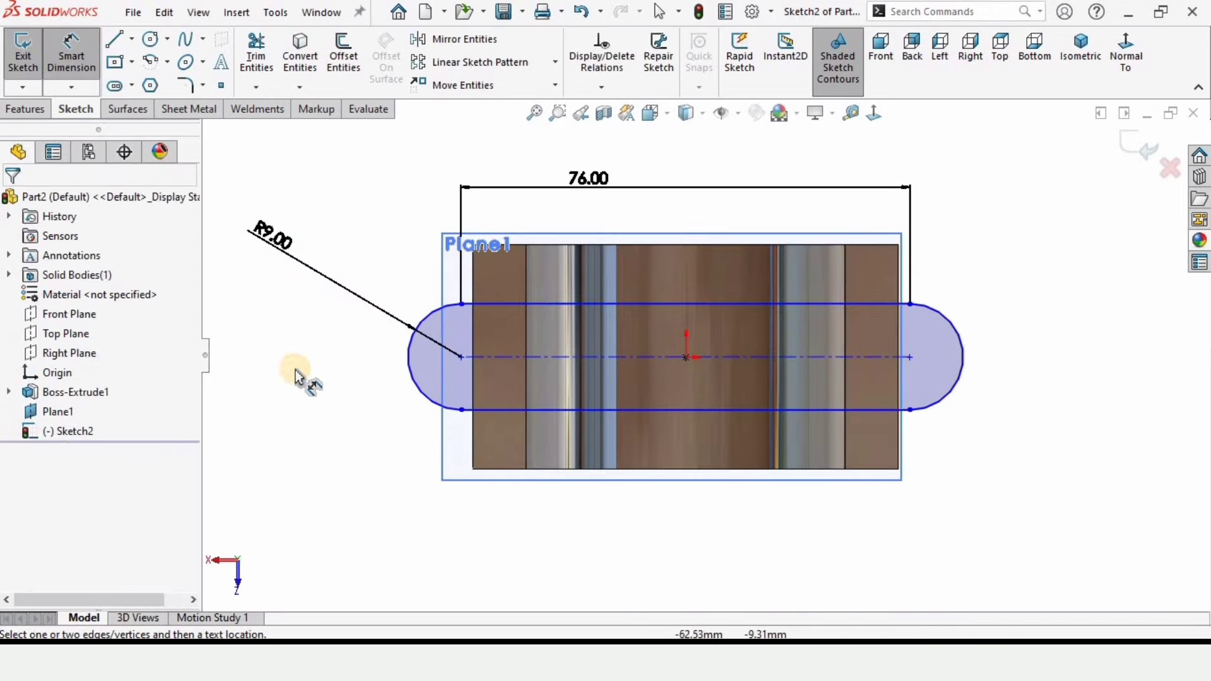
left_click(154, 47)
scroll(473, 366, "down", 2)
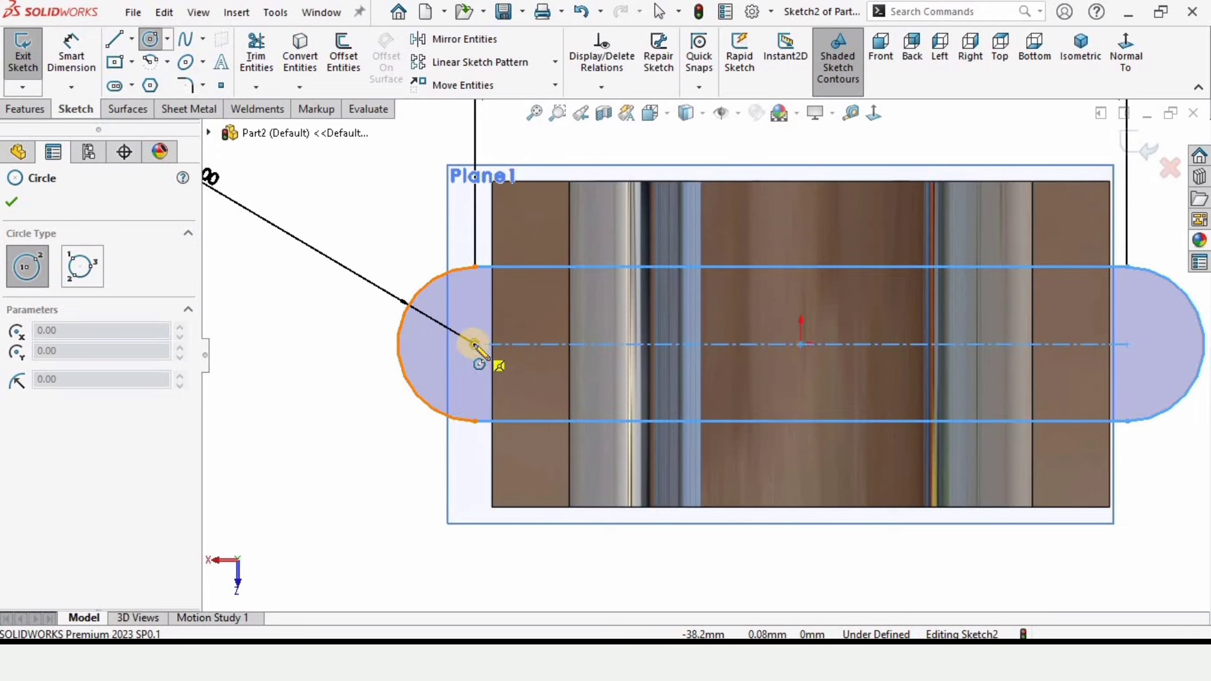
left_click(474, 344)
left_click(504, 313)
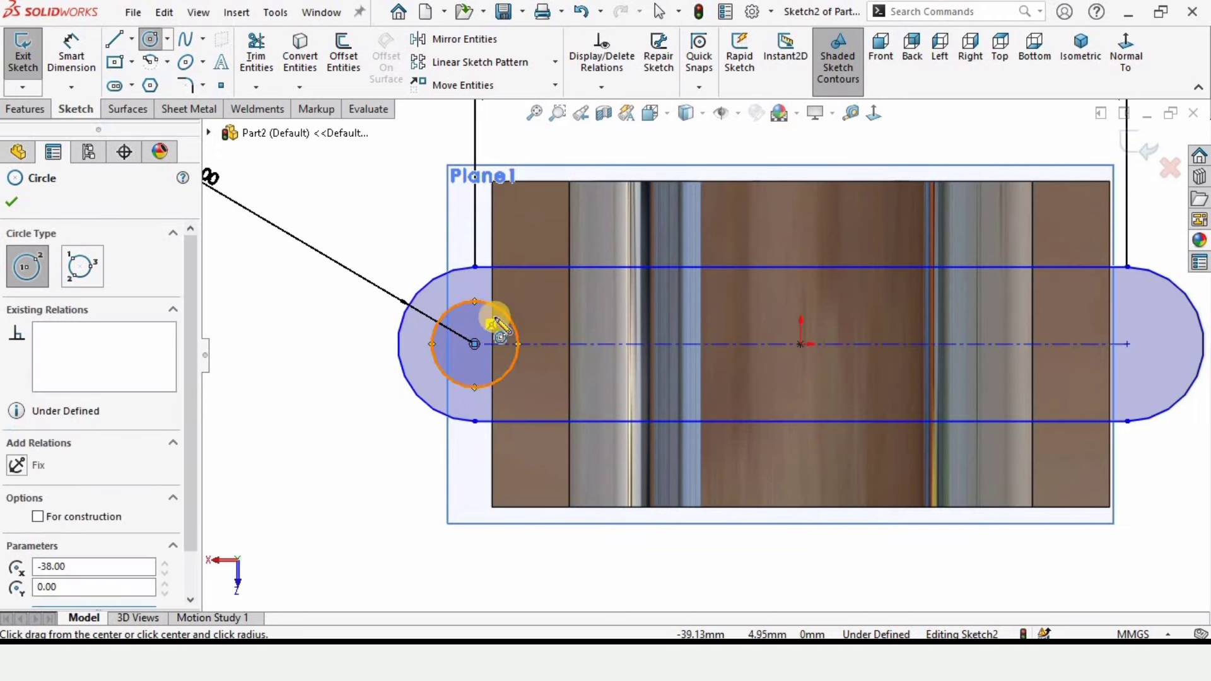
left_click(1127, 344)
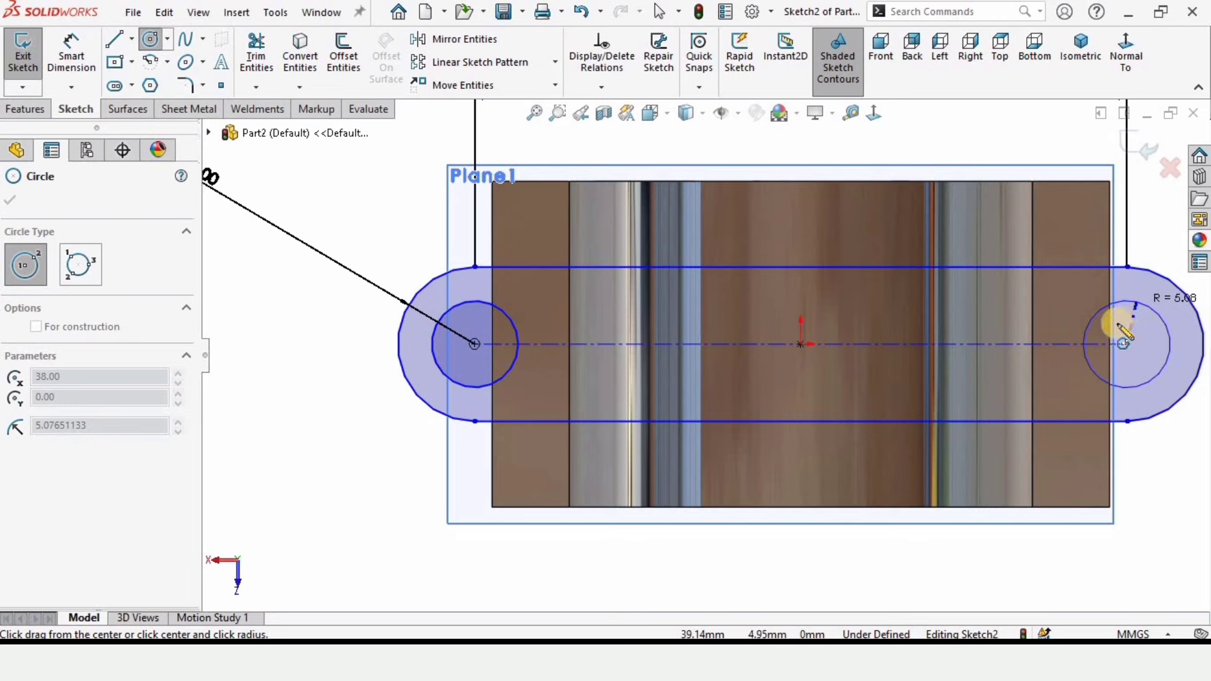
left_click(1124, 333)
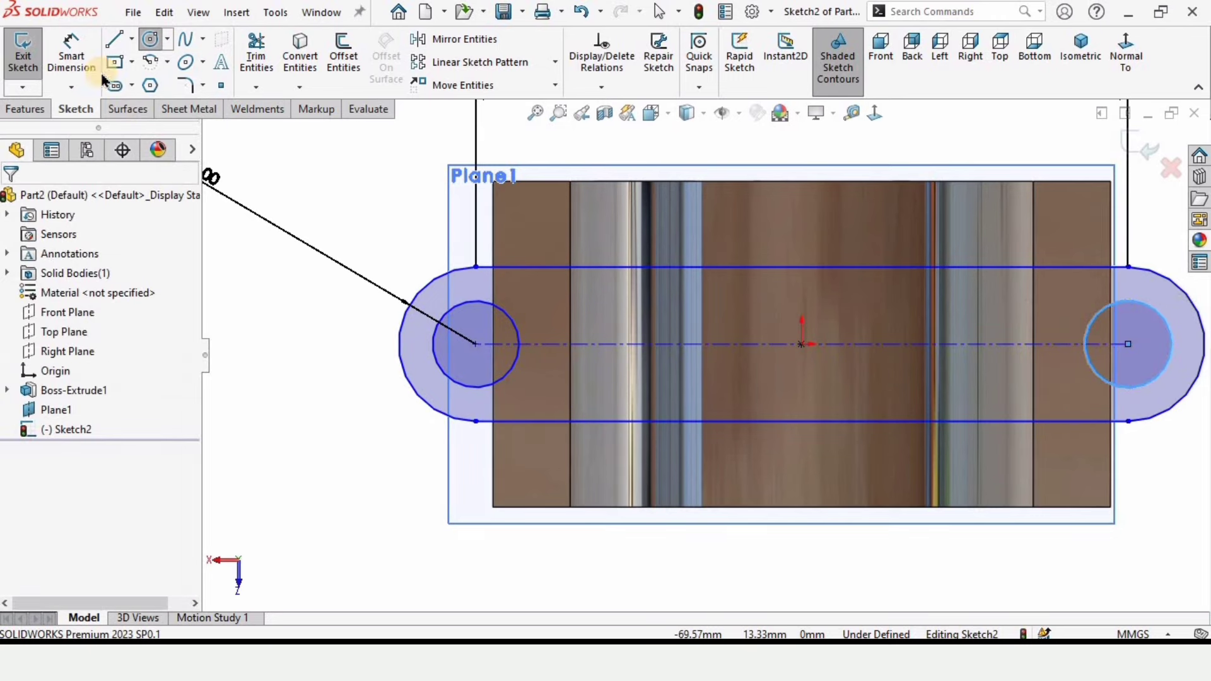
- Dimension the circle at the slot's R9 dimensioned end with a diameter of 9 mm
left_click(71, 50)
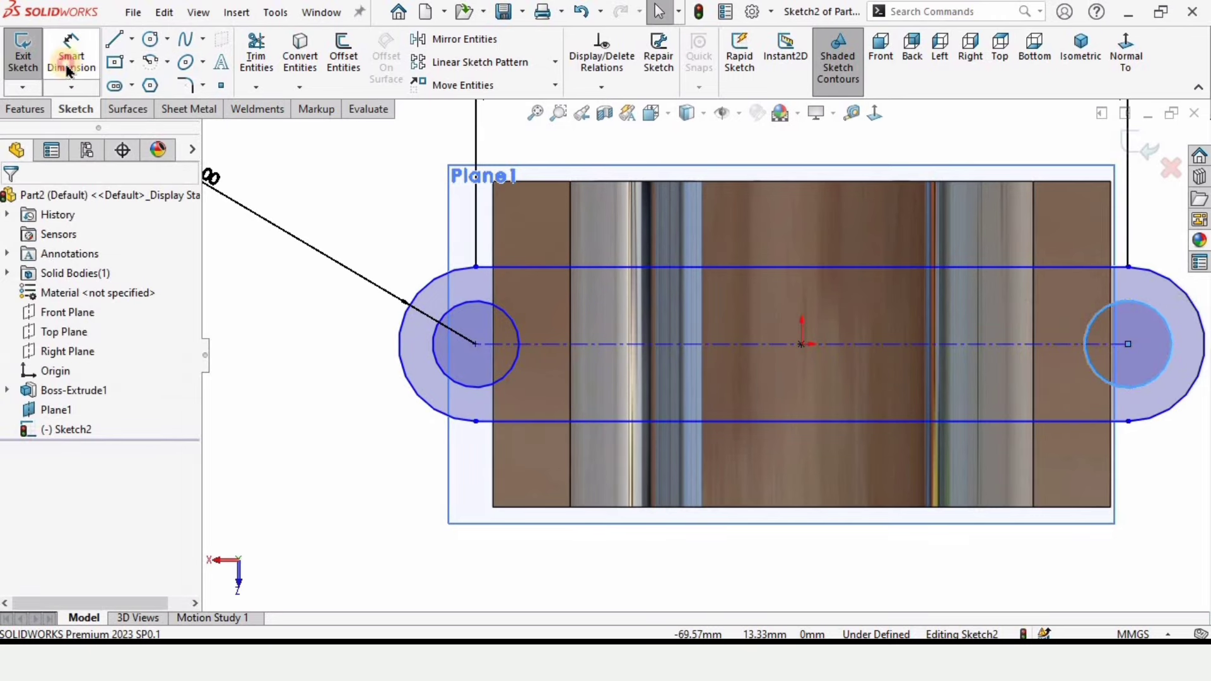
left_click(441, 372)
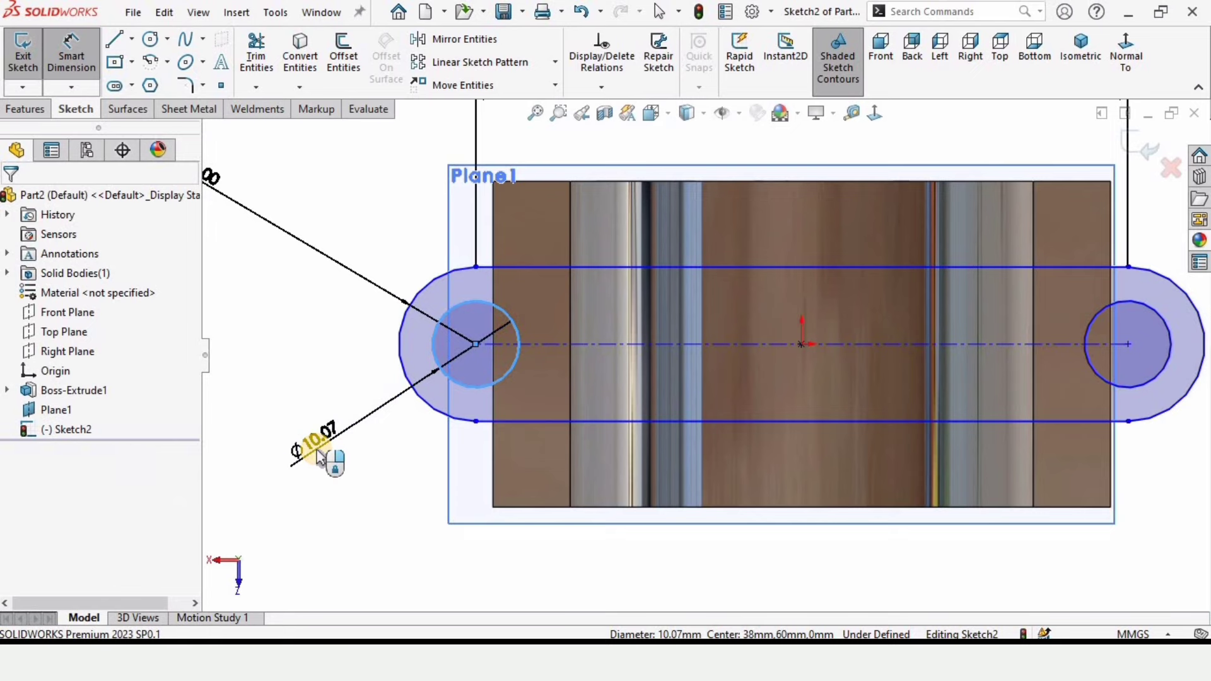
left_click(317, 451)
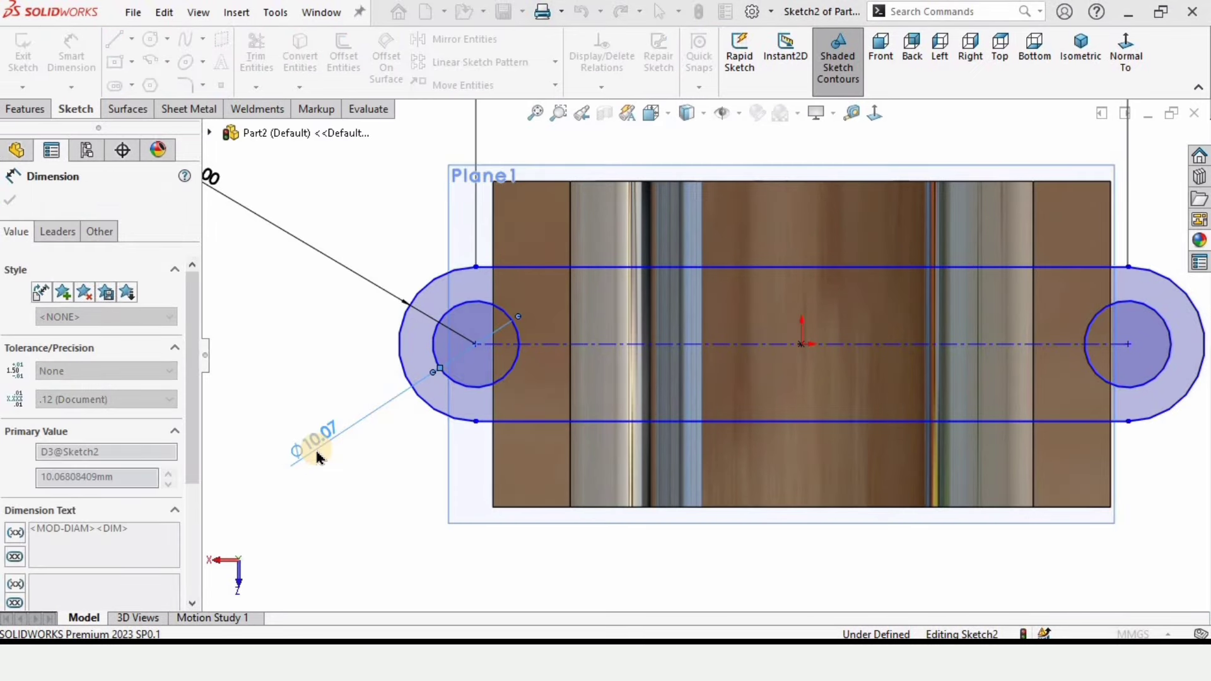
type("9")
key("Return")
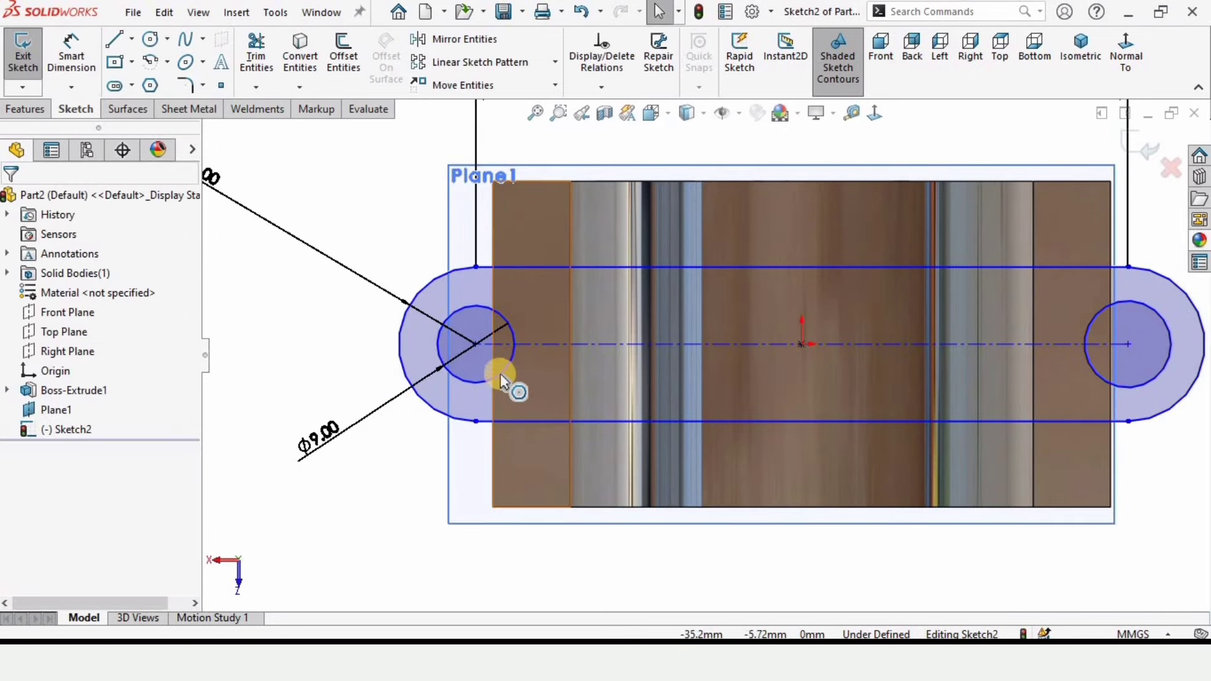
- Add an Equal relation between the two circles inside the slot
left_click(504, 372)
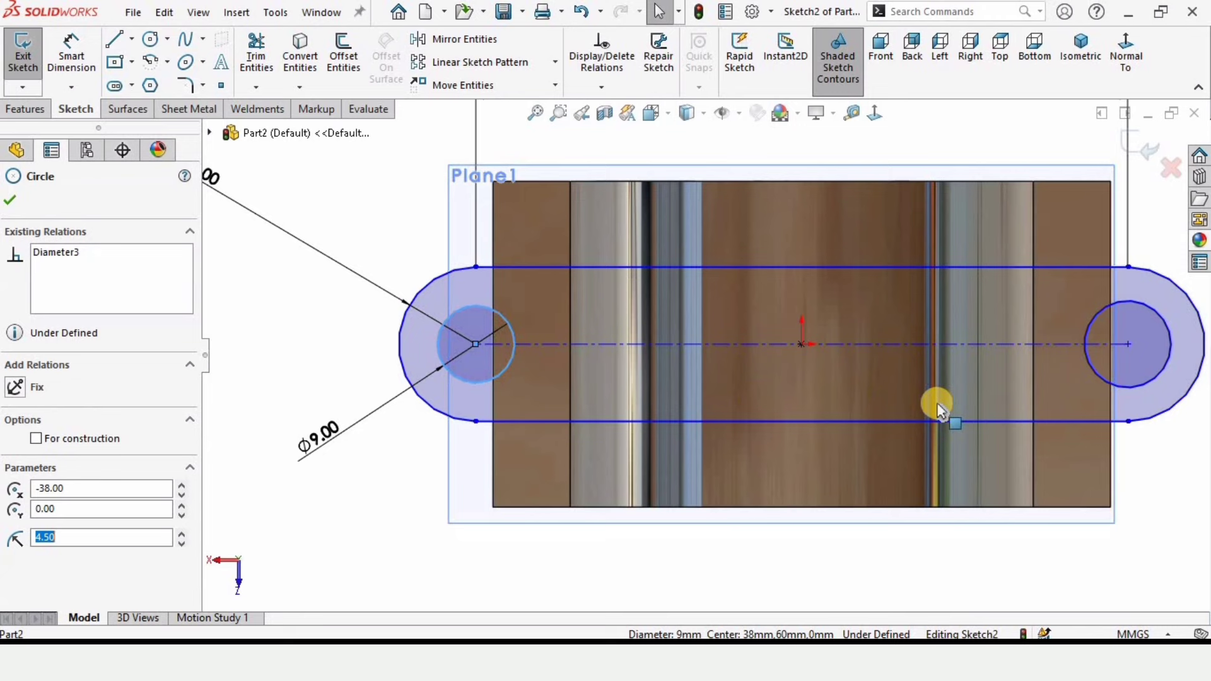
left_click(1125, 387)
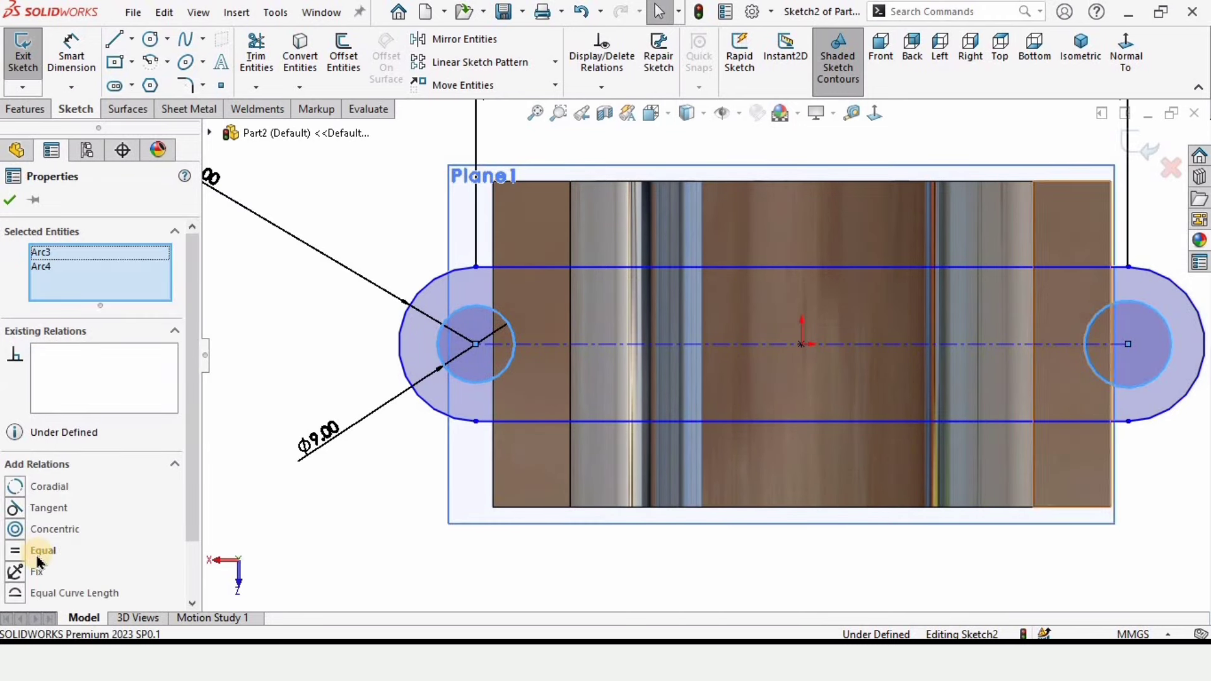
left_click(43, 550)
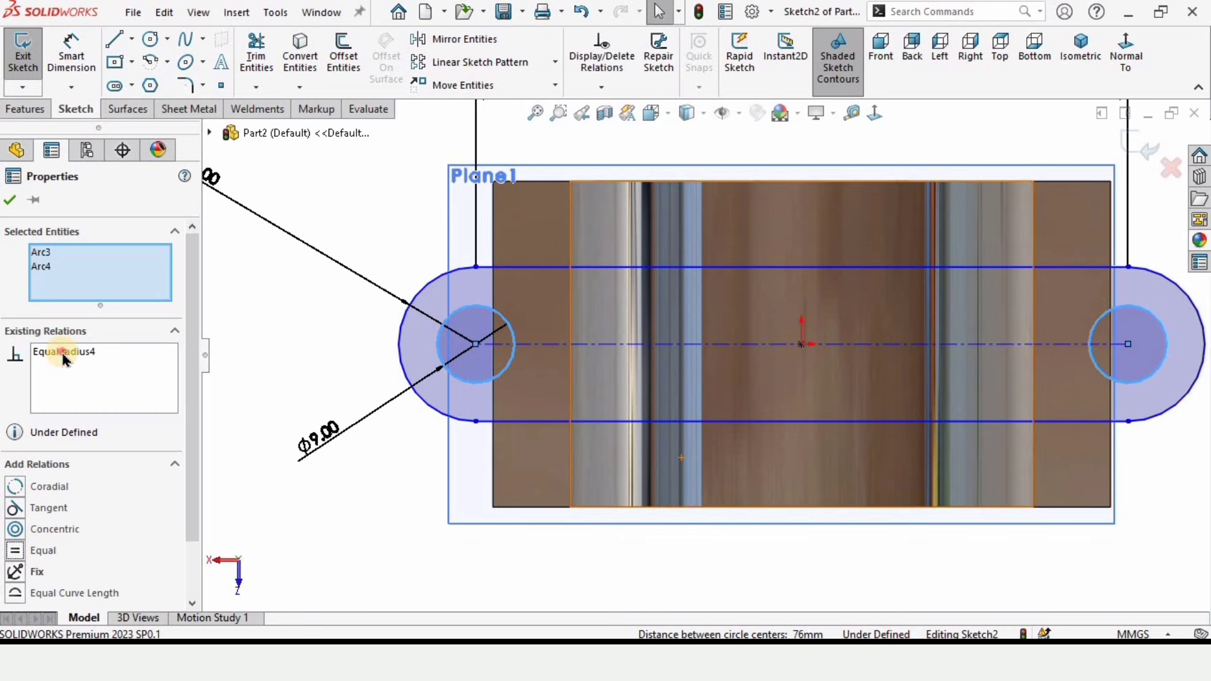
left_click(7, 202)
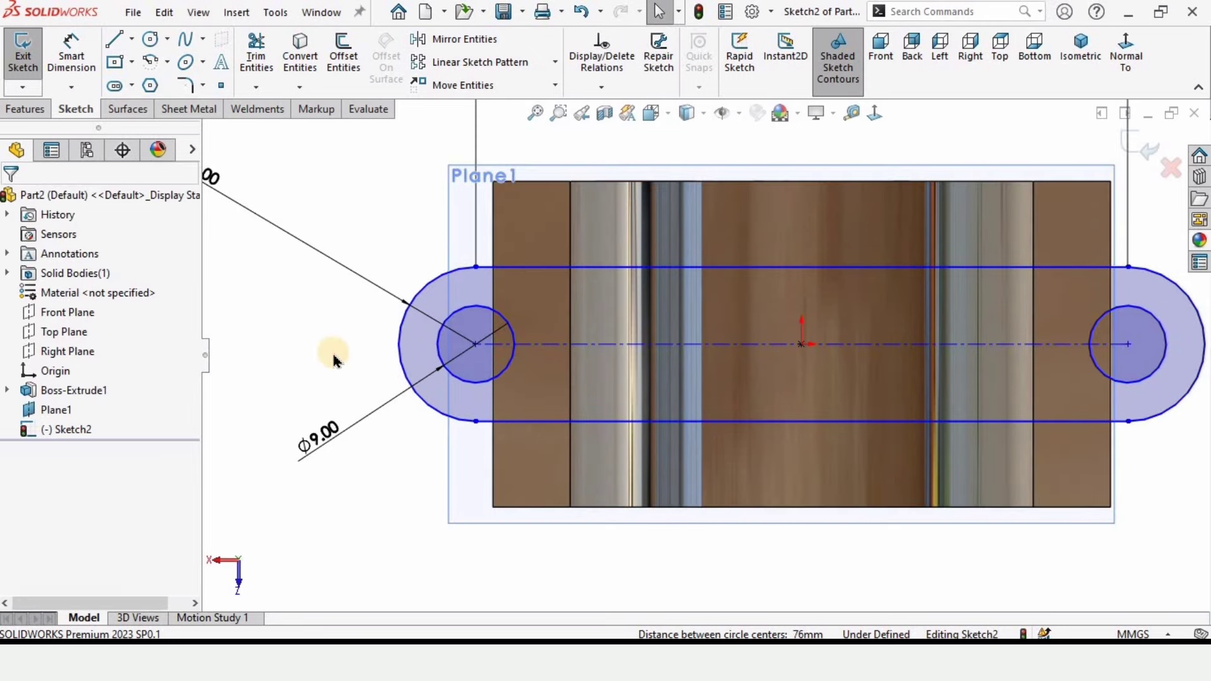
- Extrude the slot profile with its two holes Up To Surface, ending at the half-ring's flat end face
scroll(713, 375, "up", 3)
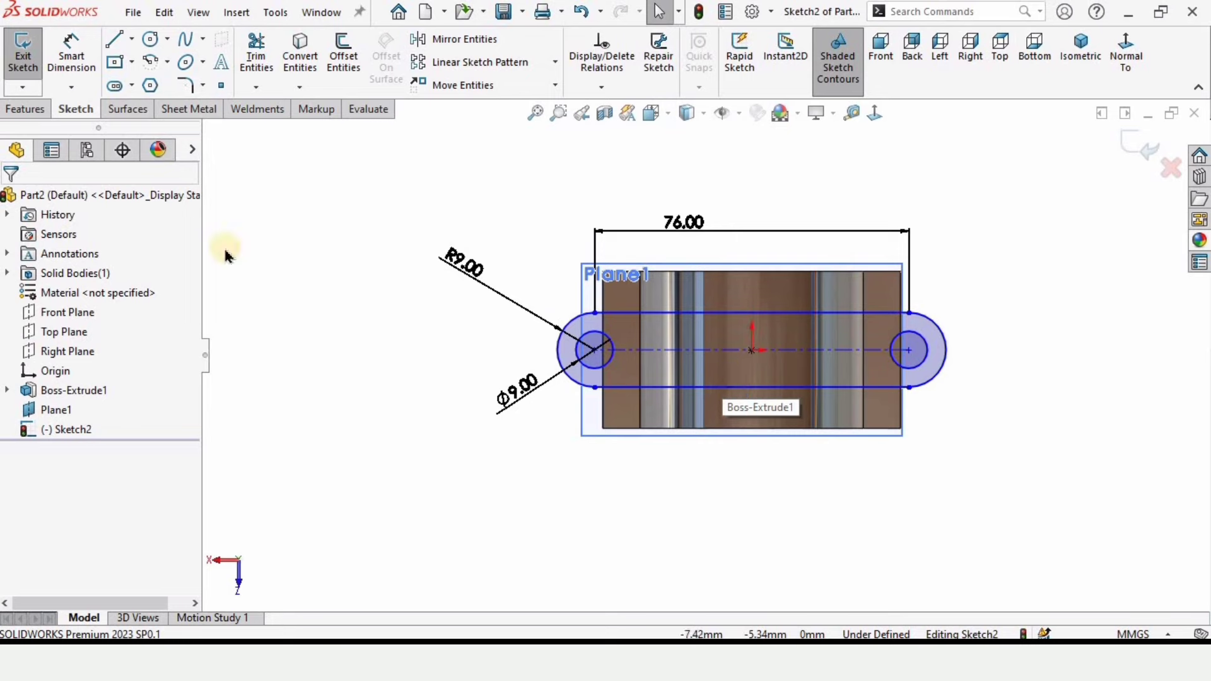
left_click(18, 111)
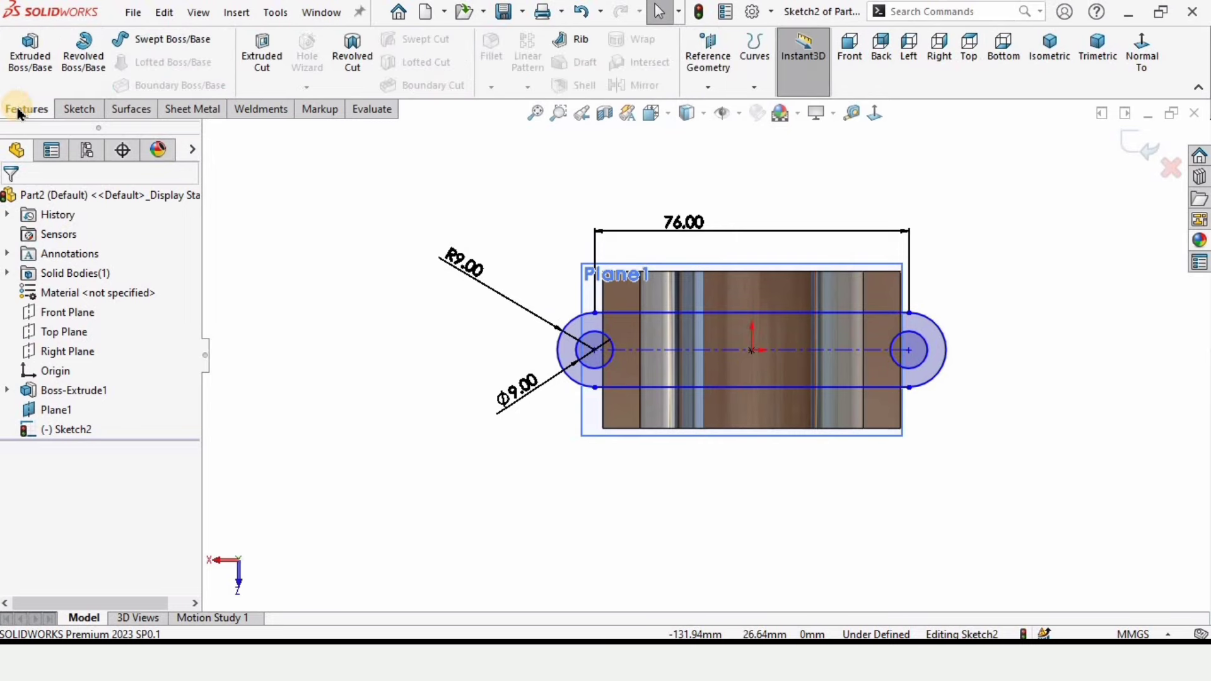
left_click(26, 50)
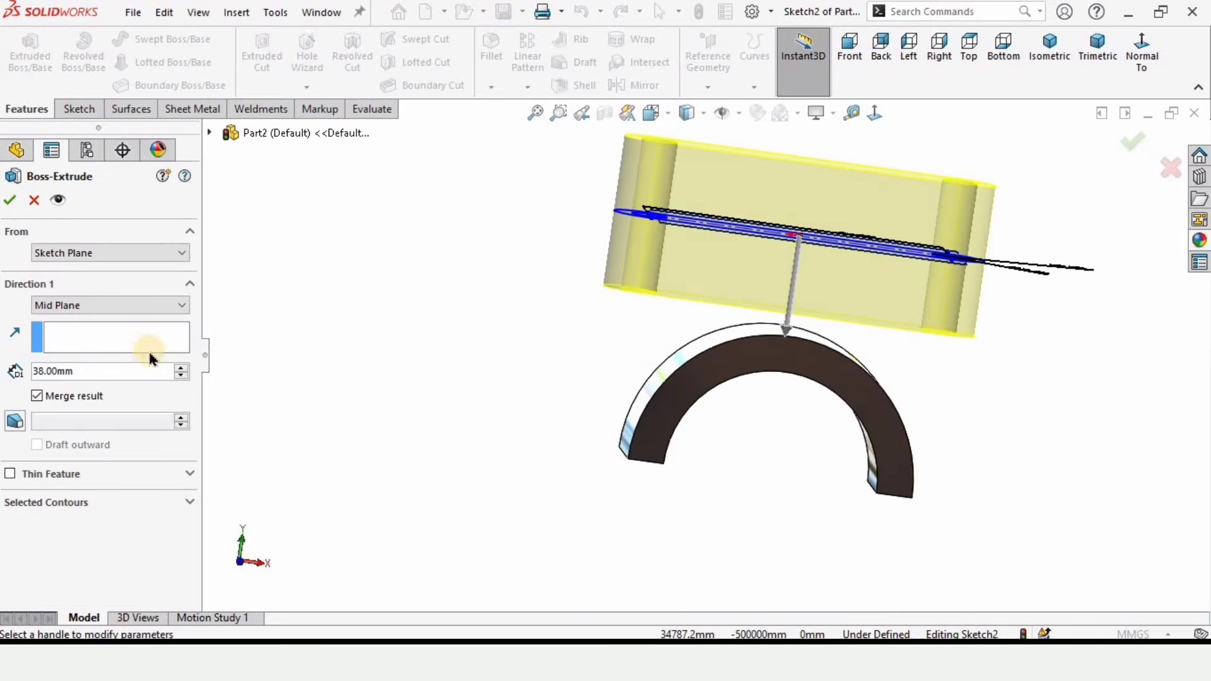
middle_click_drag(594, 474, 624, 479)
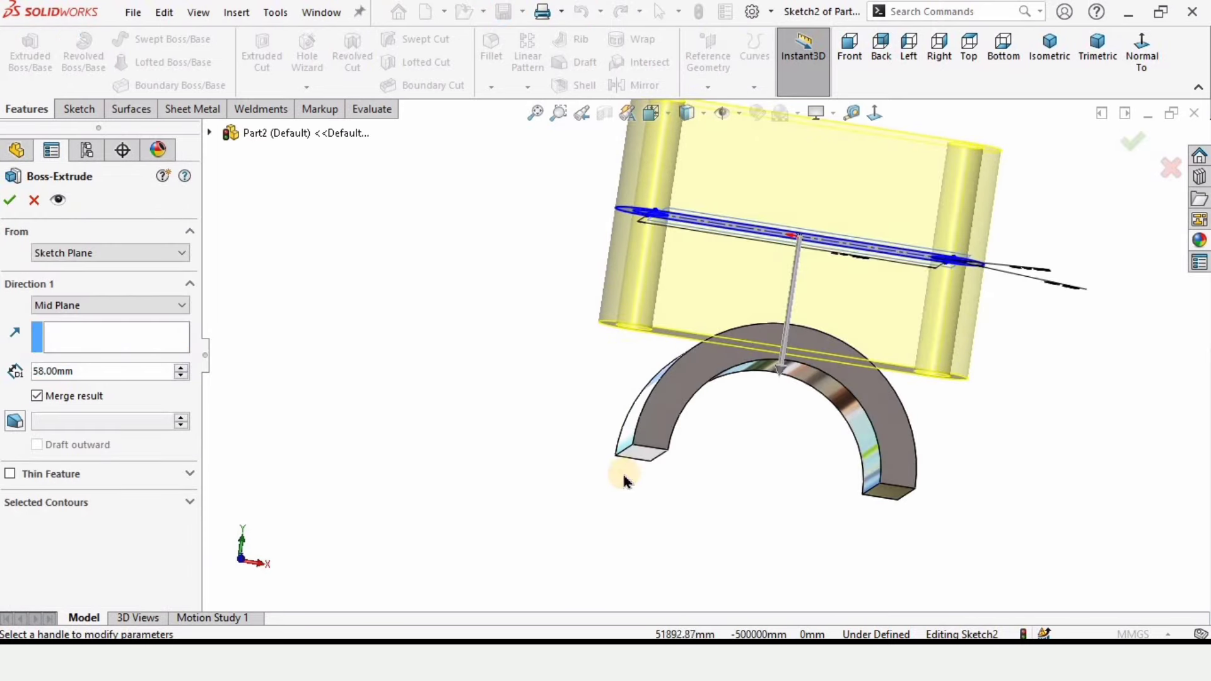
left_click(95, 307)
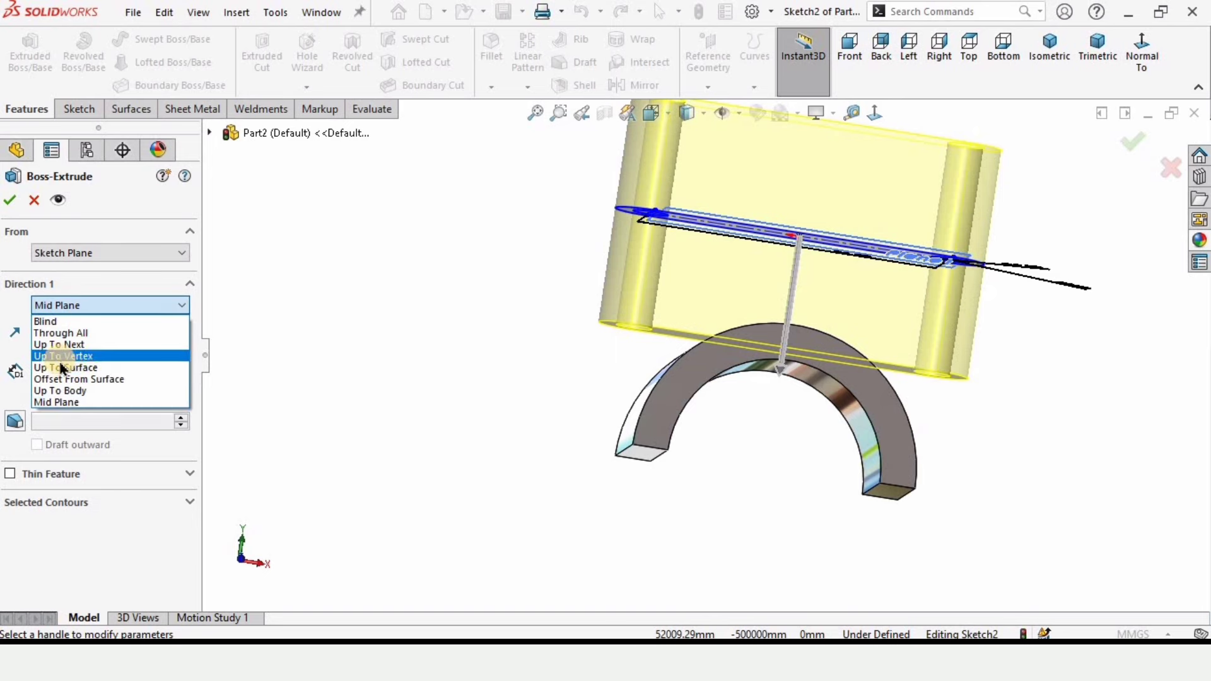
left_click(70, 368)
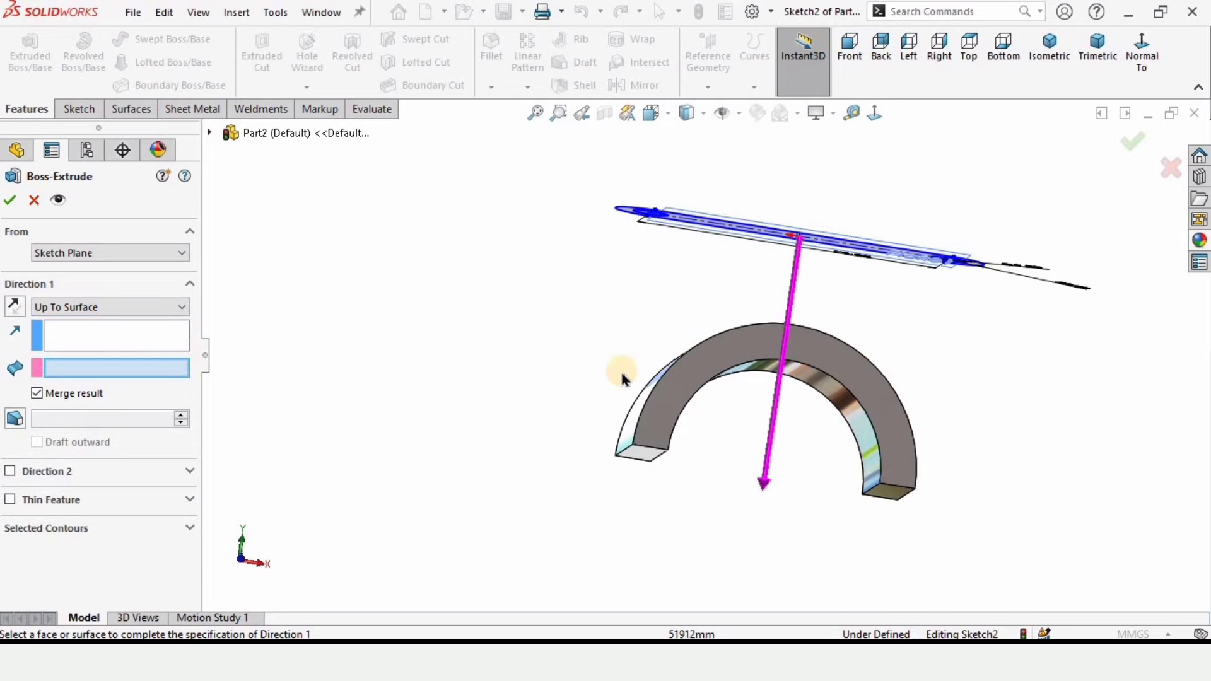
middle_click_drag(625, 435, 627, 276)
scroll(659, 399, "down", 5)
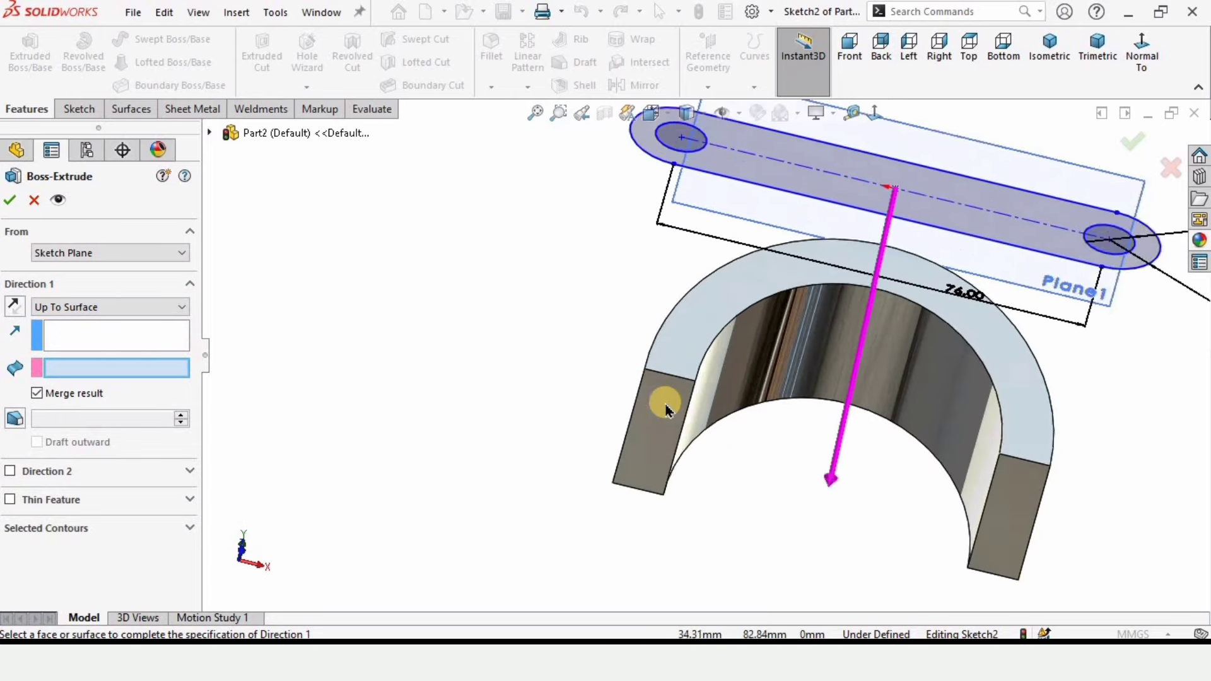
left_click(661, 419)
scroll(750, 397, "up", 4)
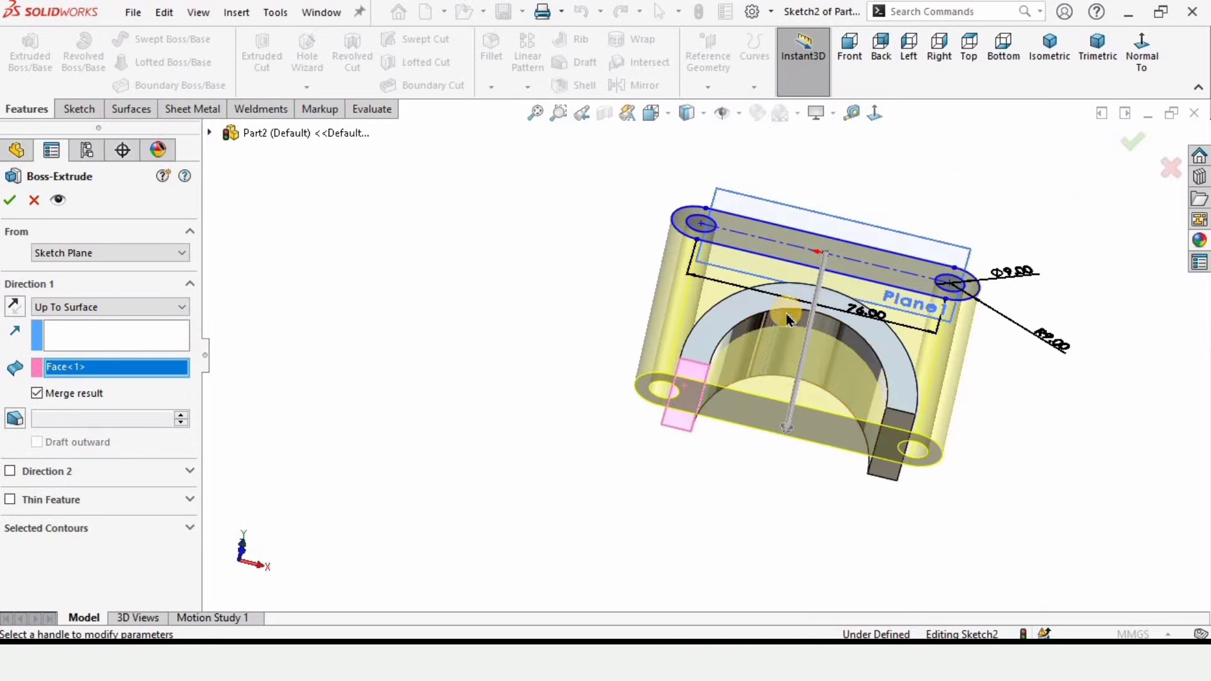
mouse_move(783, 392)
middle_mouse_down()
mouse_move(778, 438)
mouse_move(776, 406)
middle_mouse_up()
scroll(777, 411, "down", 2)
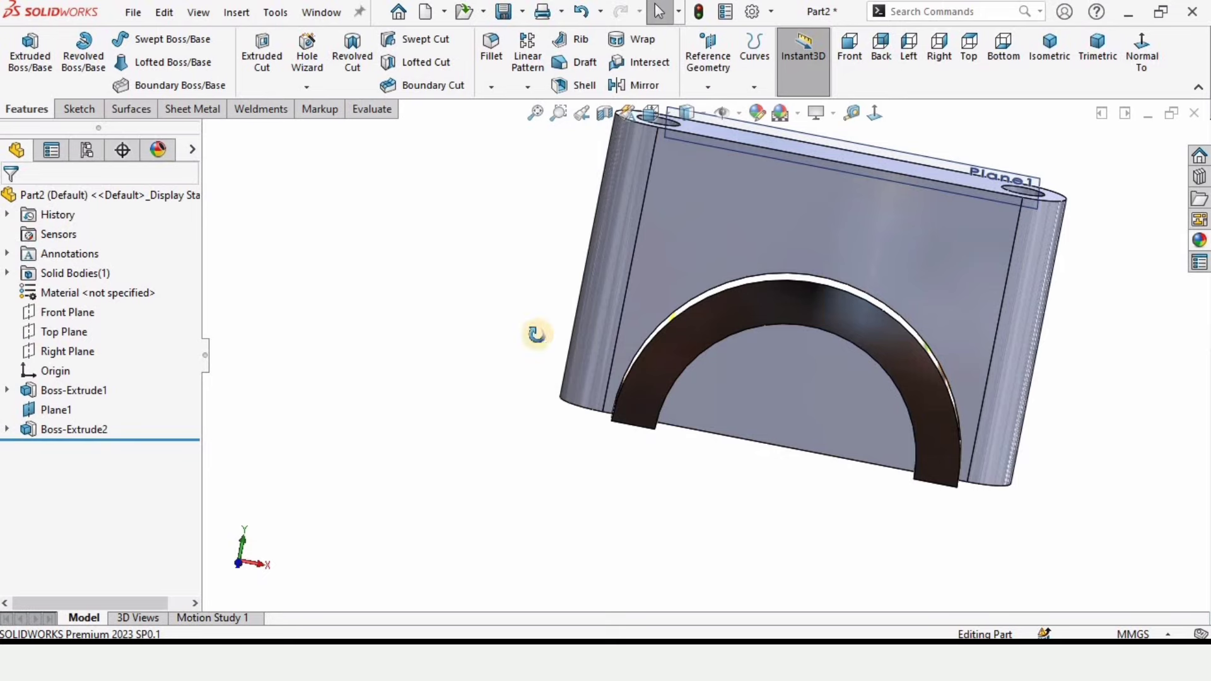
- Apply the chromium plate appearance to the extruded slot-shaped block
middle_click_drag(537, 334, 1133, 272)
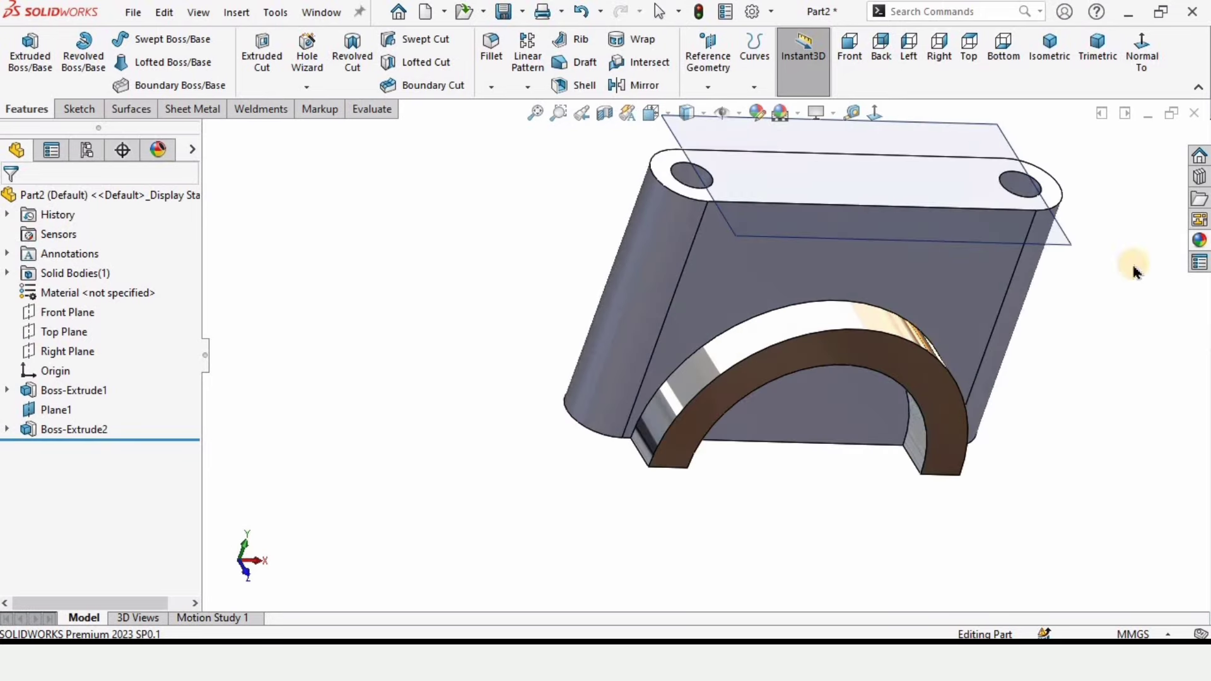
left_click(1200, 242)
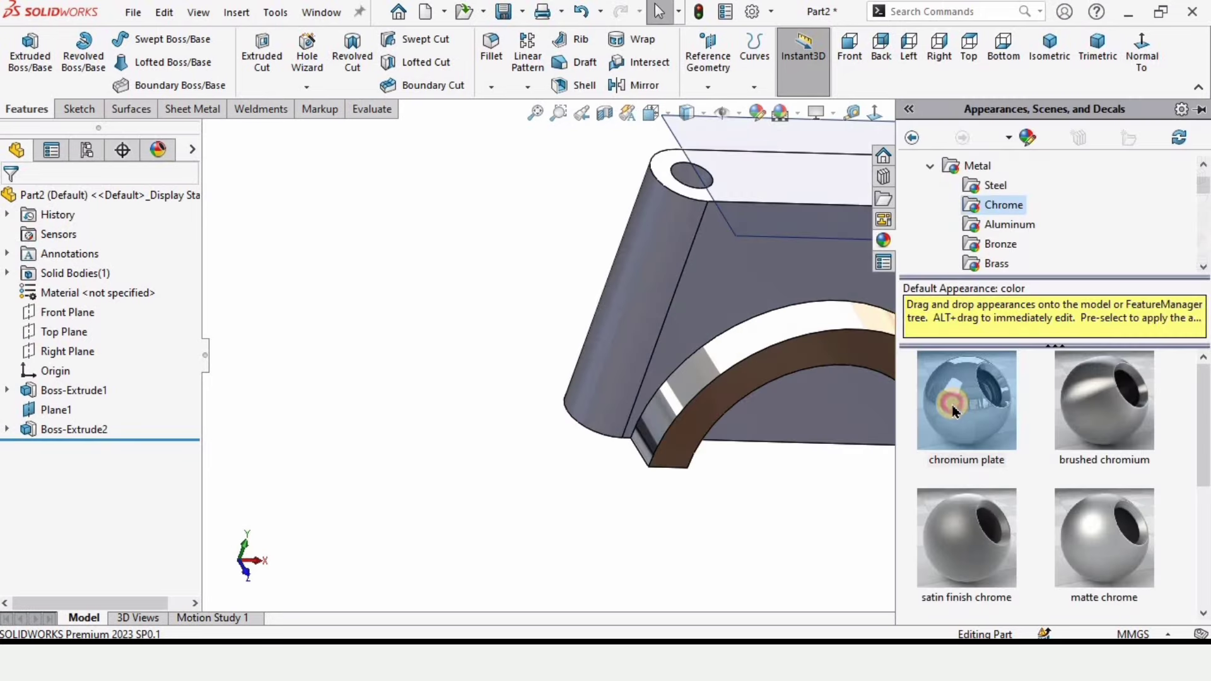
left_click_drag(965, 403, 822, 315)
middle_click_drag(822, 315, 584, 281)
scroll(738, 203, "up", 1)
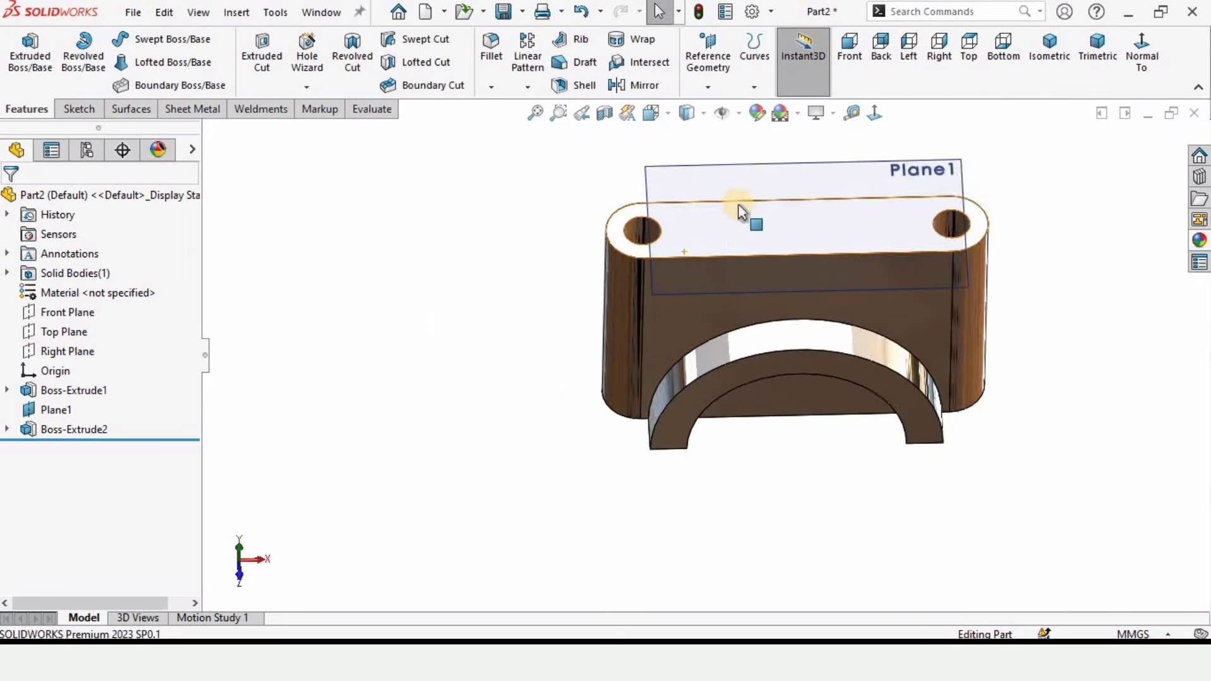
- Hide the offset plane above the block
scroll(737, 203, "down", 2)
left_click(668, 232)
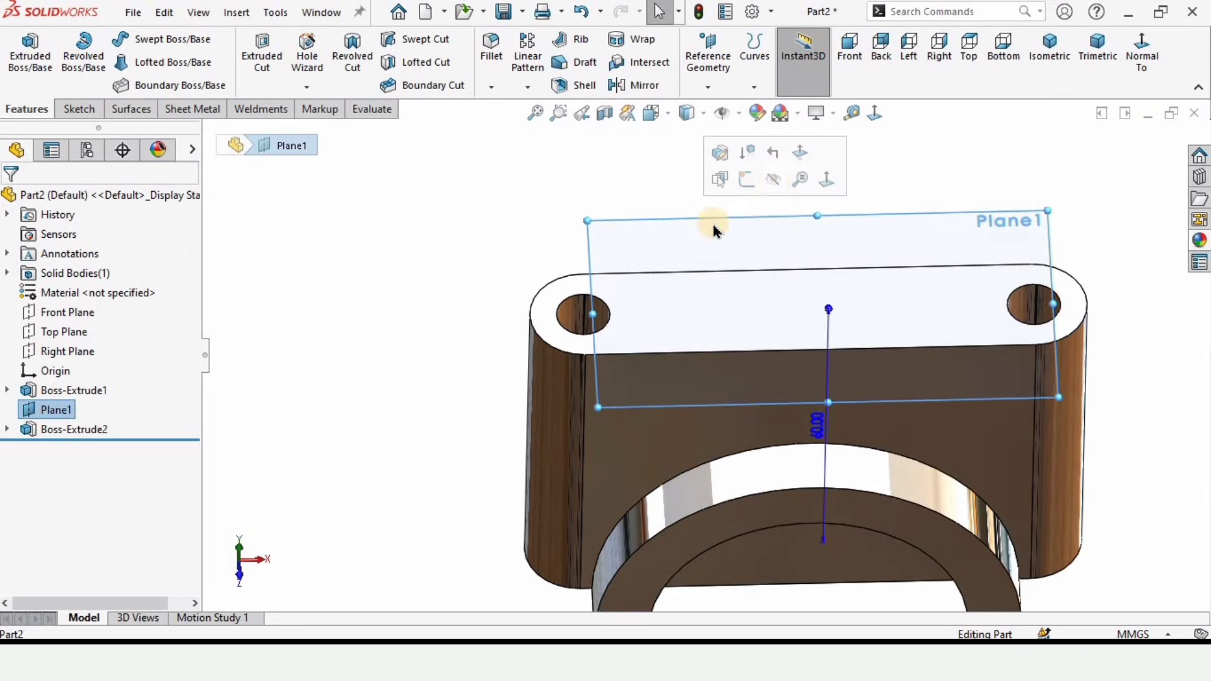
left_click(775, 183)
scroll(768, 478, "up", 2)
- Start a sketch on the block's semicircular face inside the half-ring opening, viewed from the front
mouse_move(753, 462)
middle_mouse_down()
mouse_move(759, 305)
mouse_move(763, 469)
middle_mouse_up()
scroll(764, 472, "down", 3)
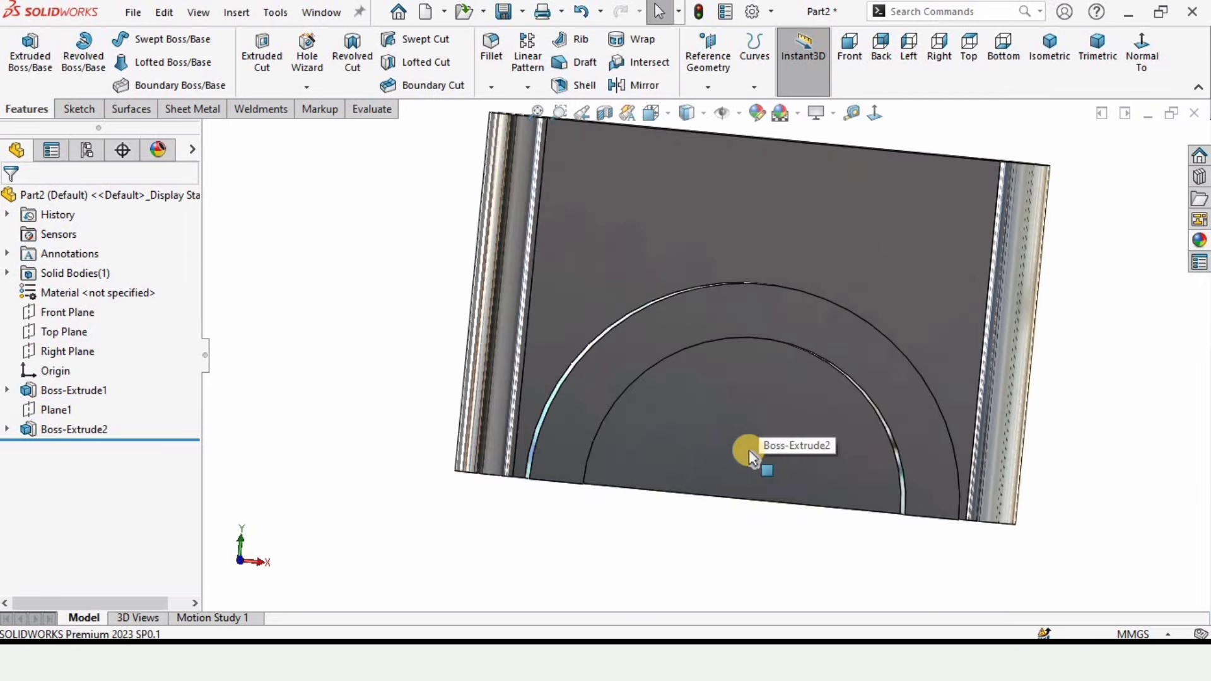
left_click(722, 406)
left_click(791, 355)
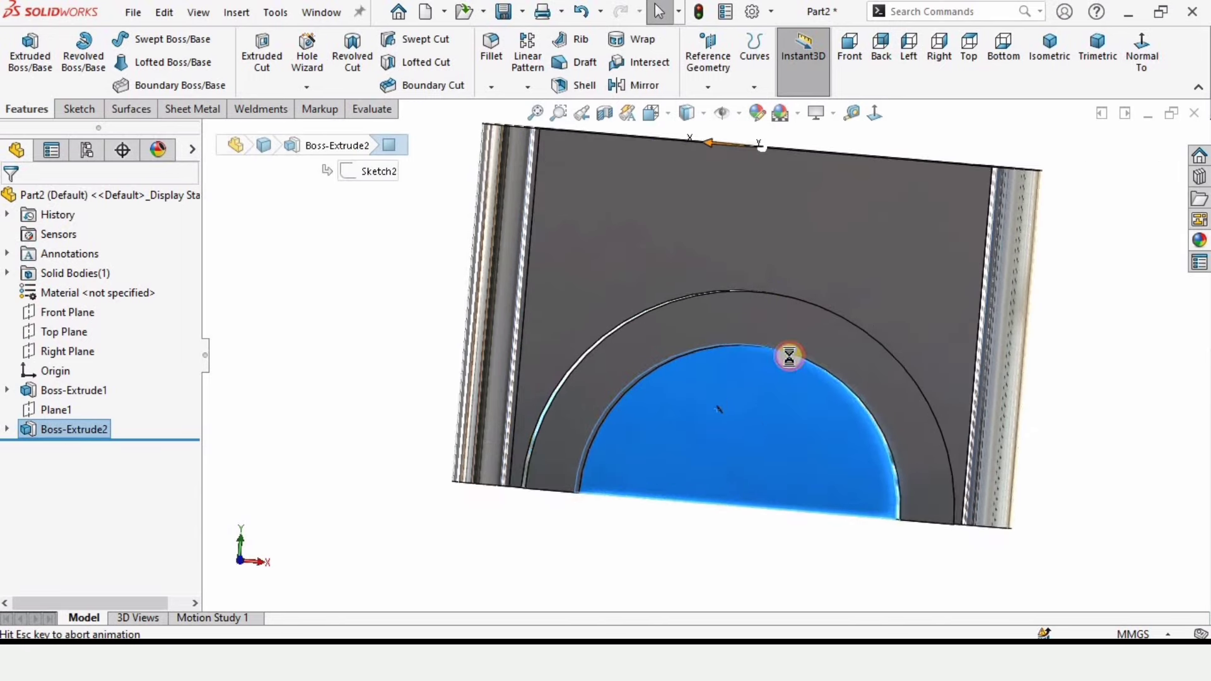
left_click(392, 458)
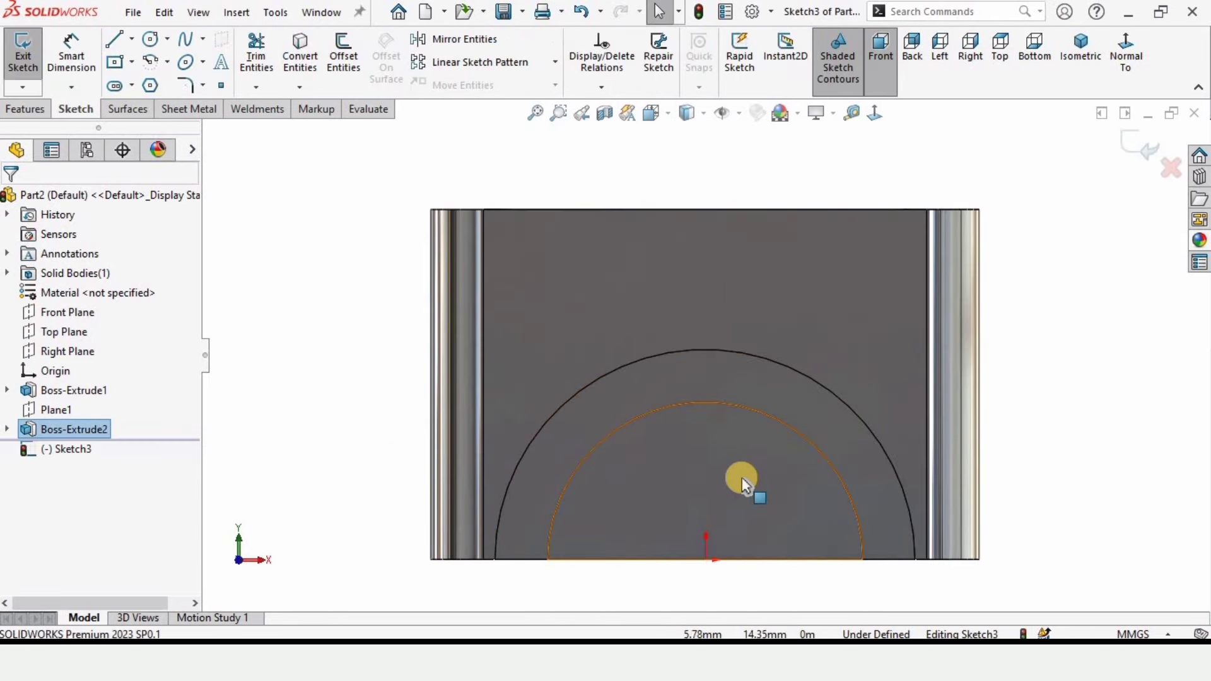
scroll(740, 483, "down", 1)
scroll(588, 566, "up", 1)
scroll(588, 567, "down", 1)
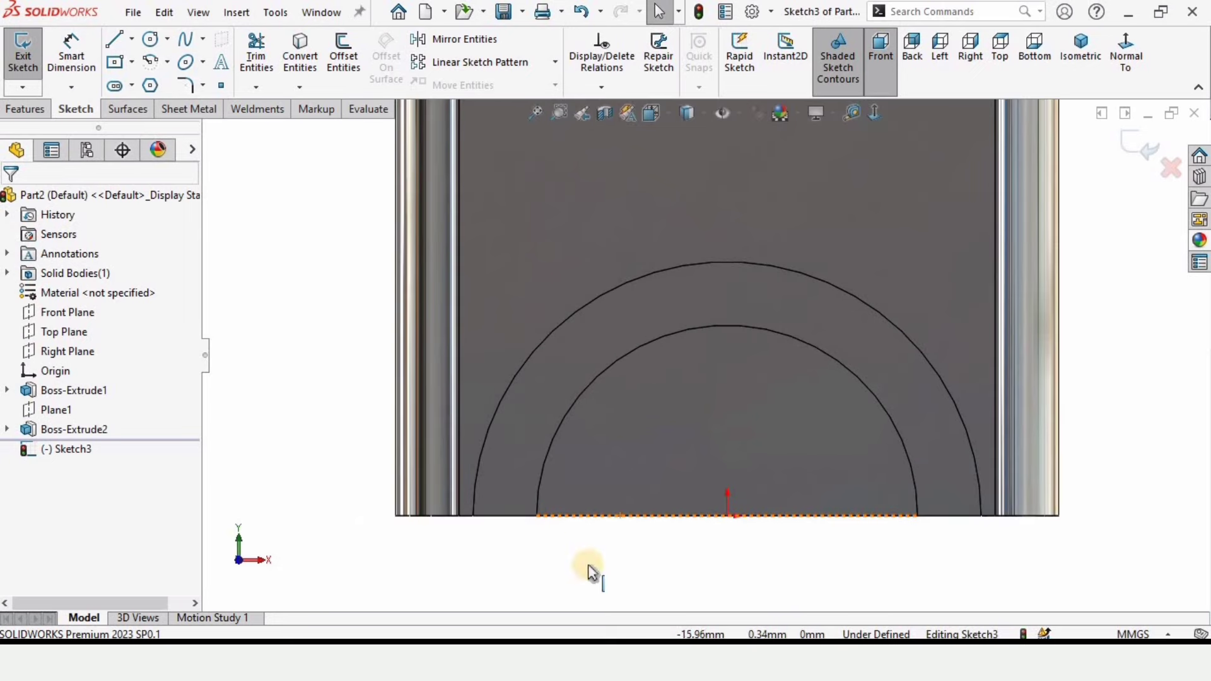
- Sketch a three-point arc along the half-ring's inner edge and close it with a straight line across its ends
left_click(168, 63)
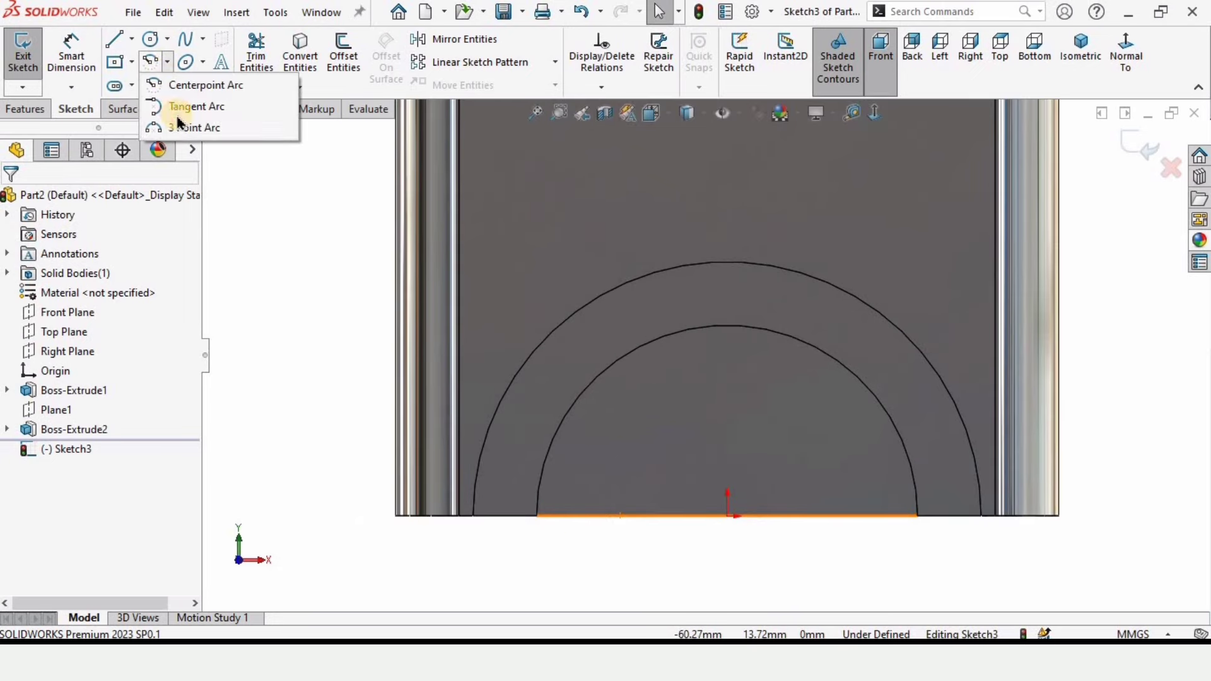
left_click(183, 127)
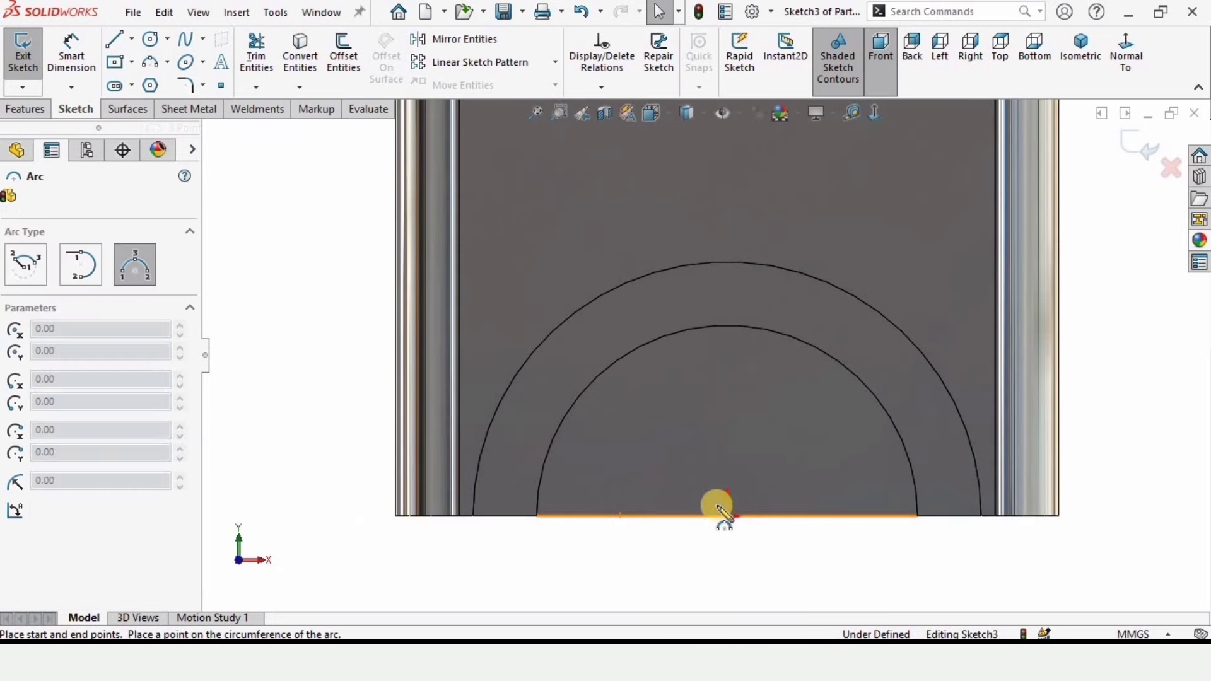
left_click(536, 516)
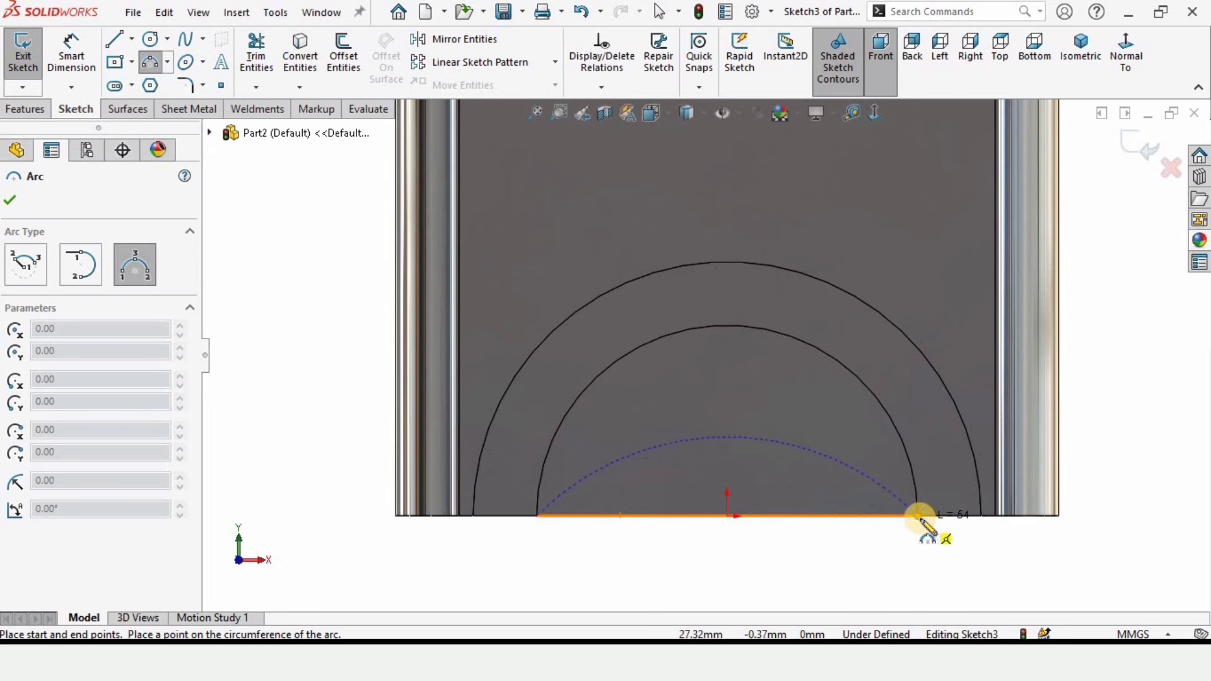
left_click(741, 325)
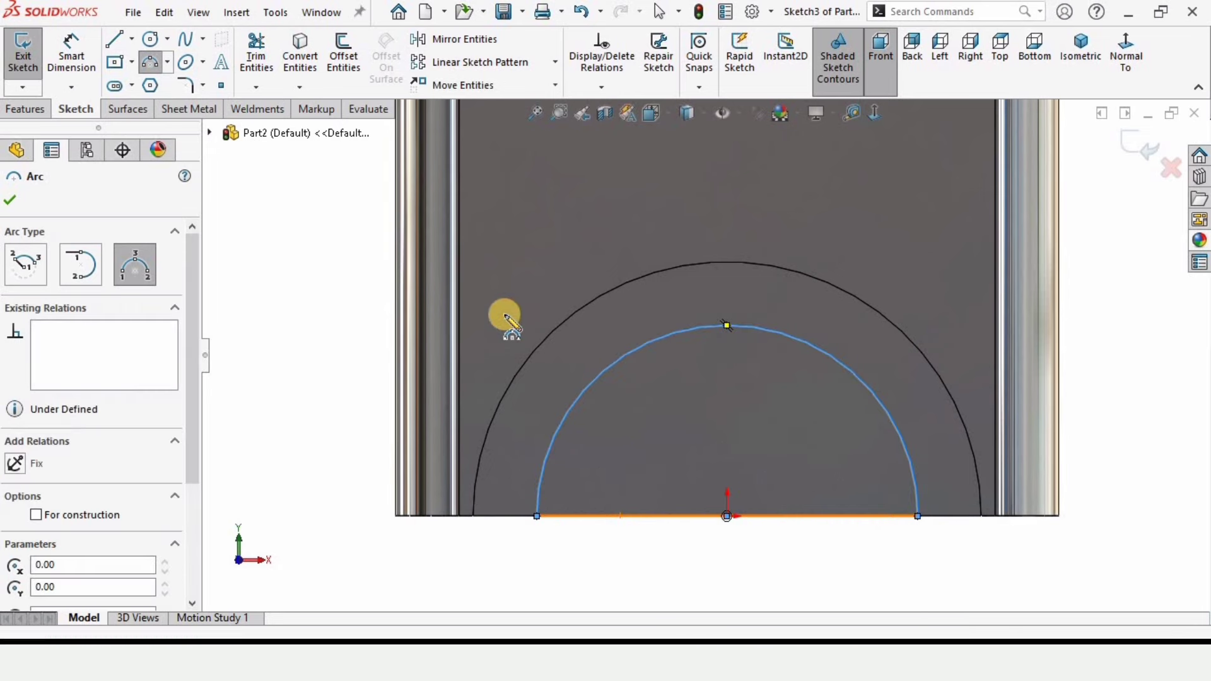
left_click(536, 516)
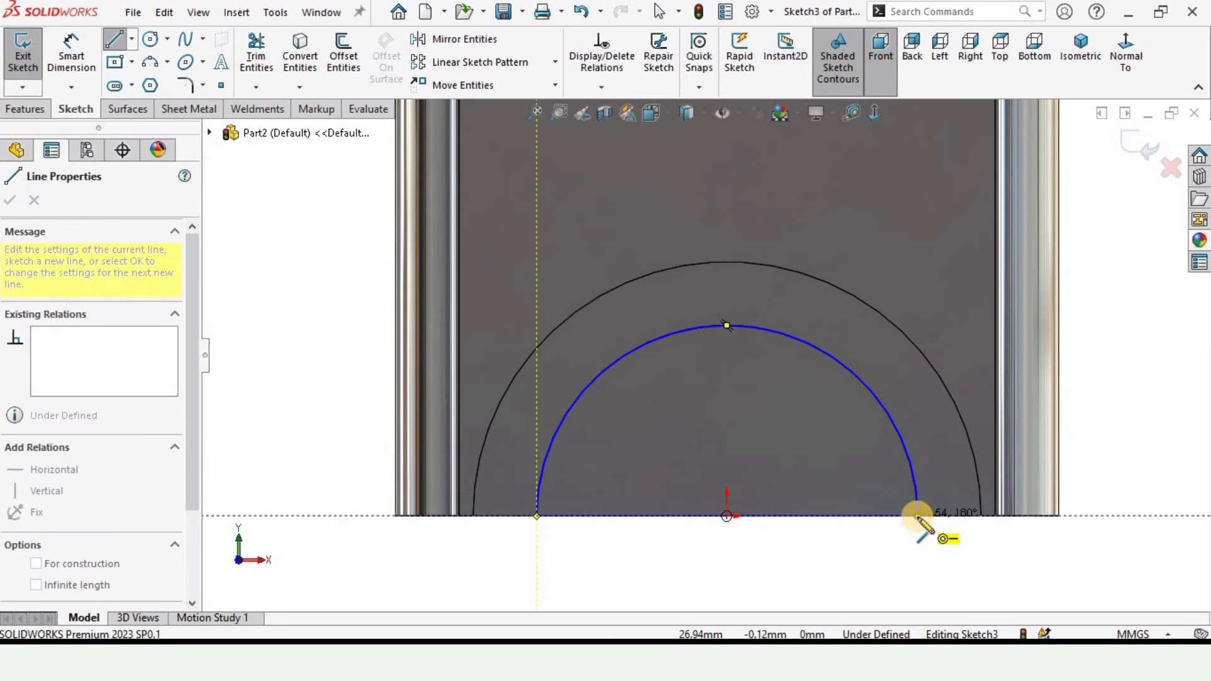
left_click(918, 516)
key("Escape")
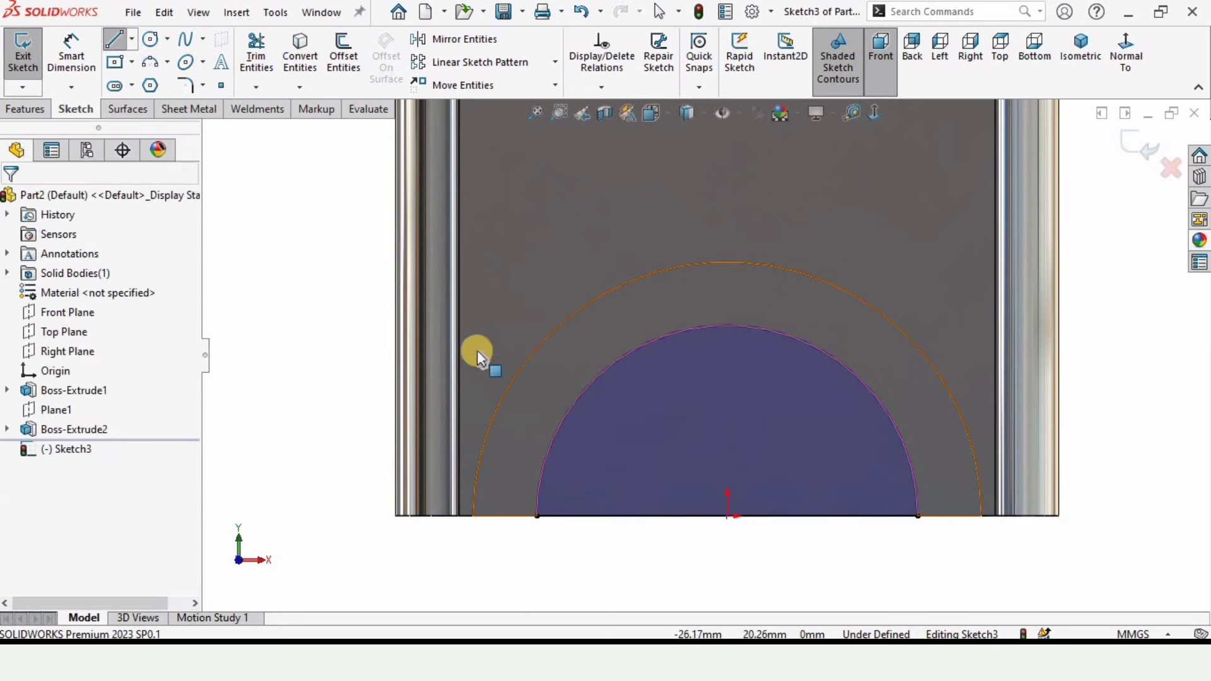
- Cut the semicircular profile from the block using Extruded Cut with the Through All end condition
left_click(26, 110)
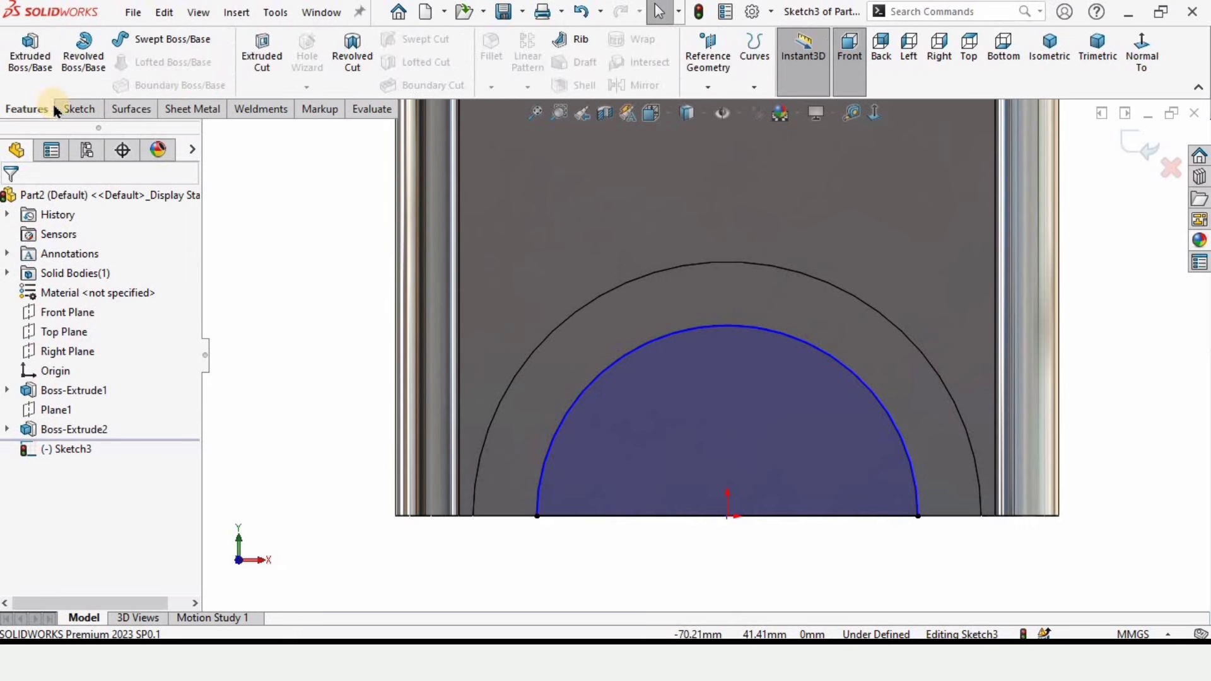
left_click(258, 62)
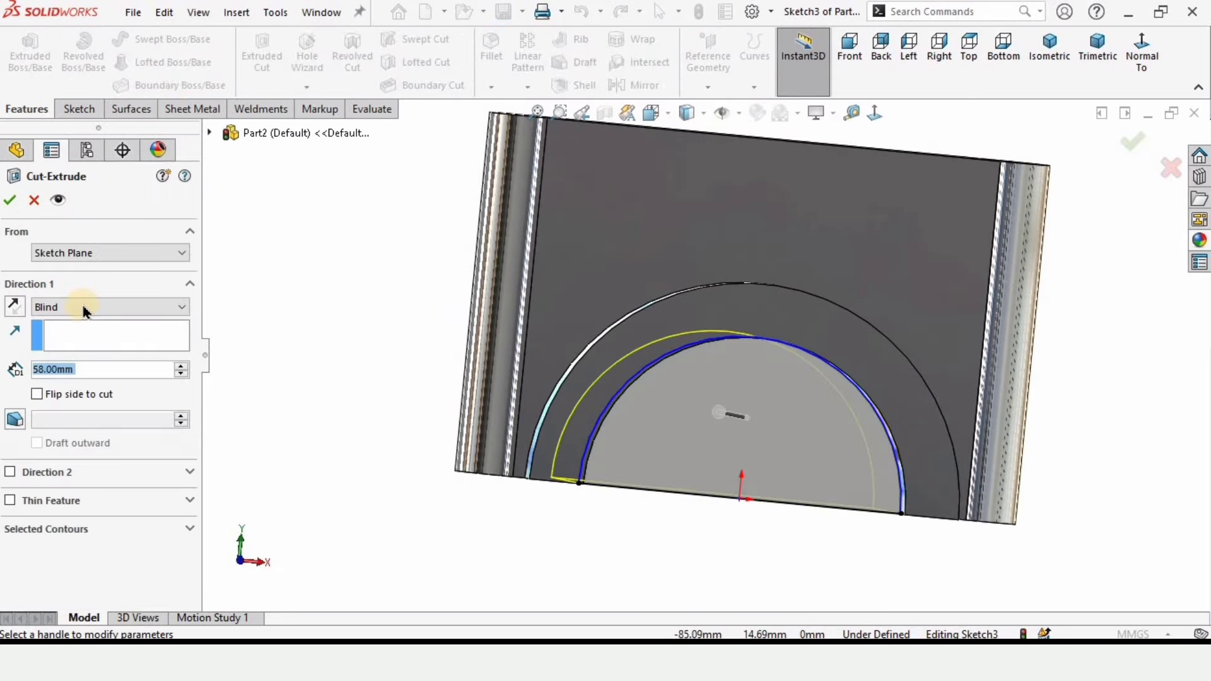
left_click(82, 306)
left_click(69, 322)
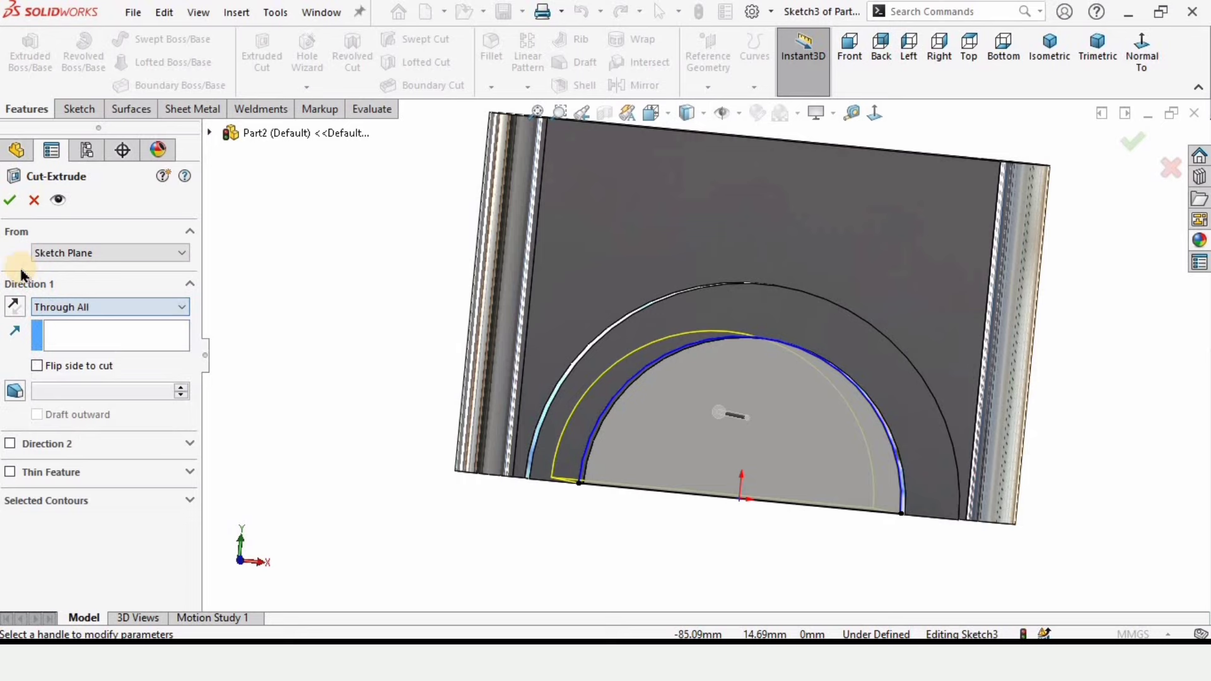
left_click(9, 201)
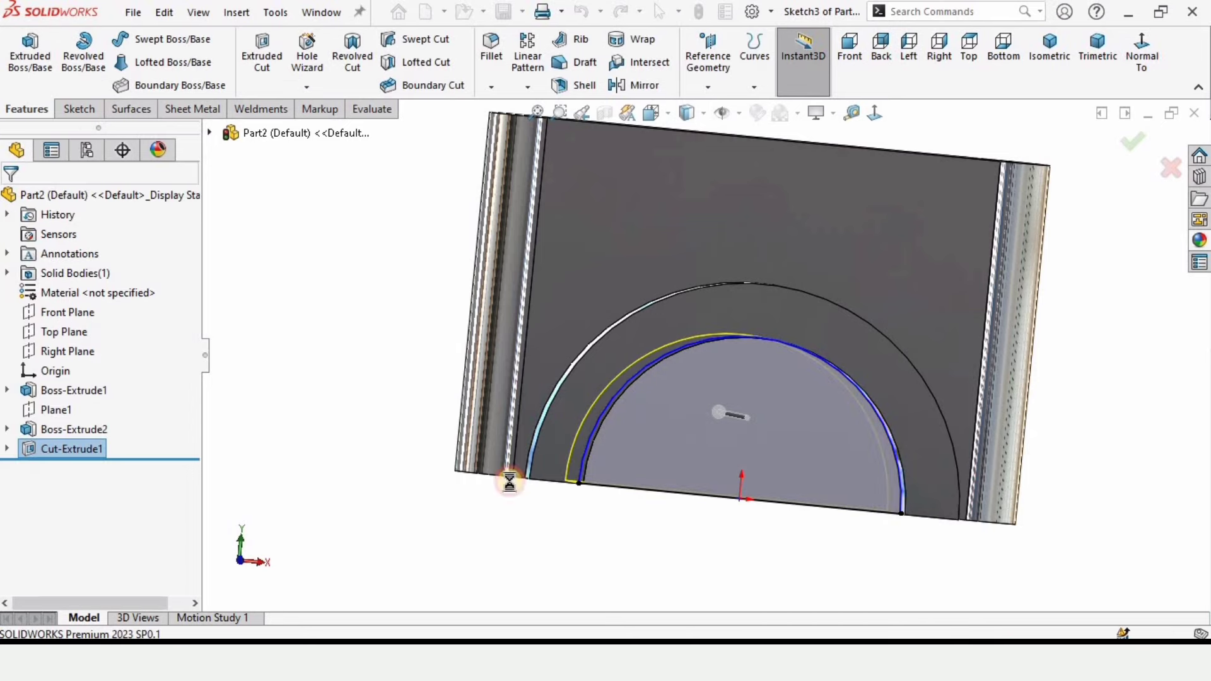
mouse_move(625, 416)
middle_mouse_down()
mouse_move(603, 416)
mouse_move(628, 422)
middle_mouse_up()
- Delete the semicircular extruded cut and its leftover arc-and-line sketch
left_click(67, 449)
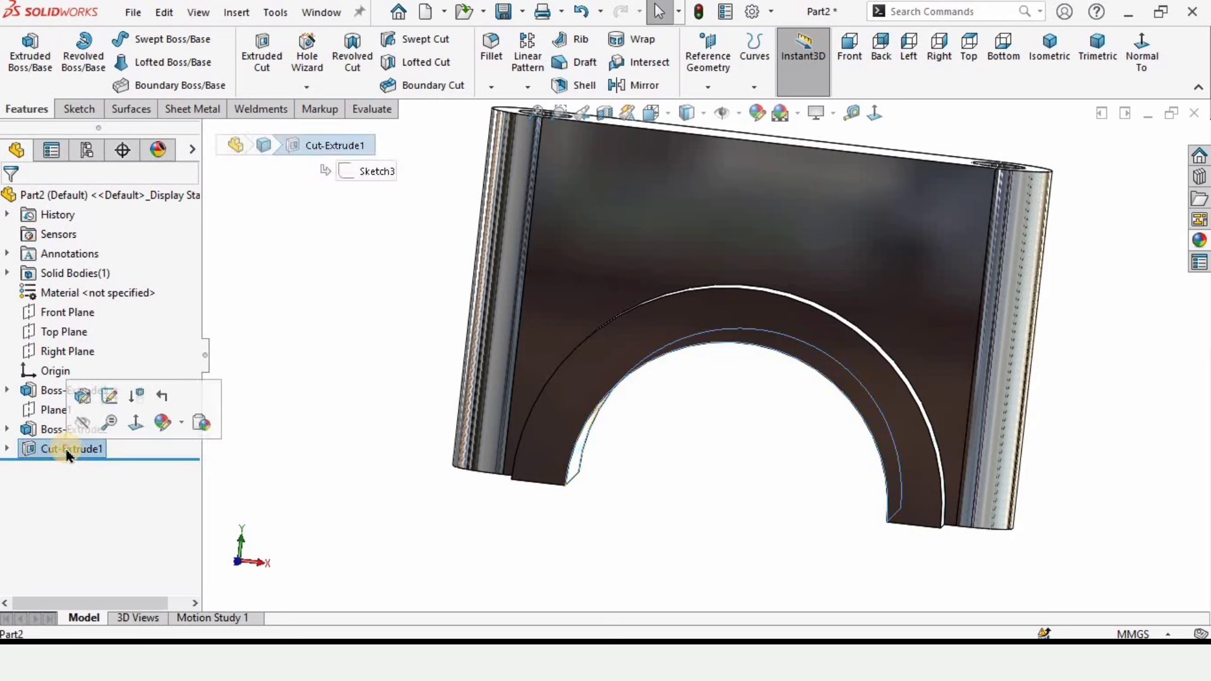
right_click(68, 450)
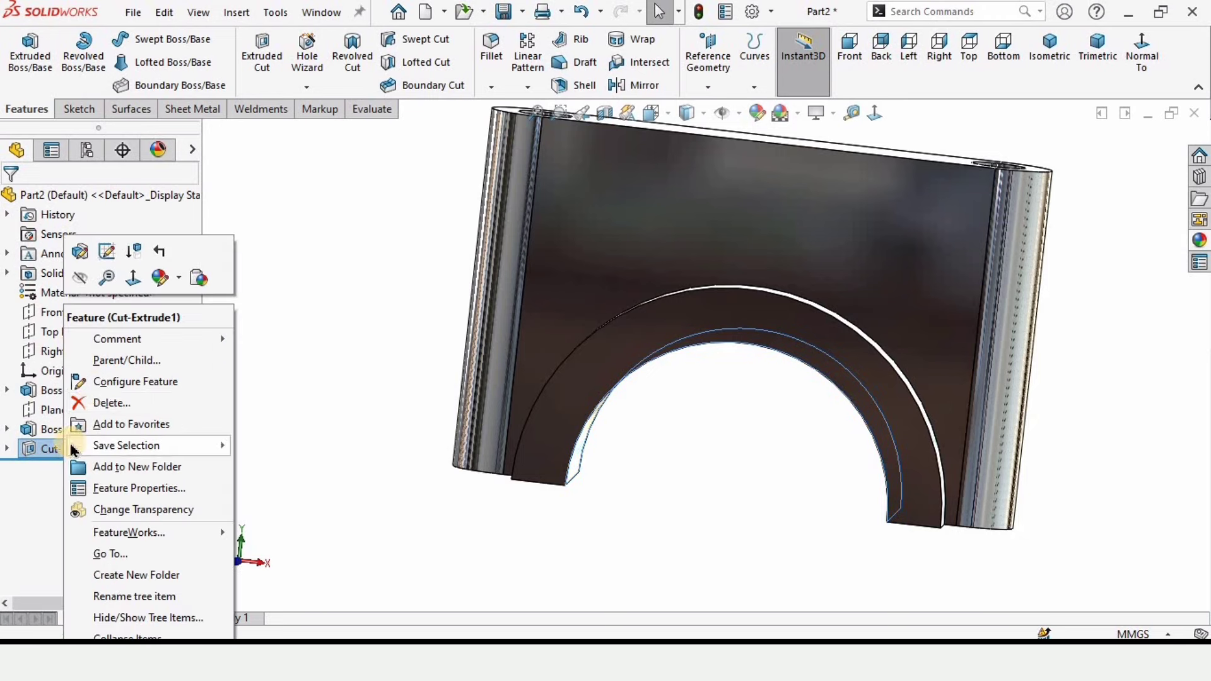
left_click(111, 404)
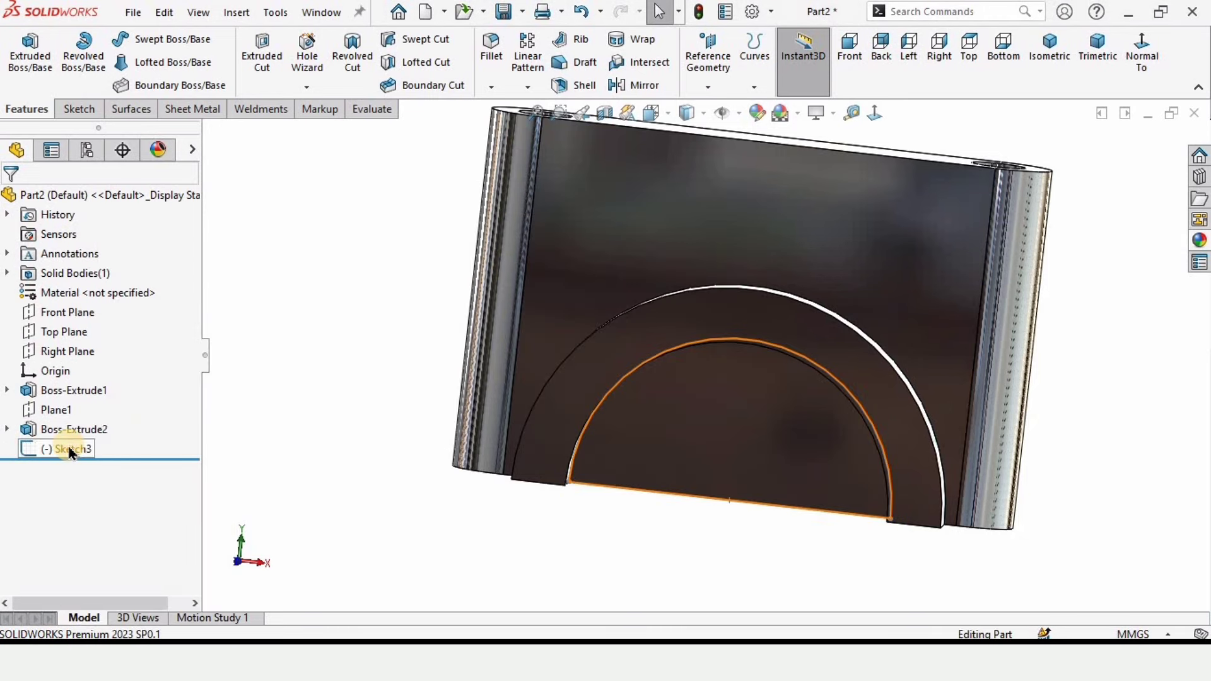
left_click(63, 449)
right_click(63, 449)
left_click(117, 424)
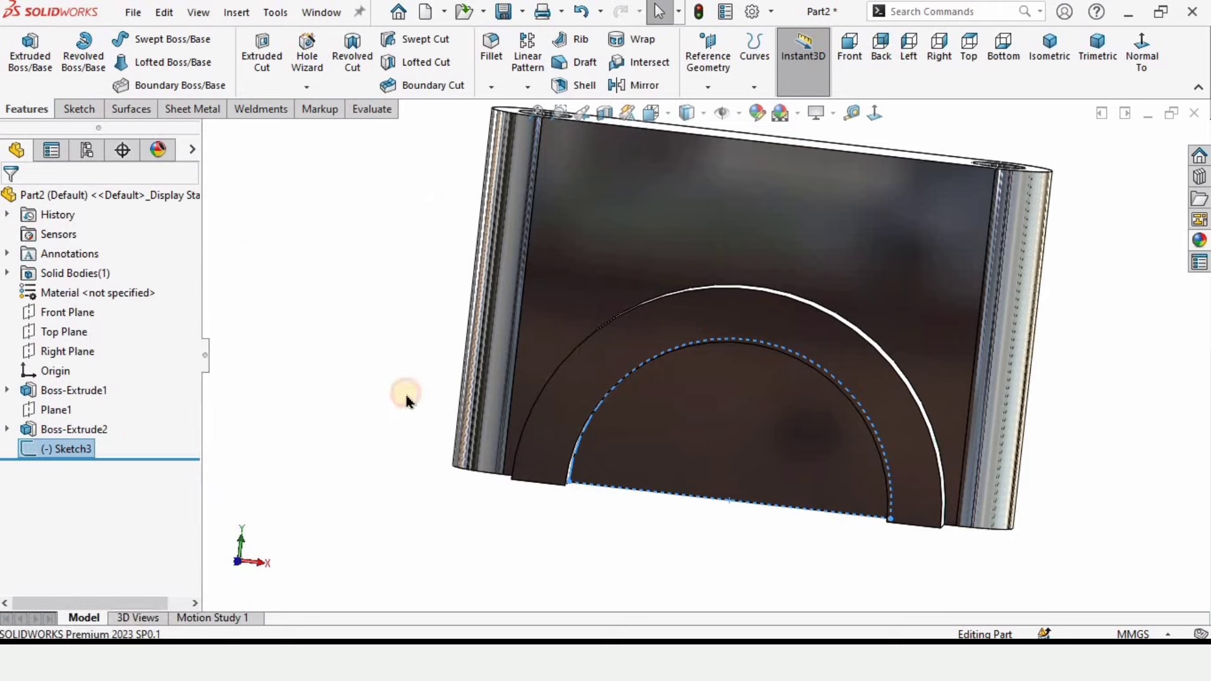
left_click(715, 240)
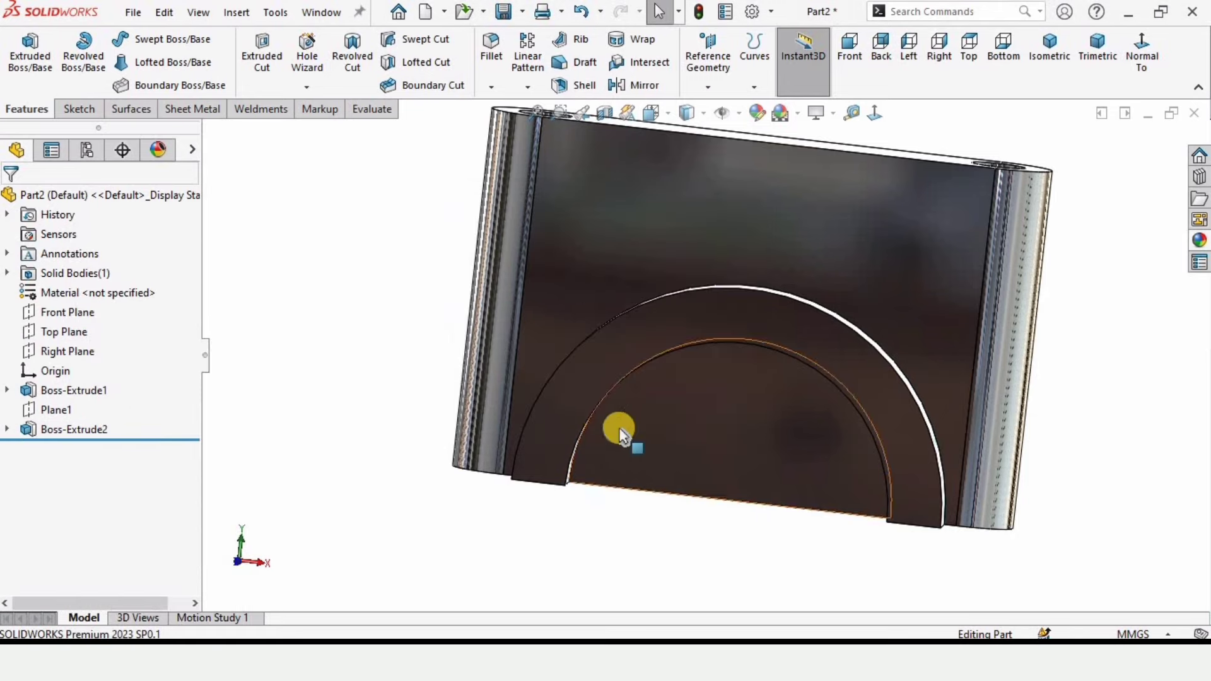
- Start a sketch on the block's semicircular face inside the half-ring and convert the face's edges into sketch entities
mouse_move(621, 427)
middle_mouse_down()
mouse_move(613, 447)
mouse_move(777, 452)
middle_mouse_up()
left_click(776, 451)
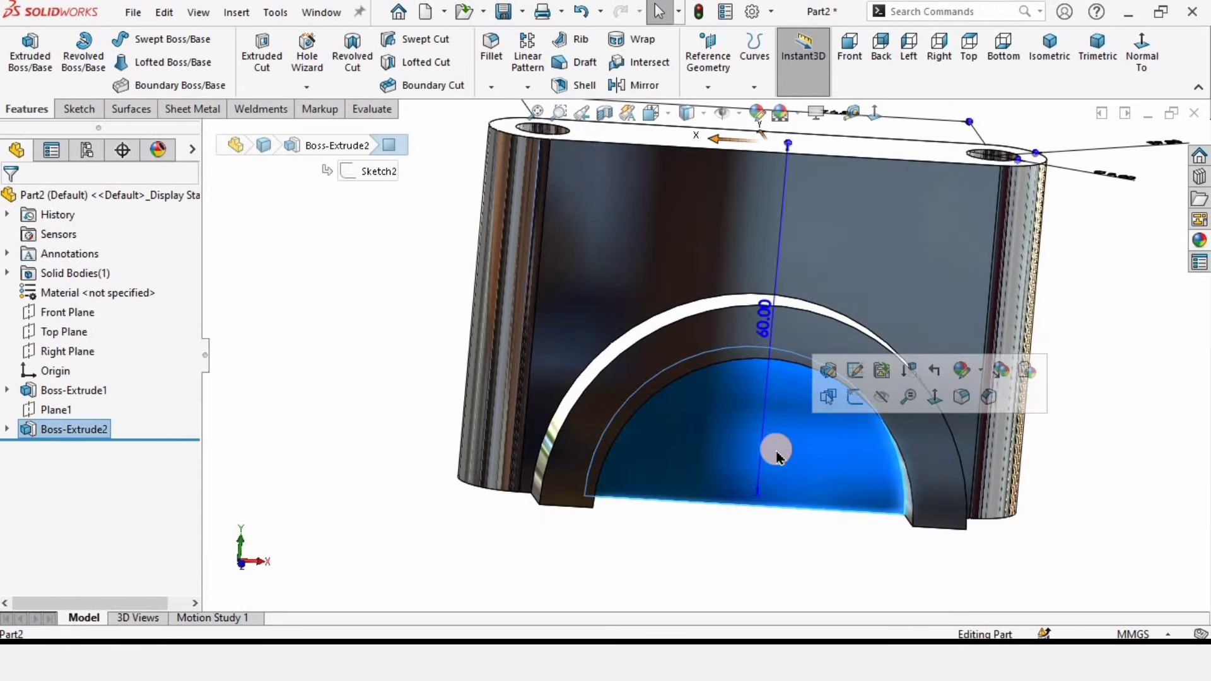
left_click(850, 396)
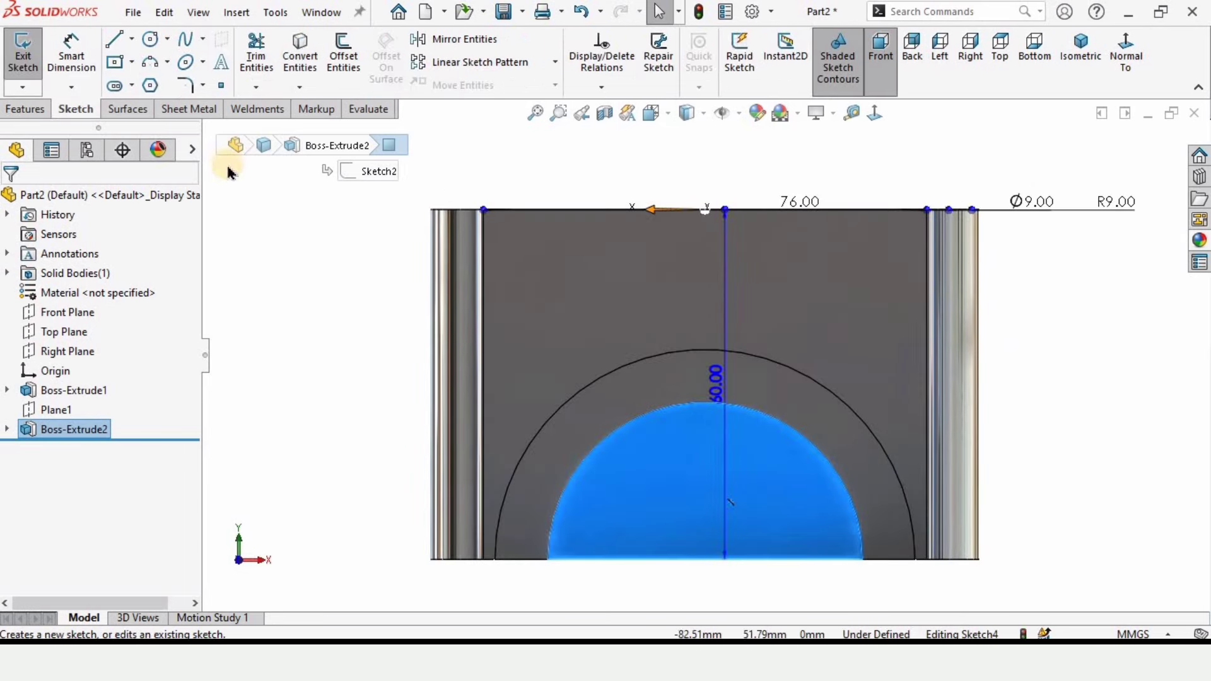
scroll(694, 490, "down", 2)
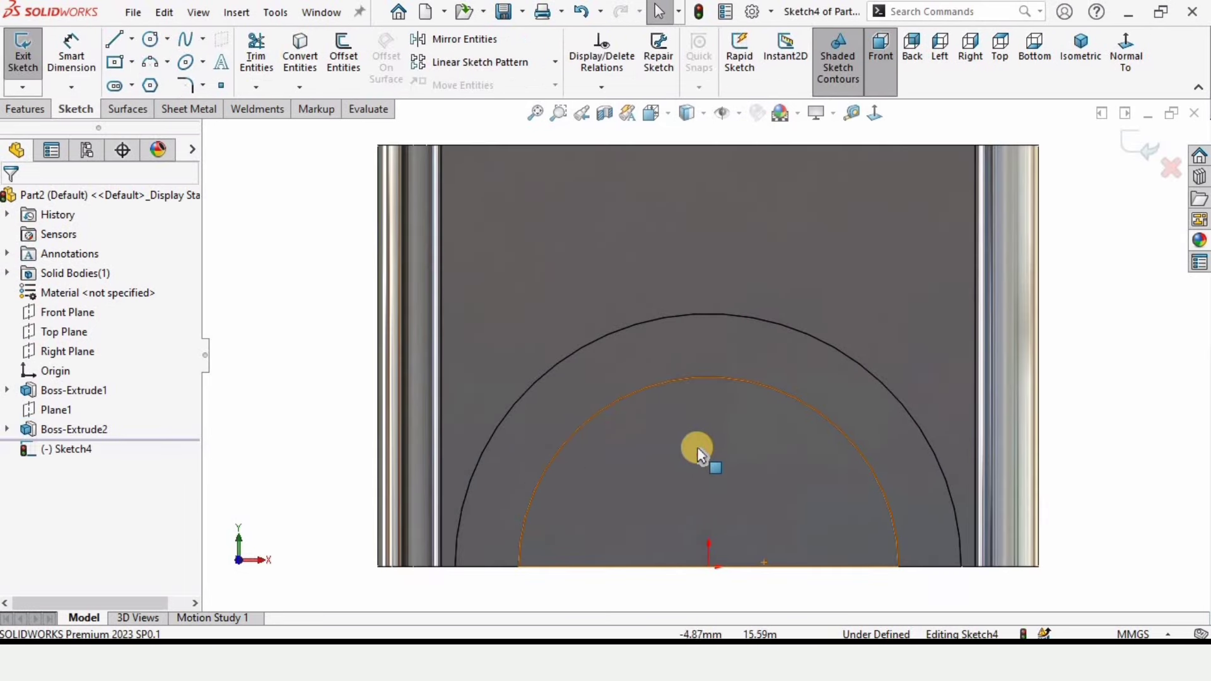
left_click(299, 53)
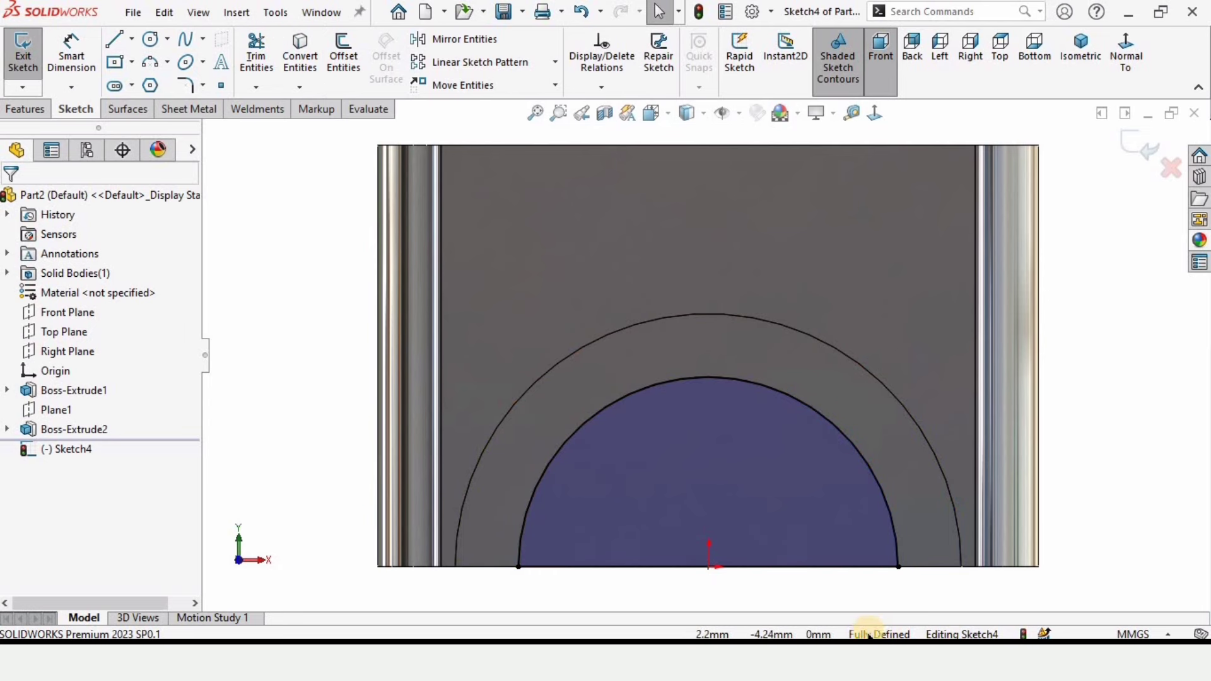
- Cut the converted semicircular profile Through All to open the block behind the half-ring
left_click(25, 109)
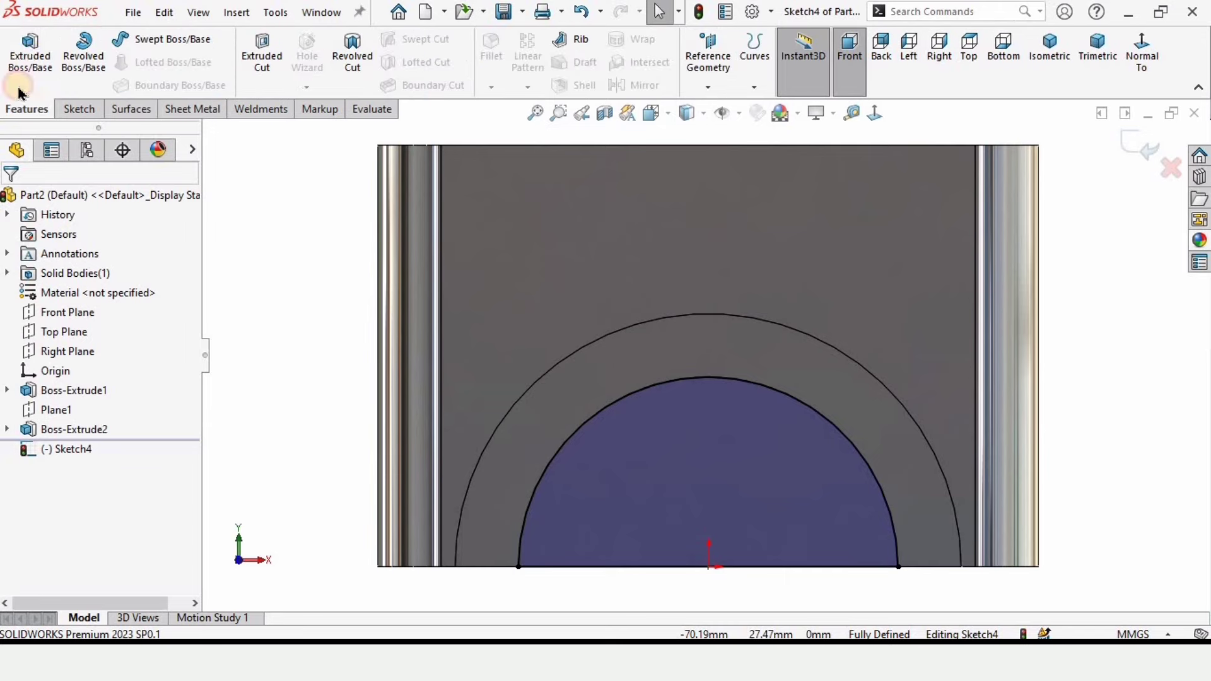
left_click(248, 44)
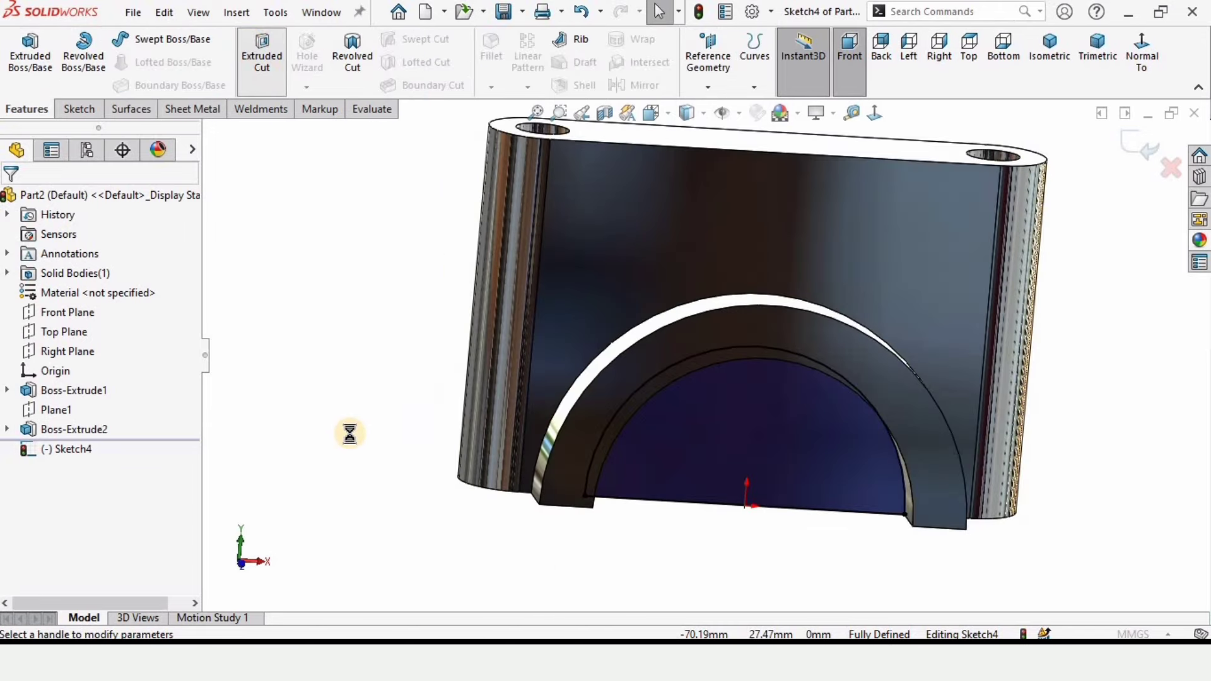
left_click(96, 308)
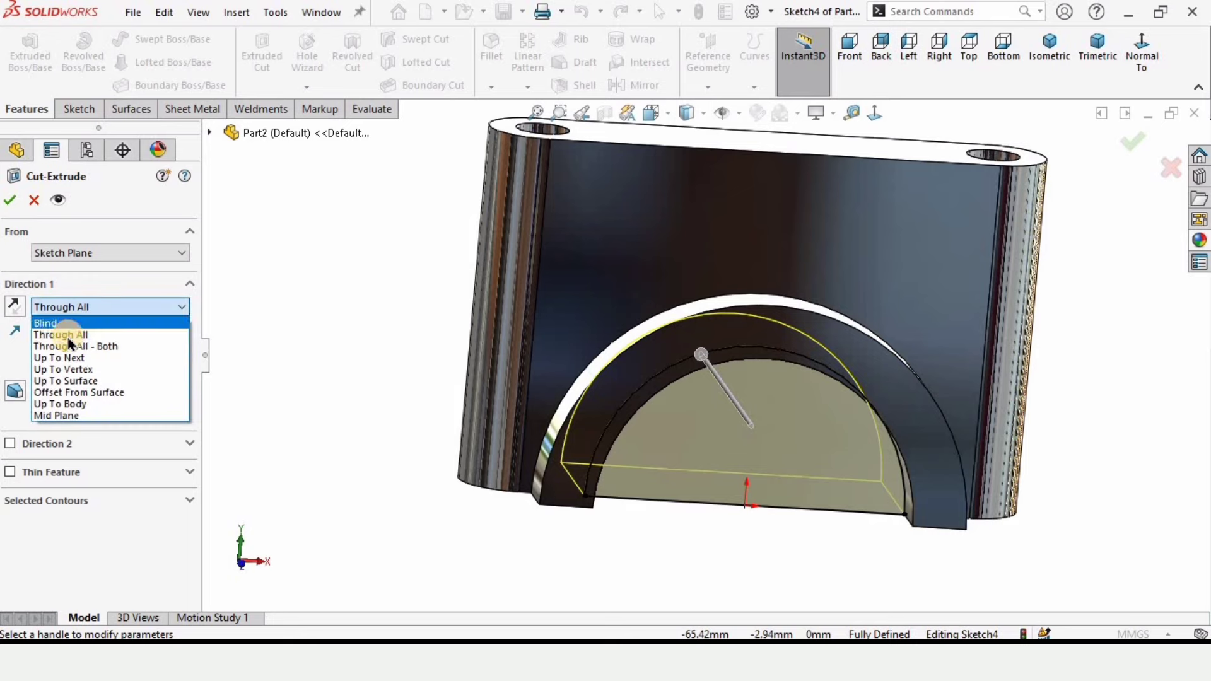
left_click(21, 282)
left_click(11, 200)
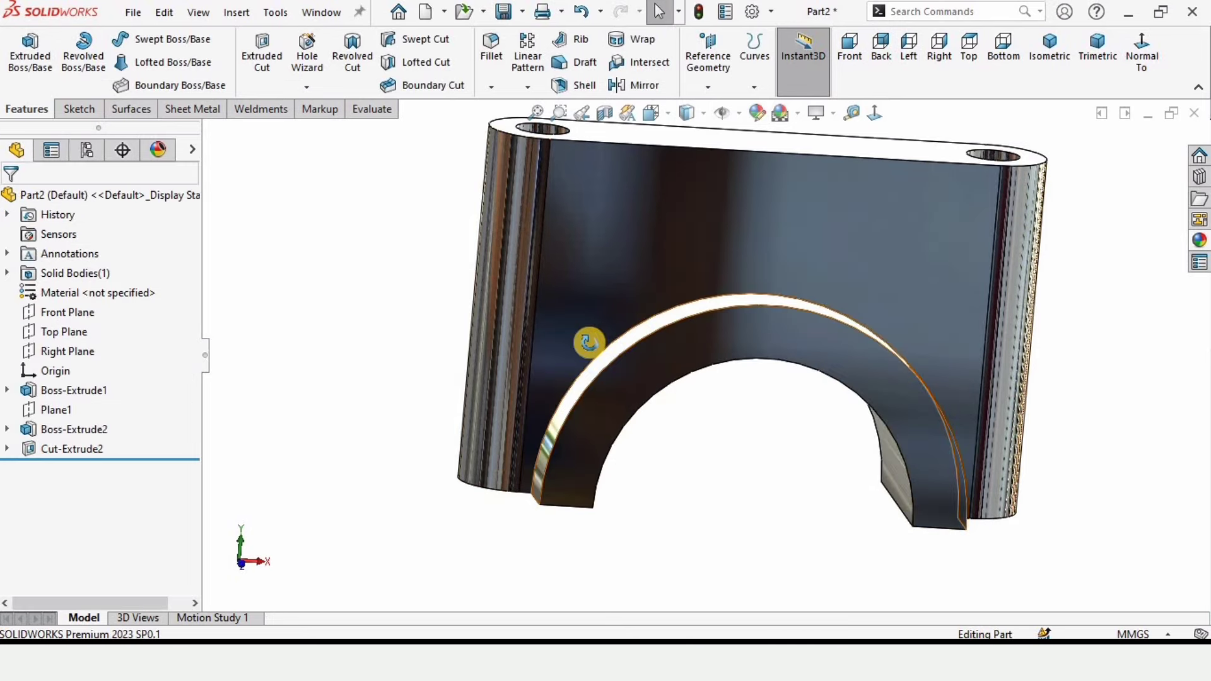
middle_click_drag(584, 343, 686, 251)
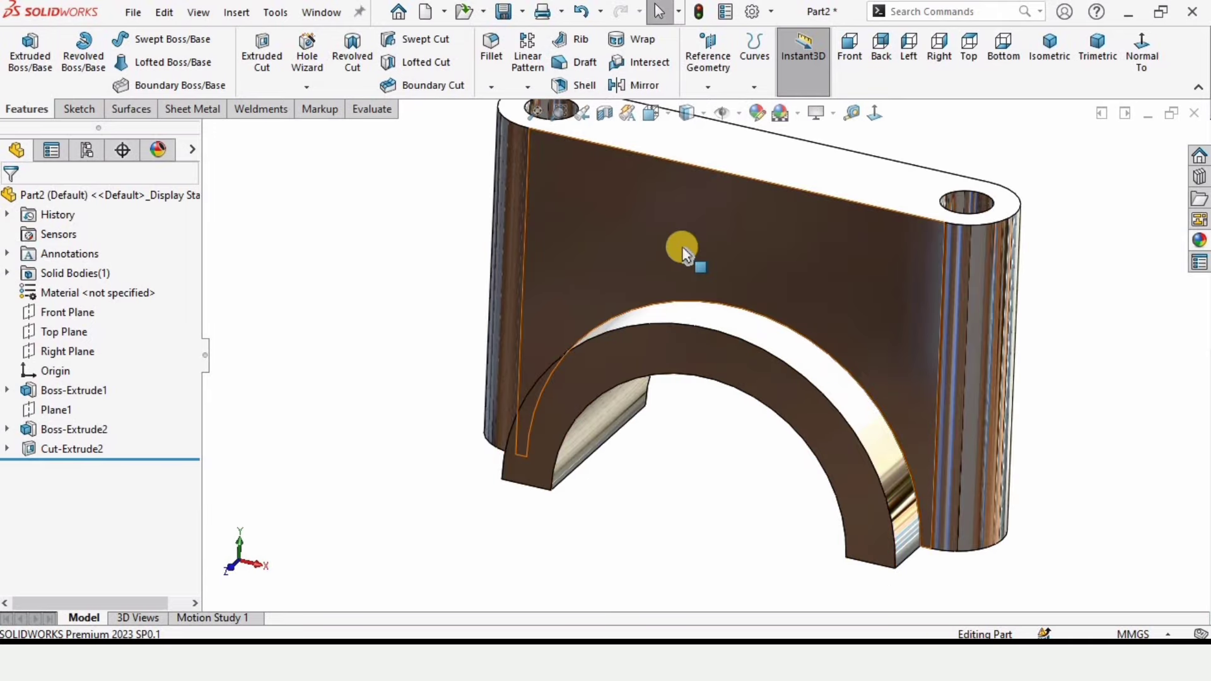
- On the Front Plane, sketch a diagonal line across the block's upper-left corner, ending about 23 mm down its outer side
left_click(68, 315)
left_click(80, 282)
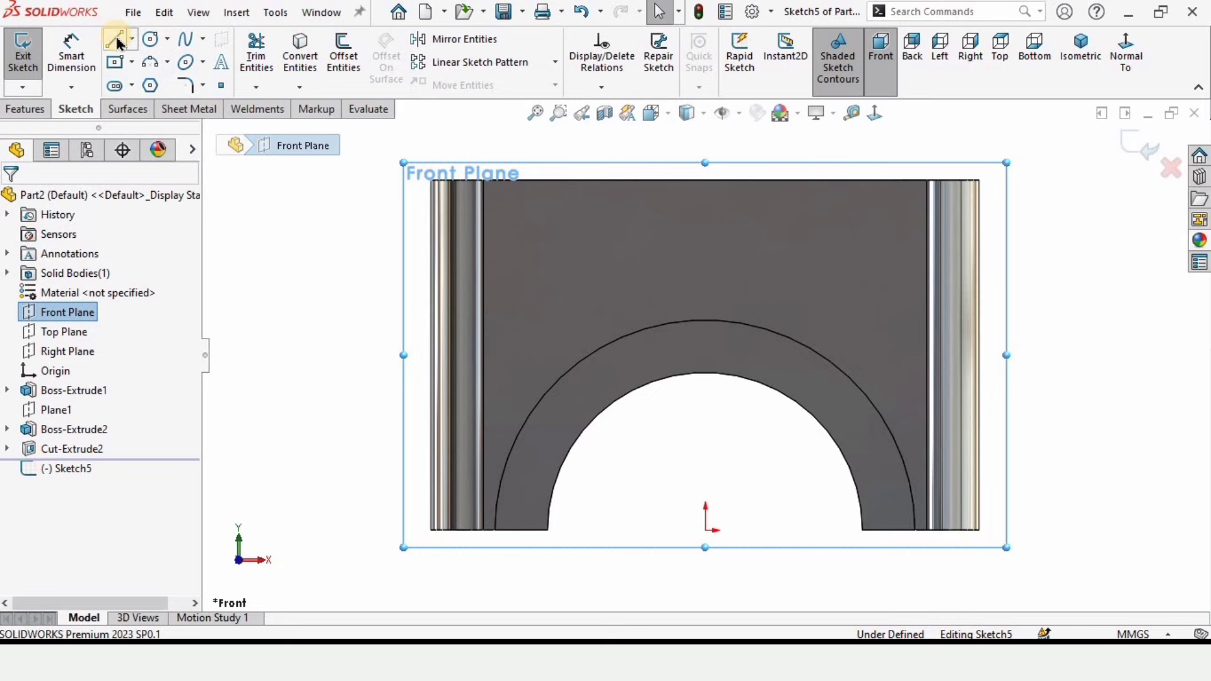
left_click(118, 40)
scroll(473, 311, "up", 1)
scroll(483, 309, "down", 2)
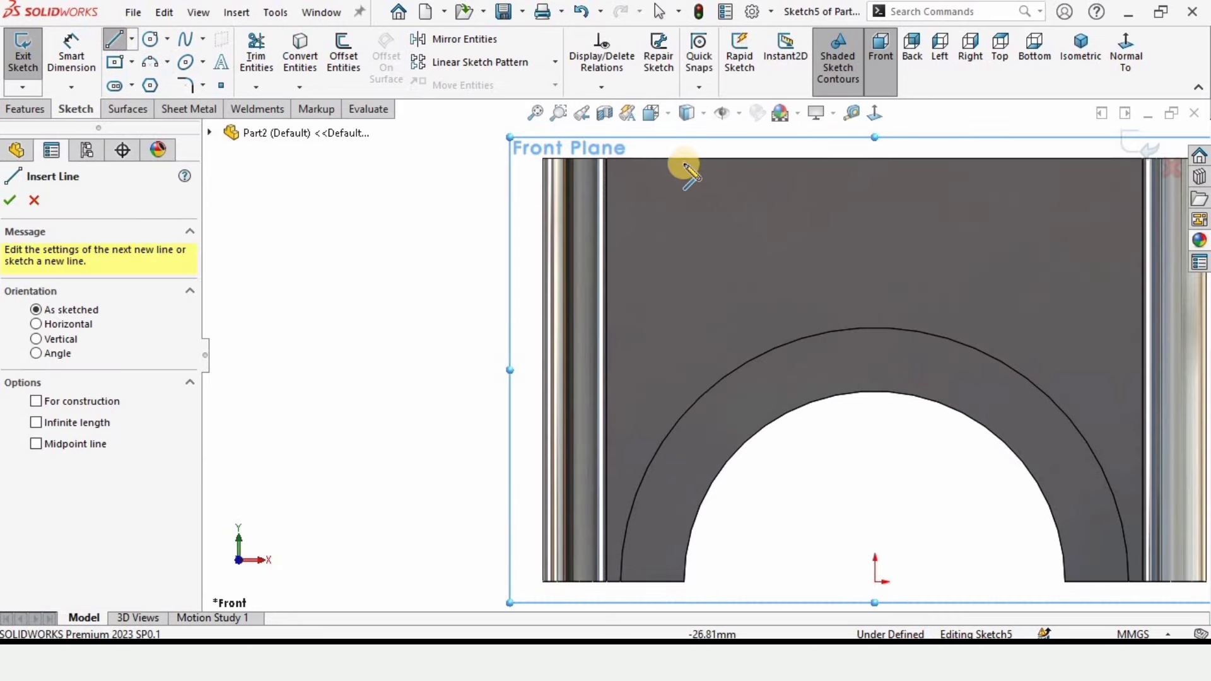
left_click_drag(680, 166, 544, 320)
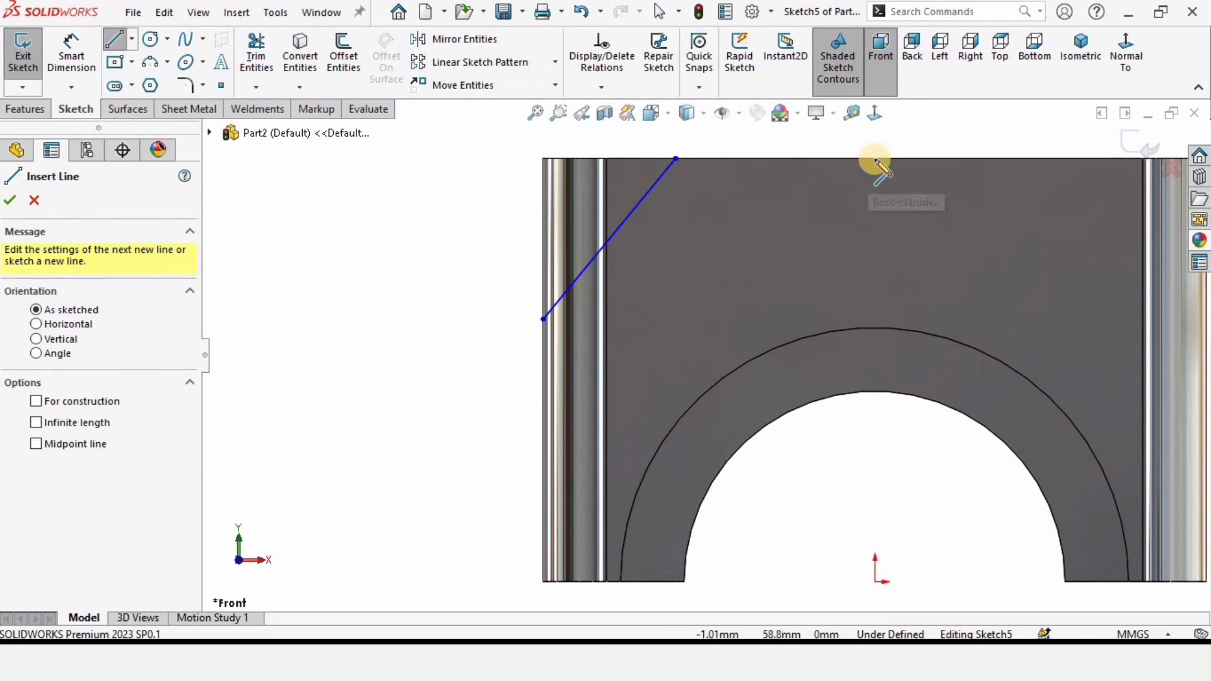
- Draw a vertical line from the origin to the crown of the semicircular opening and make it construction geometry
left_click(875, 581)
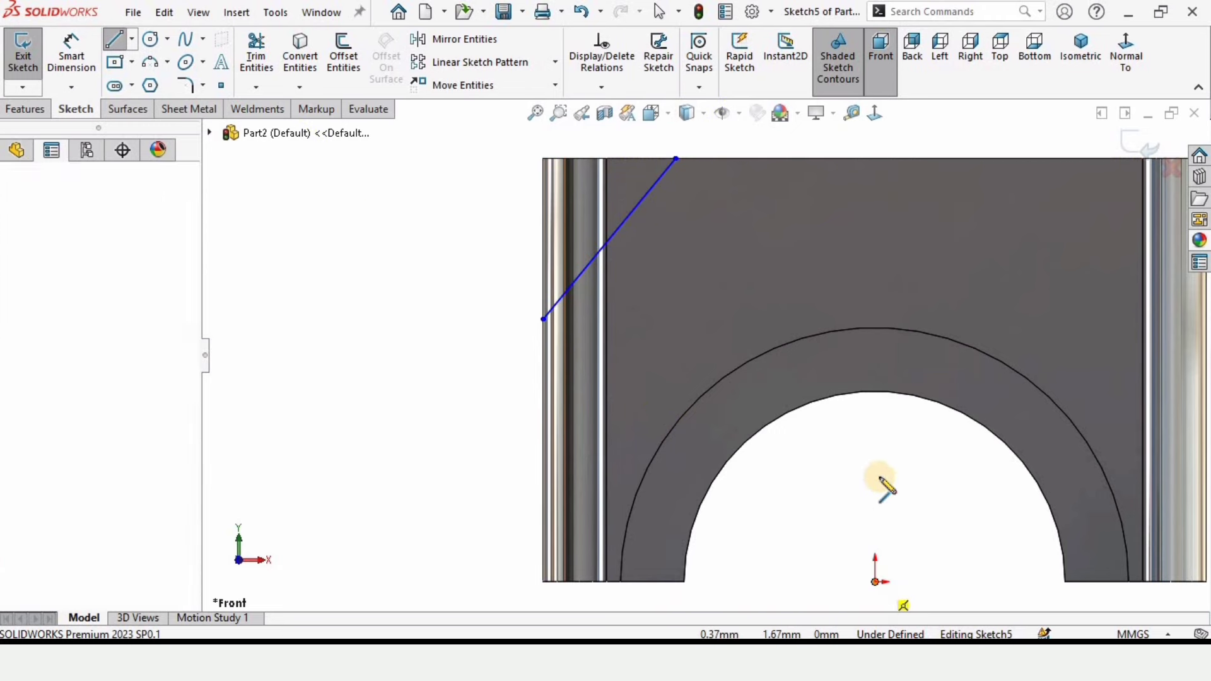
left_click(875, 392)
key("Escape")
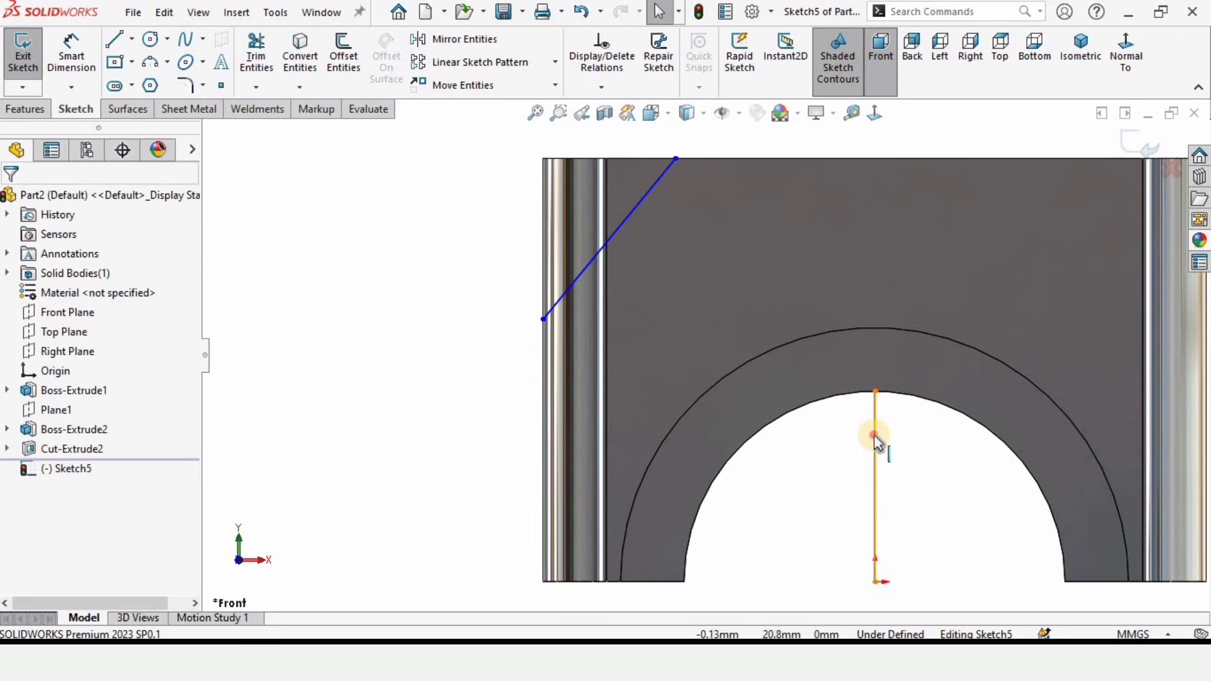
left_click(874, 485)
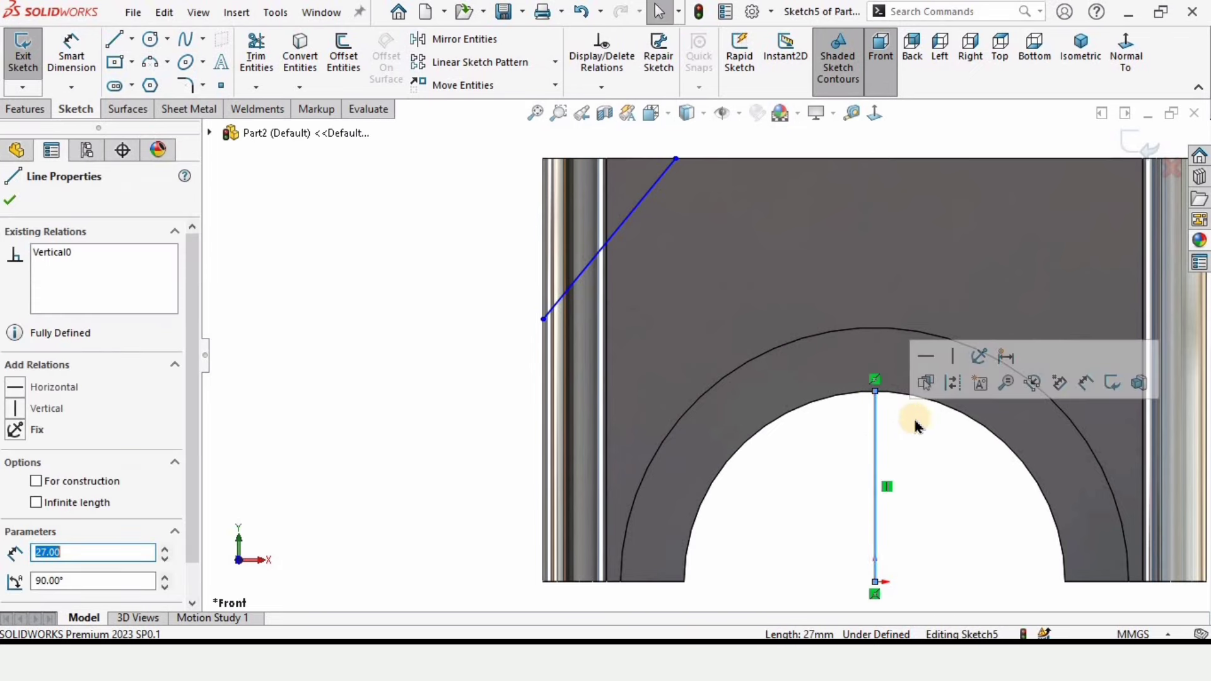
left_click(952, 383)
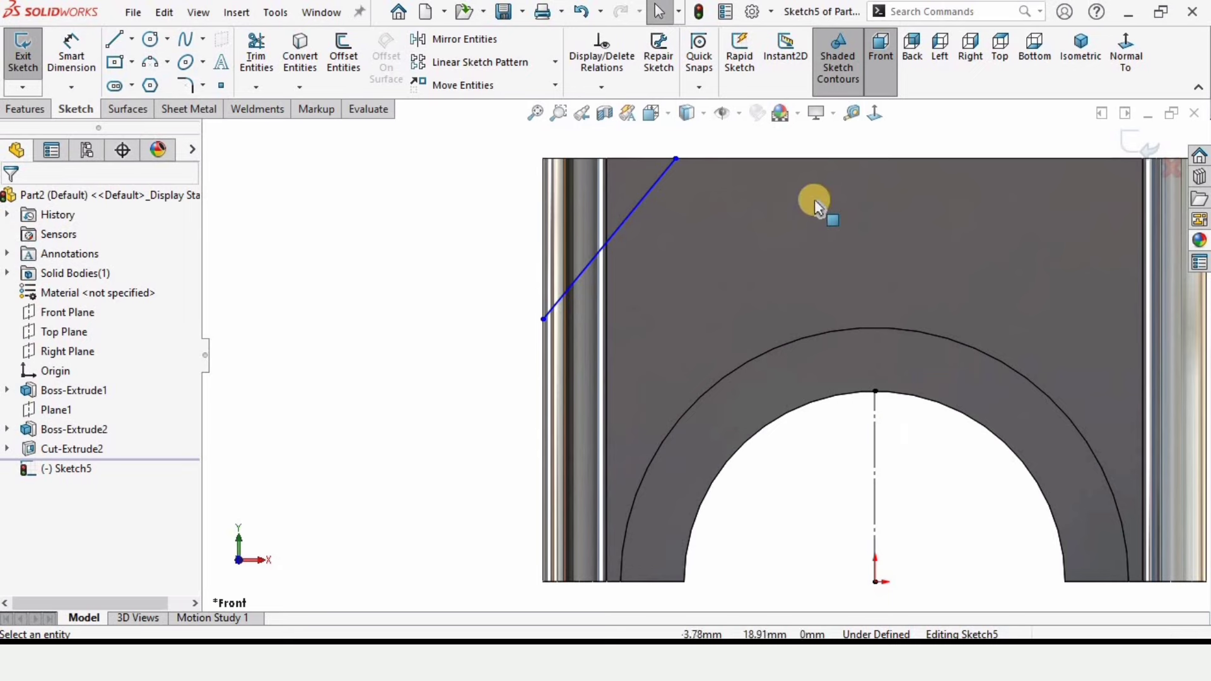
- Dimension the vertical distance from the block's upper-left corner to the diagonal line's lower end as 20 mm
scroll(784, 208, "down", 1)
left_click(71, 53)
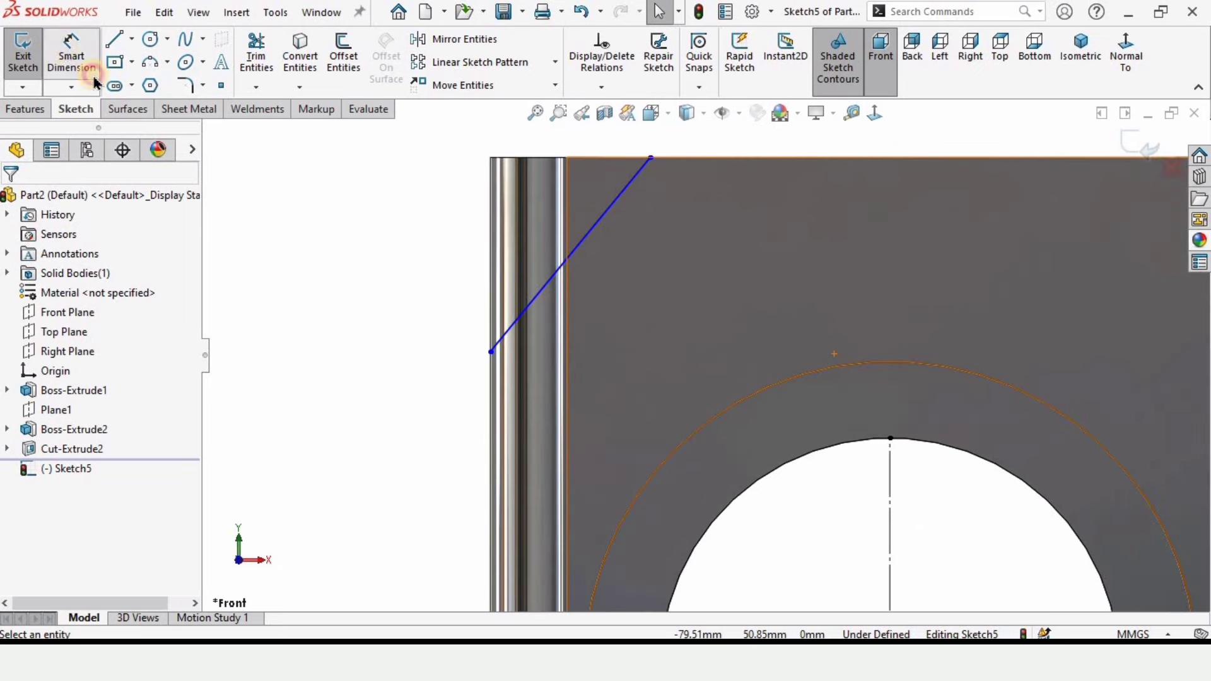
left_click(492, 263)
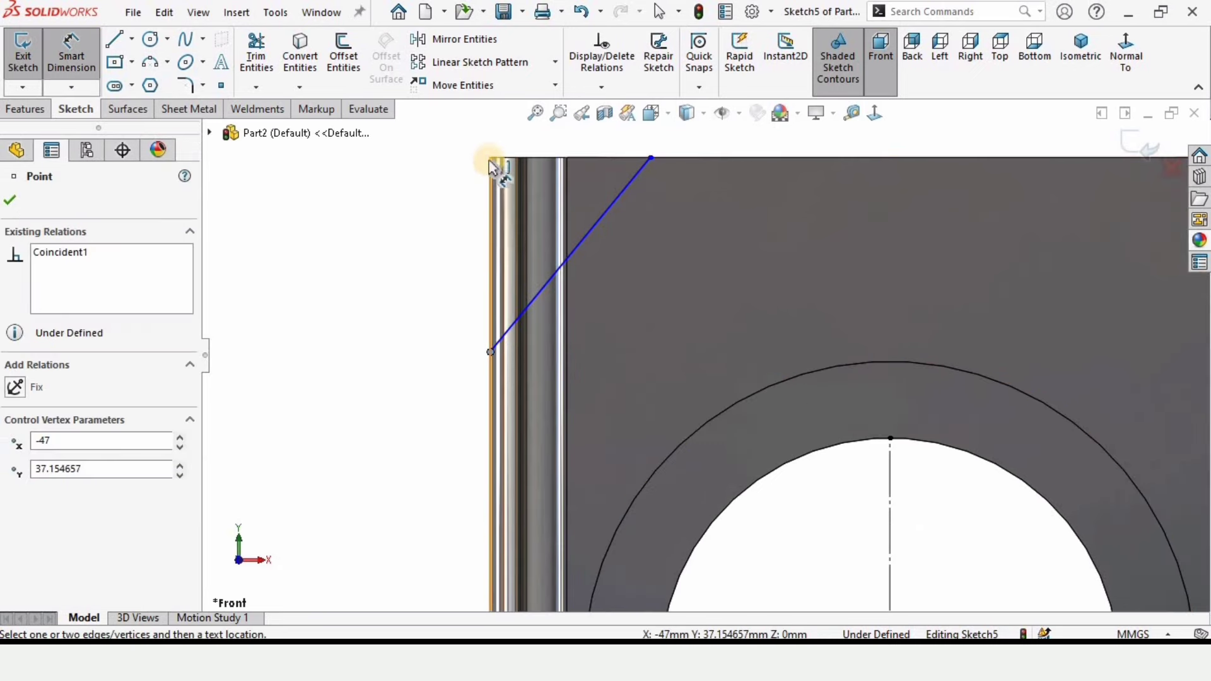
left_click(491, 158)
left_click(378, 226)
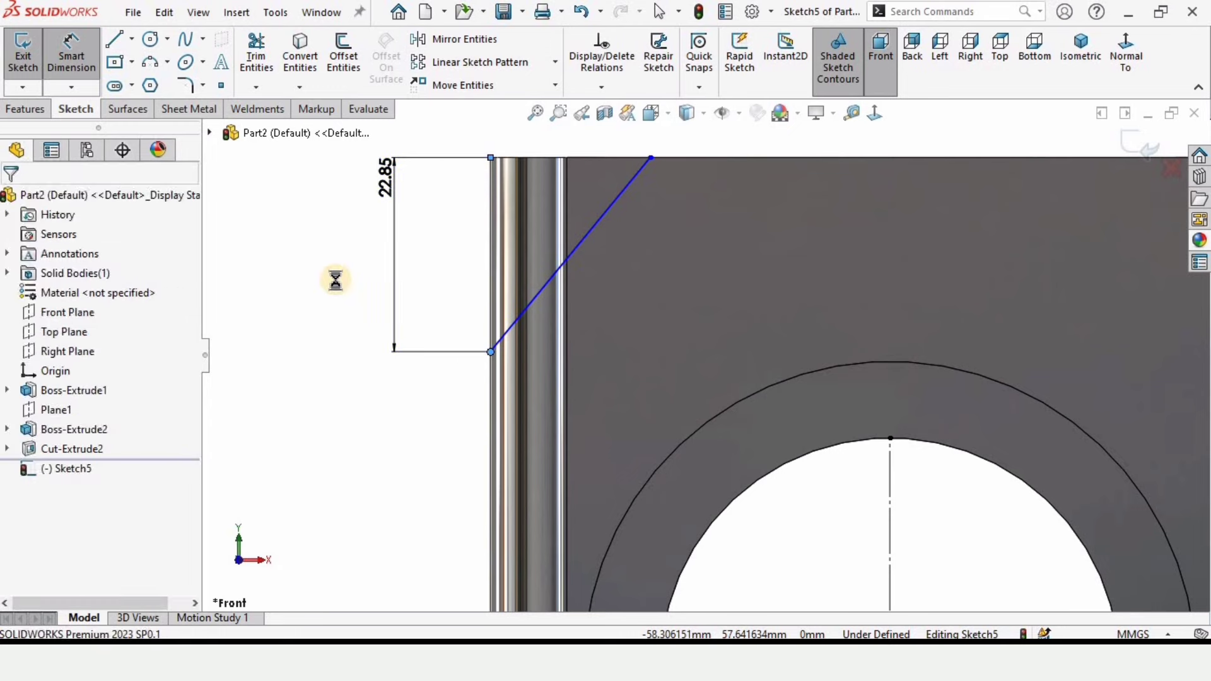
type("20")
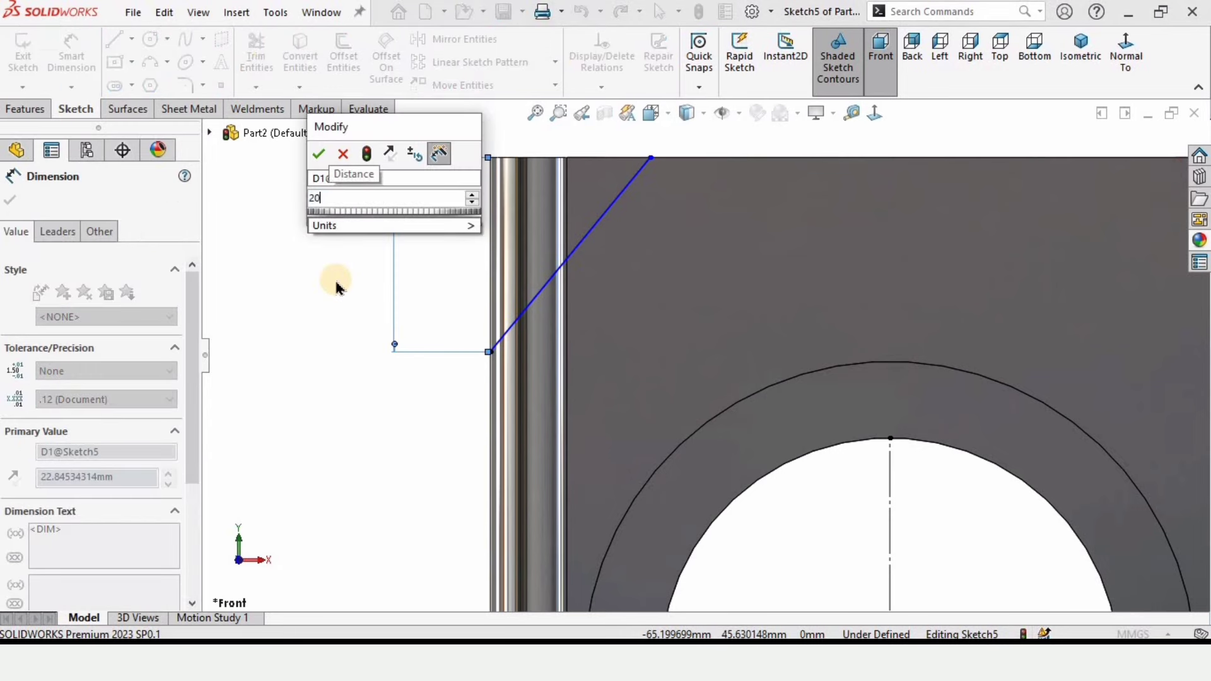
key("Return")
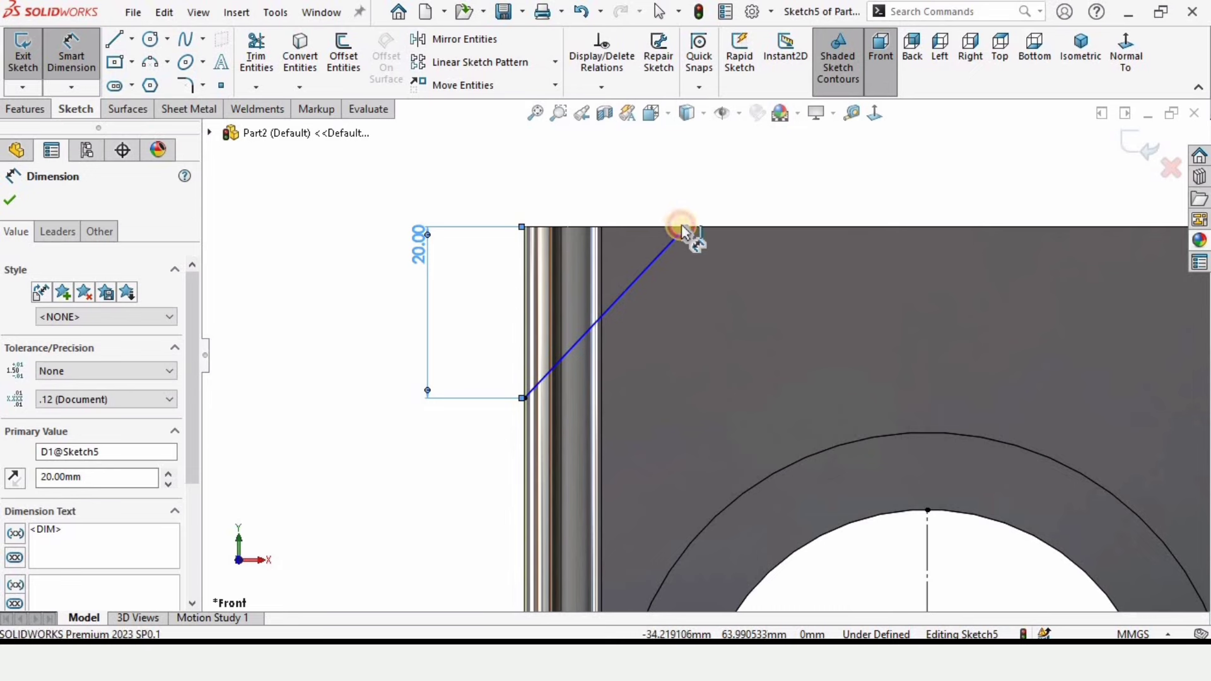
- Dimension the horizontal distance from the block's upper-left corner to the diagonal line's upper end as 25 mm
left_click(686, 228)
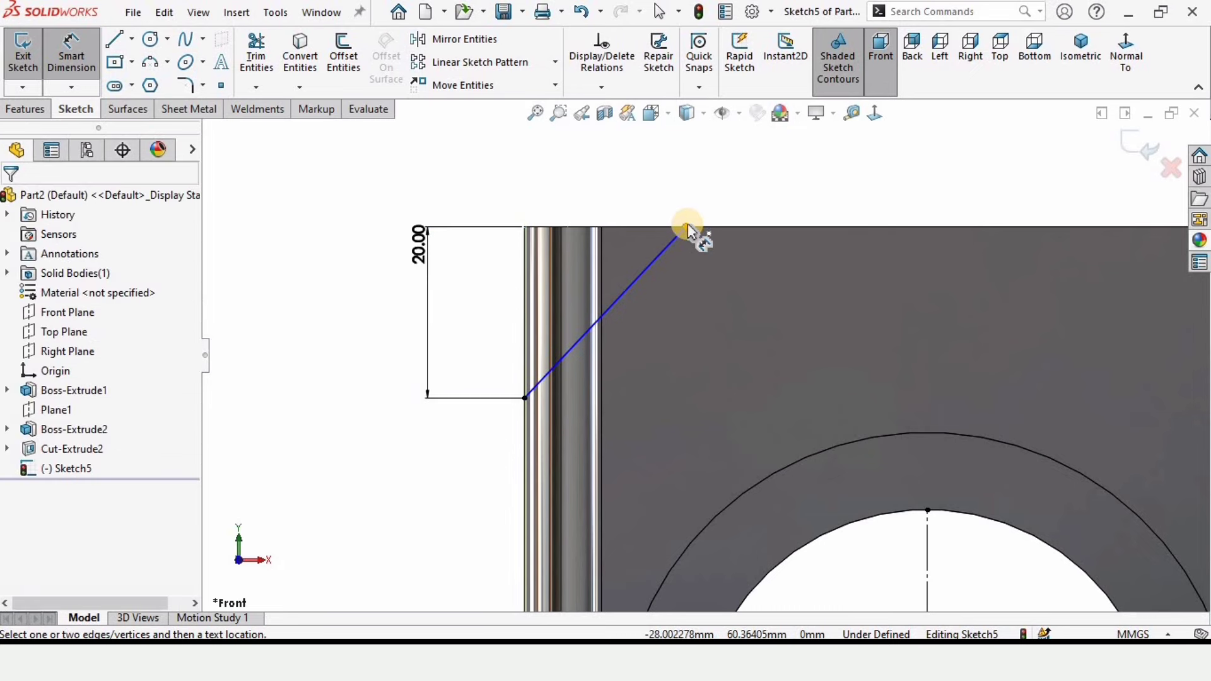
left_click(524, 227)
left_click(568, 169)
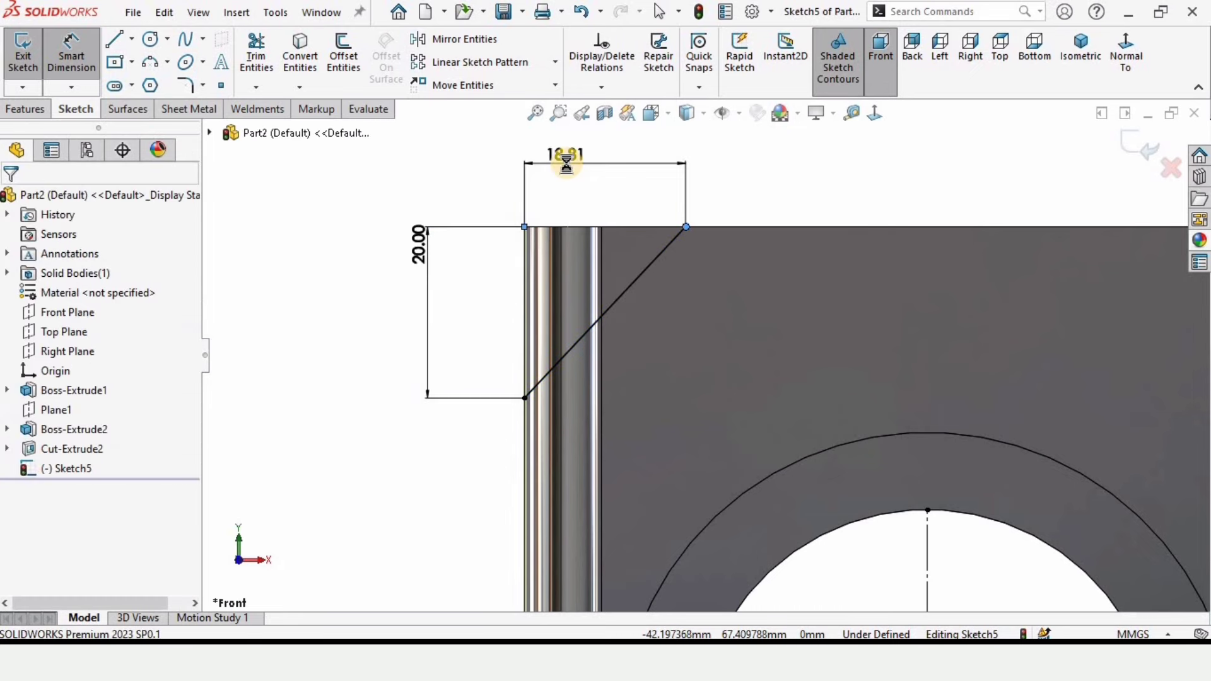
type("25")
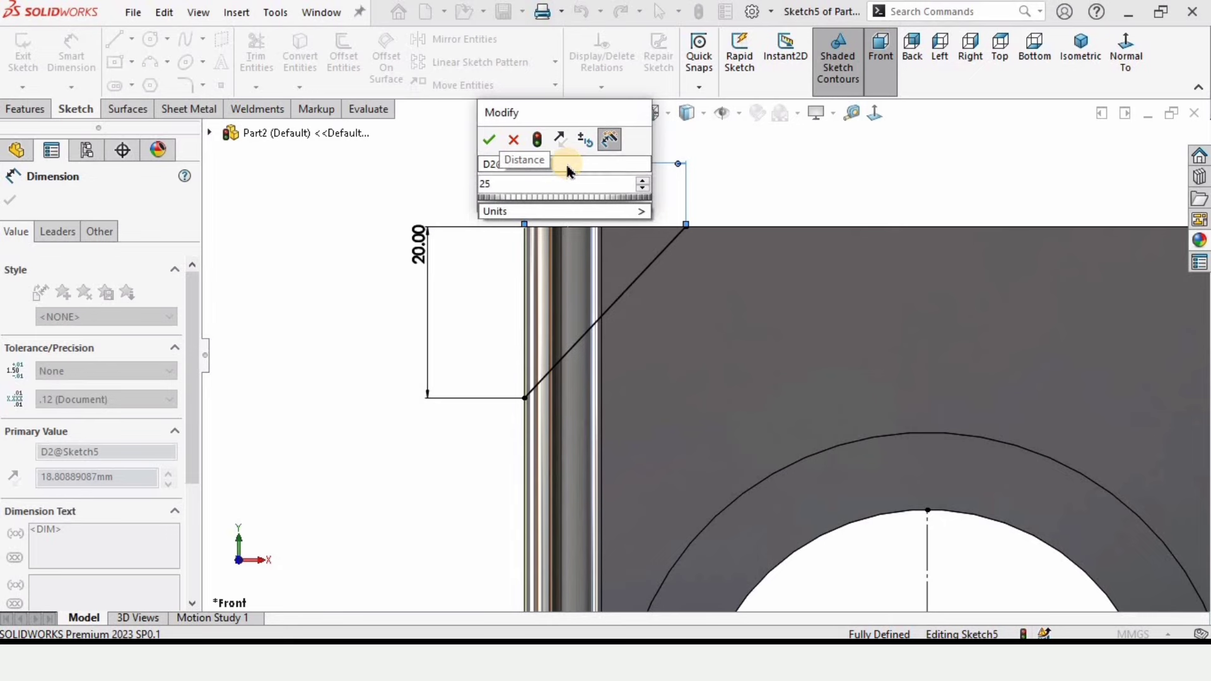
key("Return")
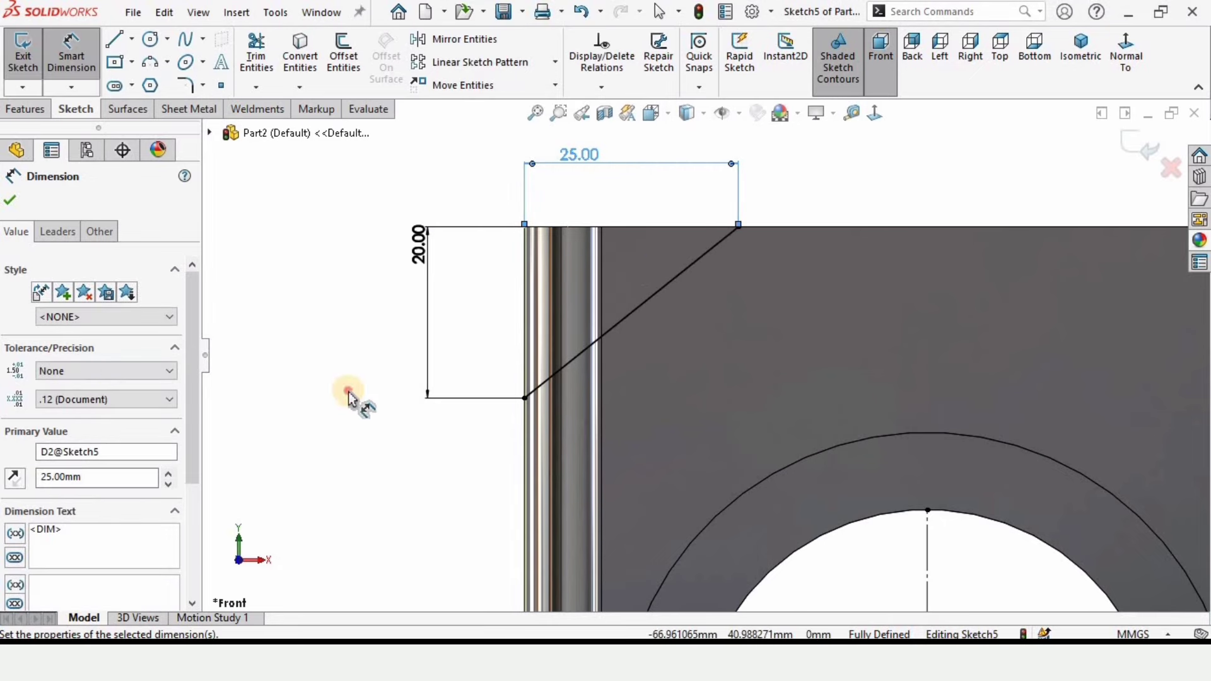
left_click(349, 396)
scroll(820, 350, "up", 1)
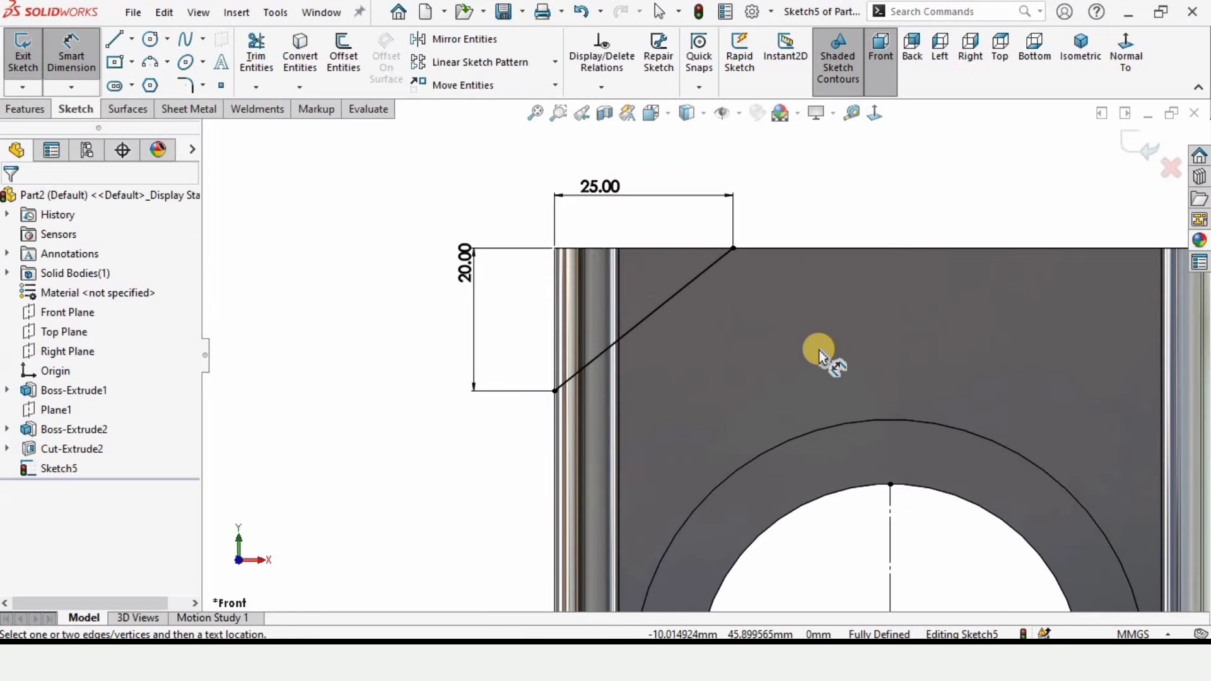
- Close the corner triangle with lines along the block's top edge and outer side, joining both ends of the diagonal
left_click(117, 43)
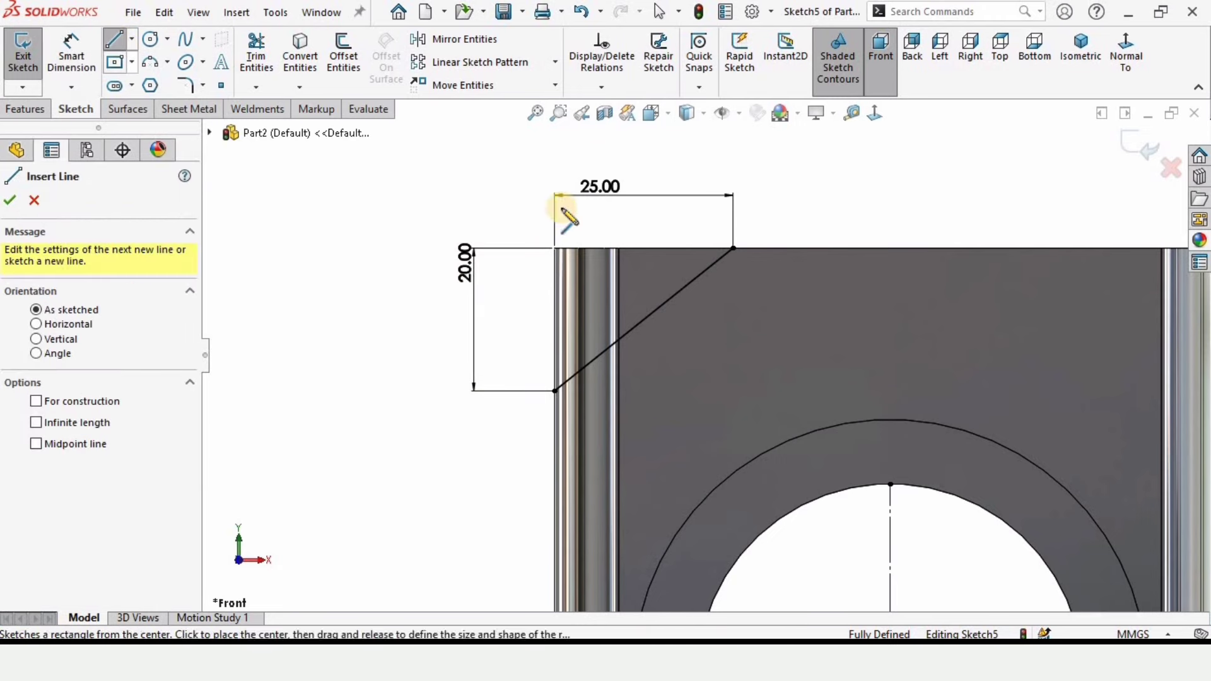
left_click(733, 249)
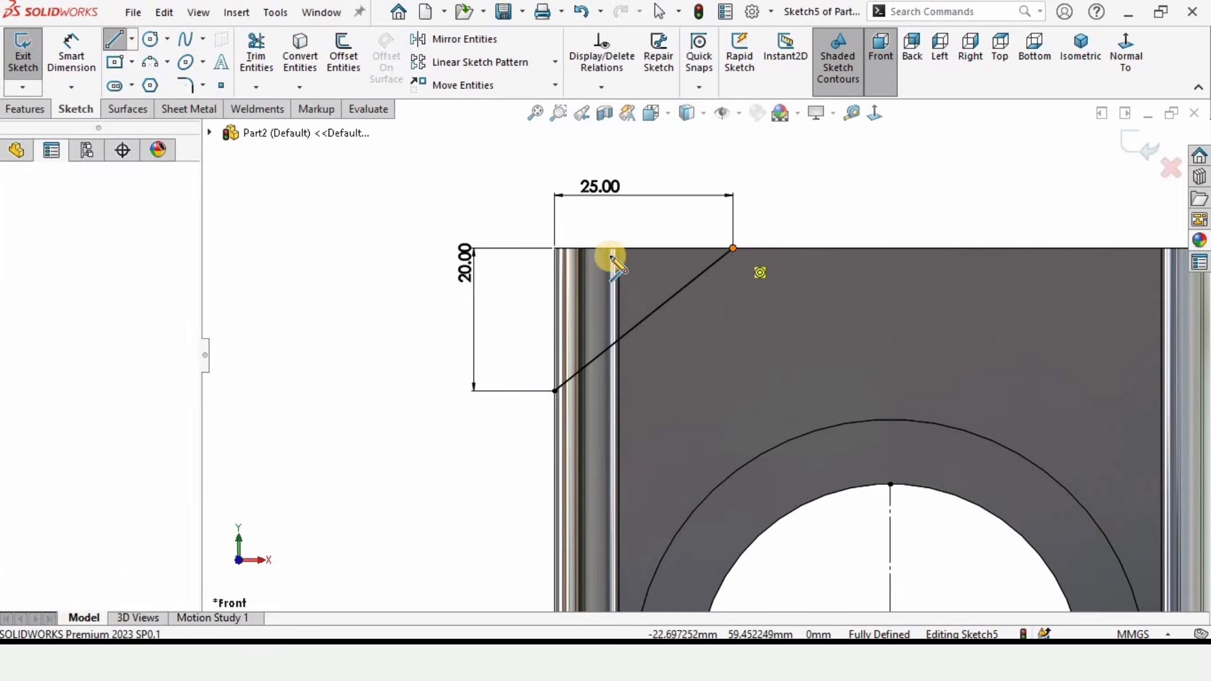
left_click(554, 248)
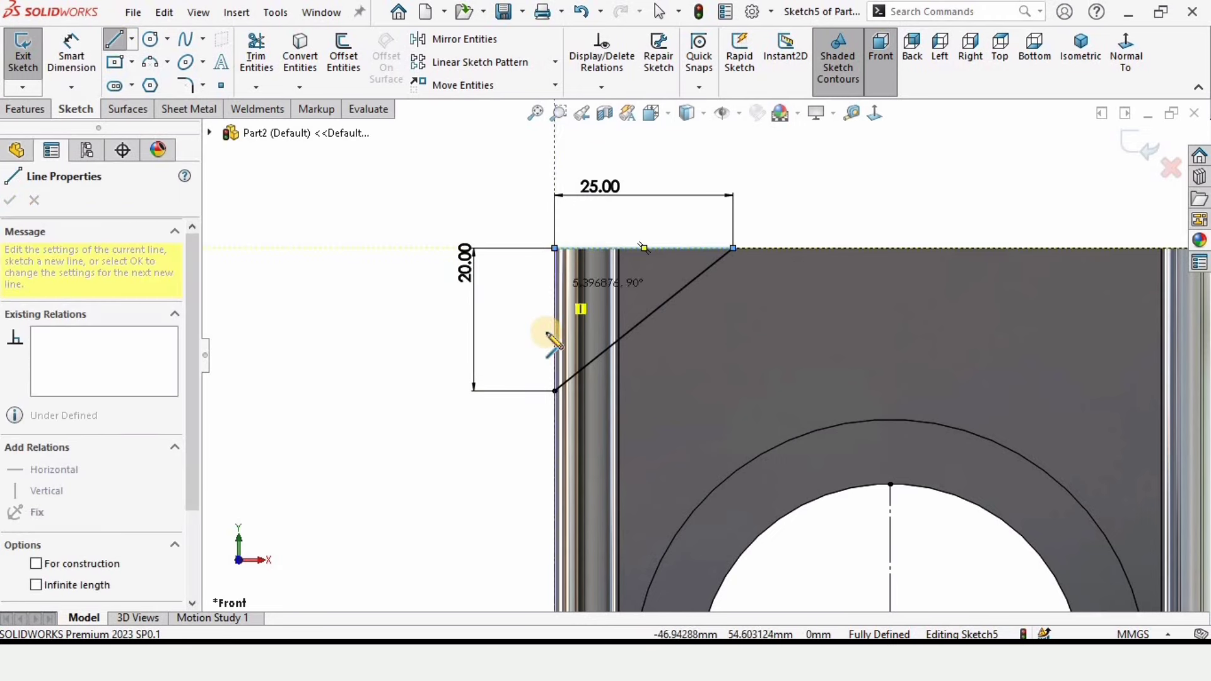
left_click(554, 391)
scroll(707, 354, "up", 1)
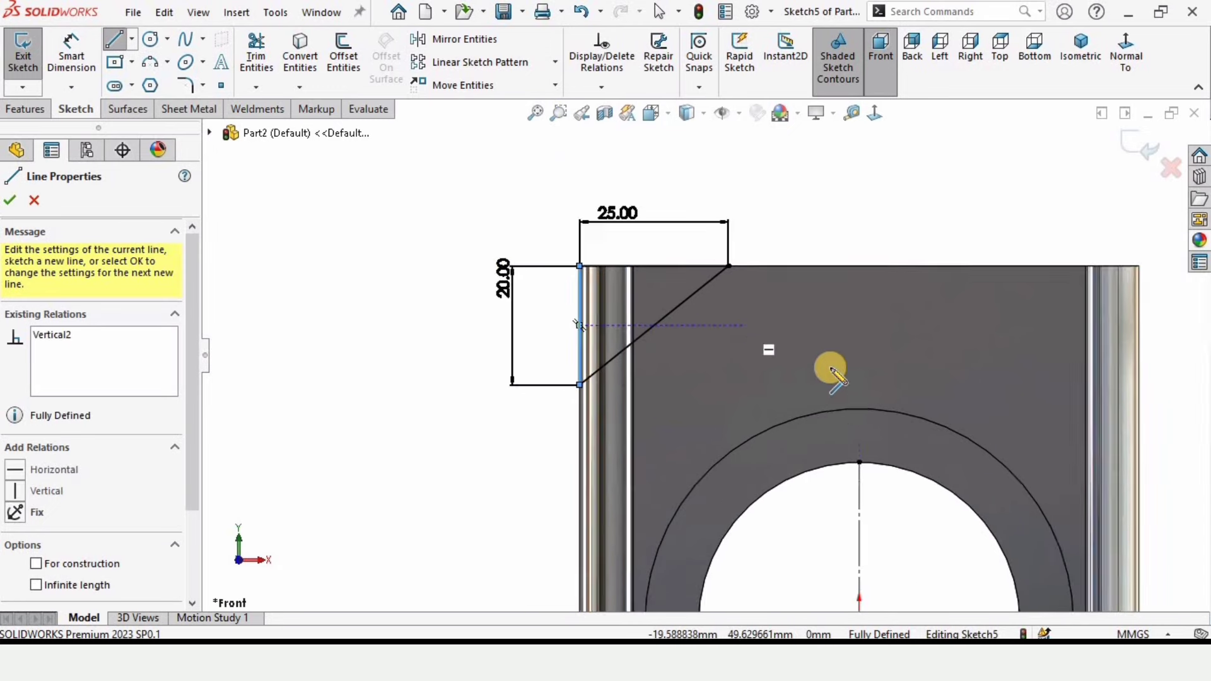
scroll(832, 367, "up", 1)
scroll(930, 337, "down", 2)
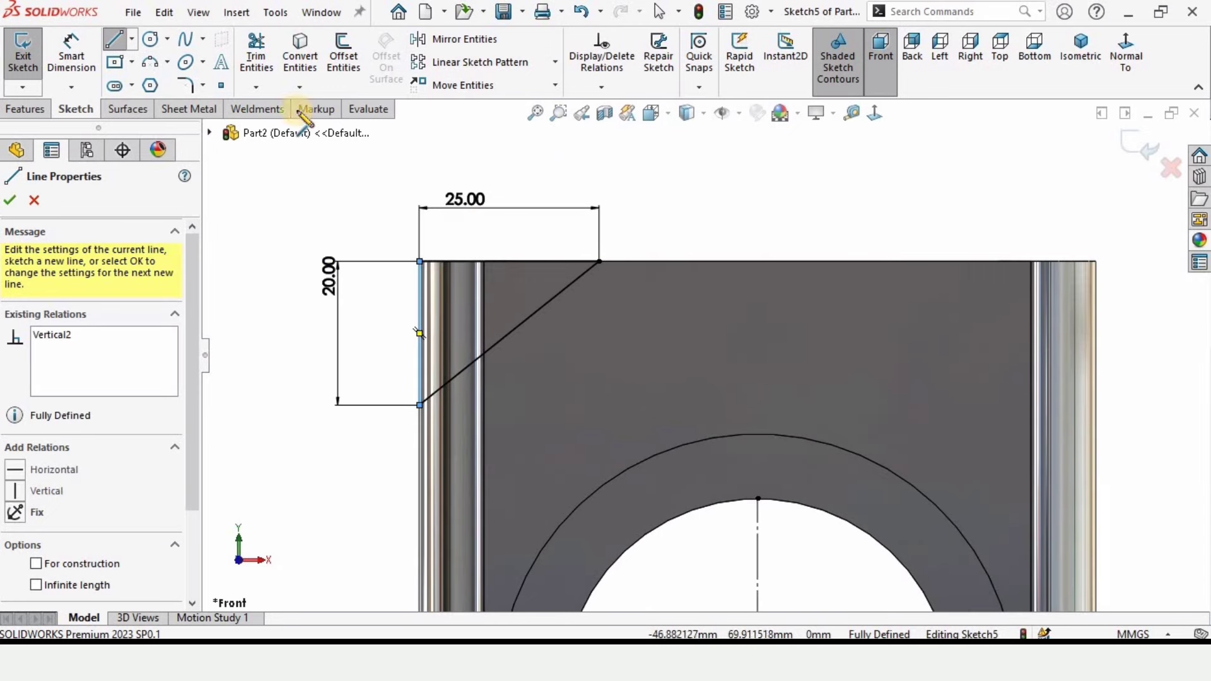
left_click(10, 203)
left_click(273, 203)
scroll(436, 260, "down", 3)
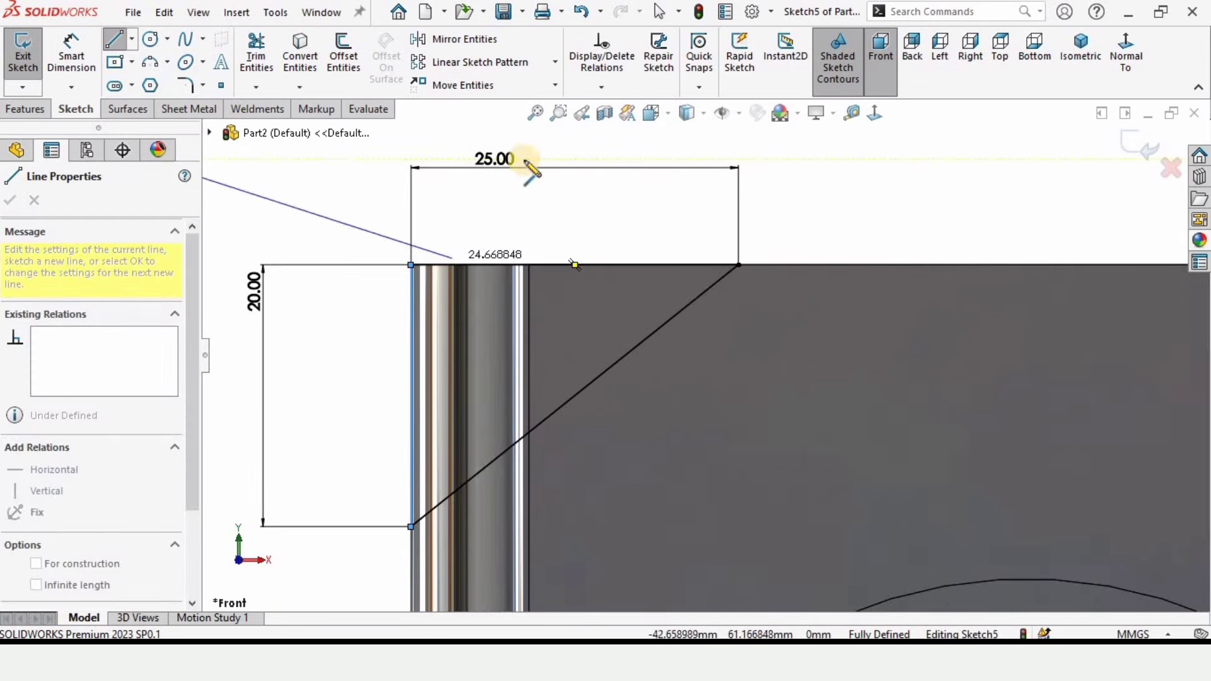
key("Escape")
- Mirror the three lines of the corner triangle about the vertical construction line onto the block's upper-right corner
scroll(527, 230, "up", 2)
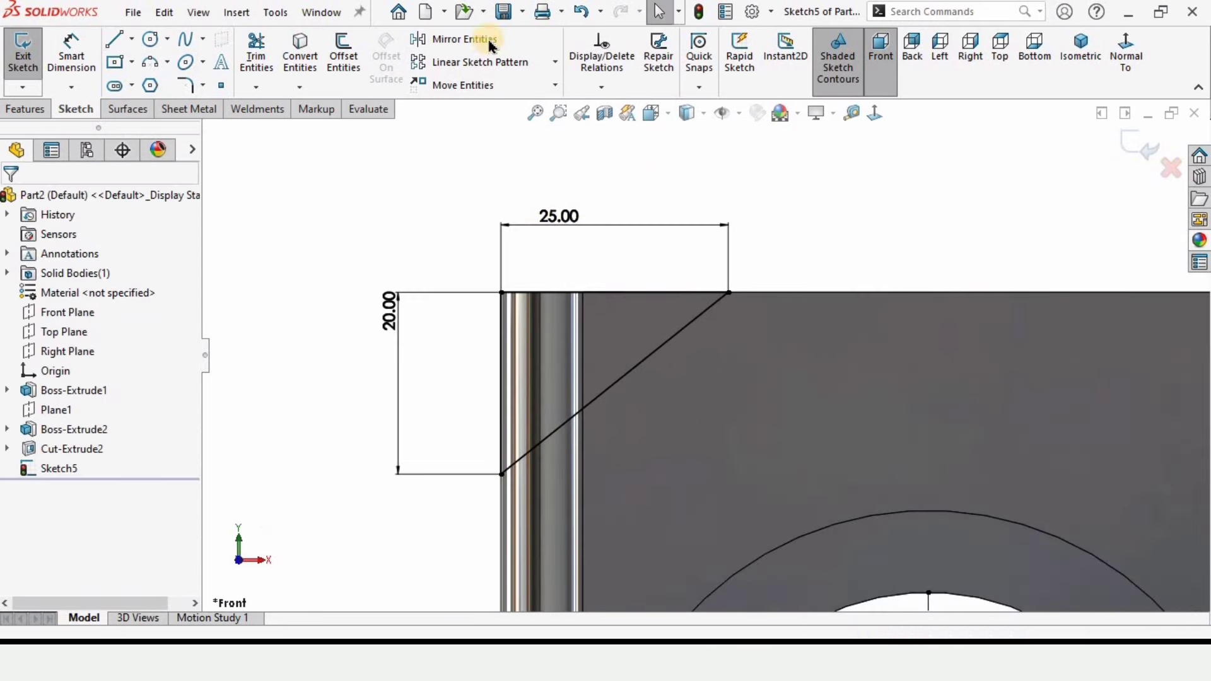
scroll(995, 515, "up", 2)
scroll(725, 328, "down", 3)
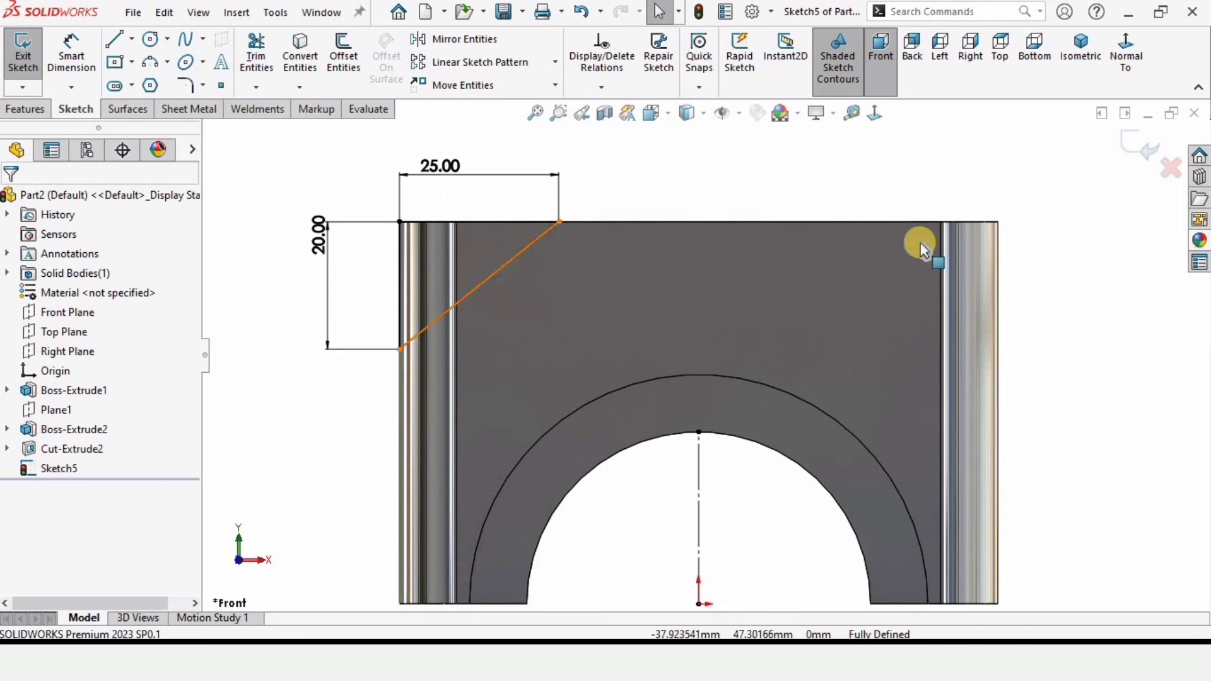
left_click(478, 42)
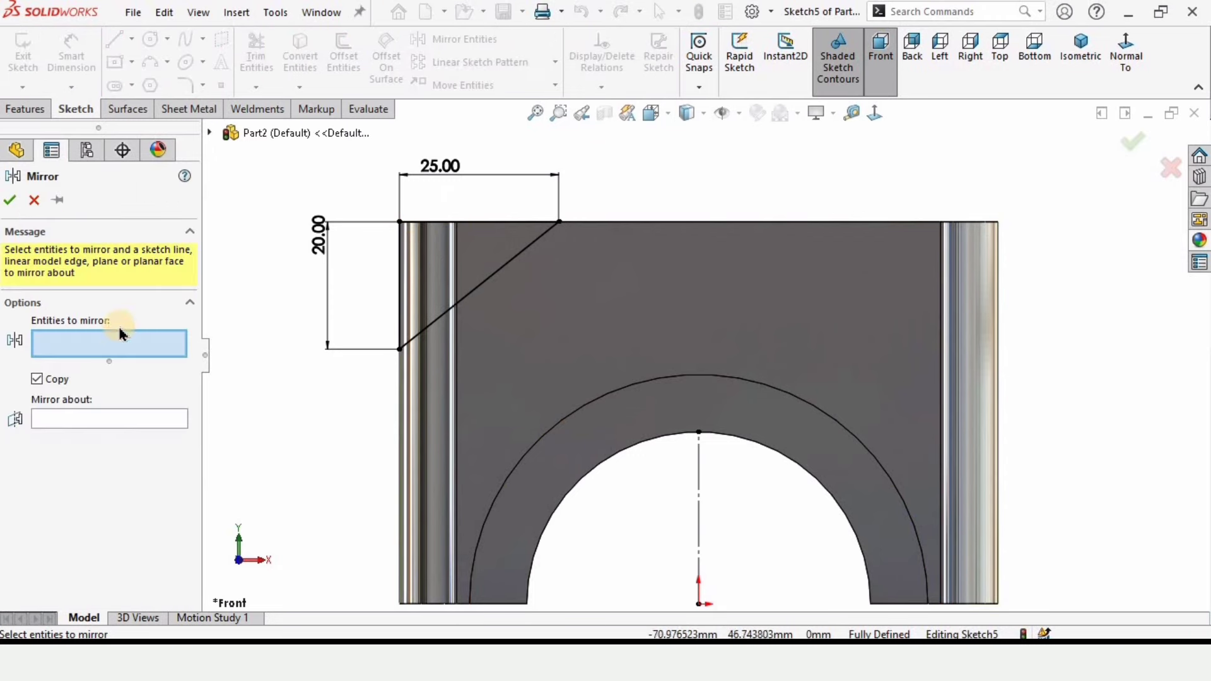
left_click(399, 275)
left_click(435, 222)
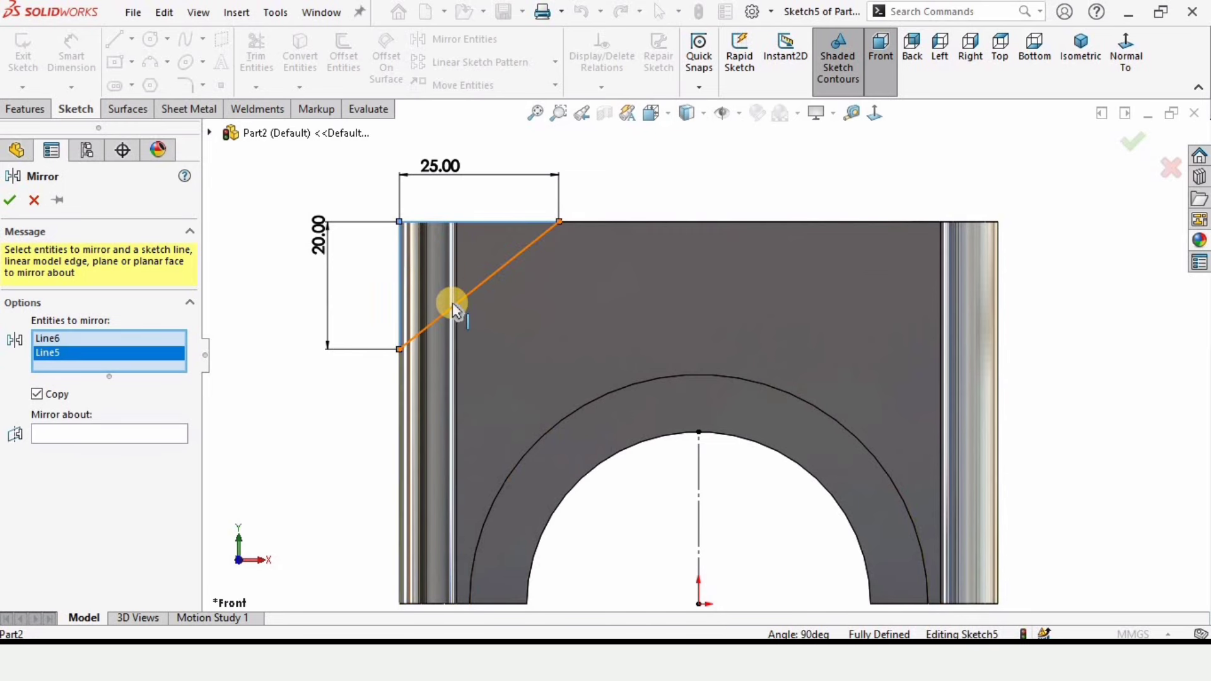
left_click(441, 313)
left_click(54, 342)
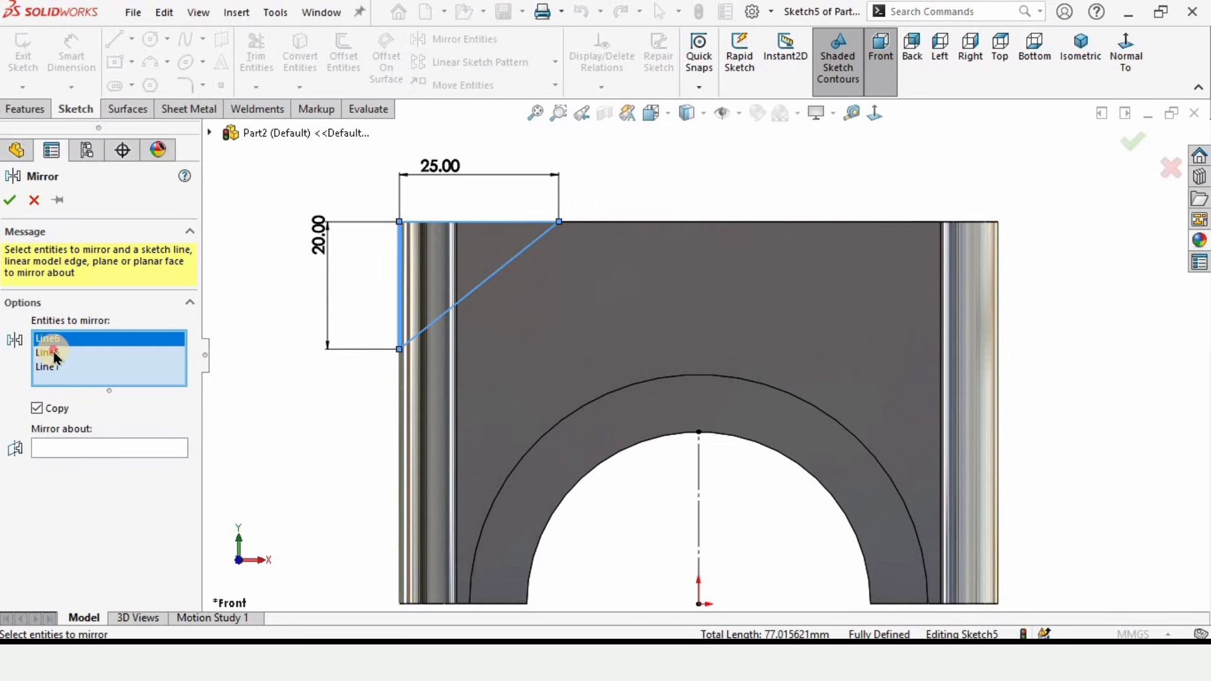
left_click(55, 353)
left_click(49, 367)
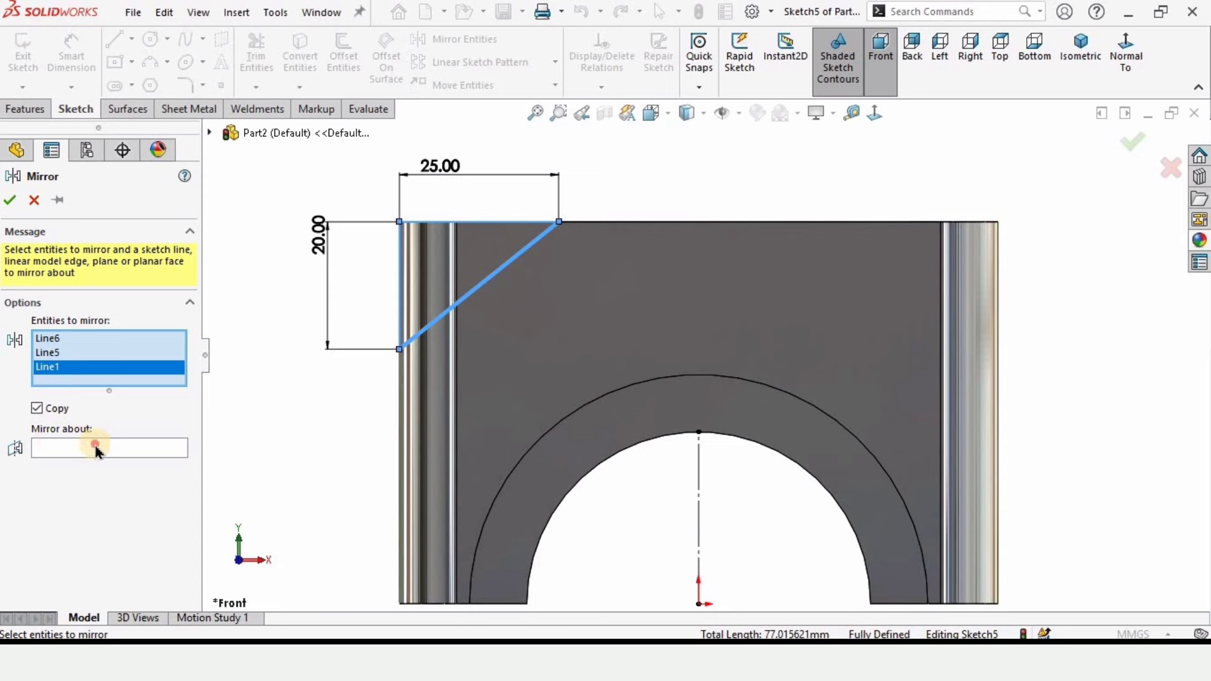
left_click(96, 448)
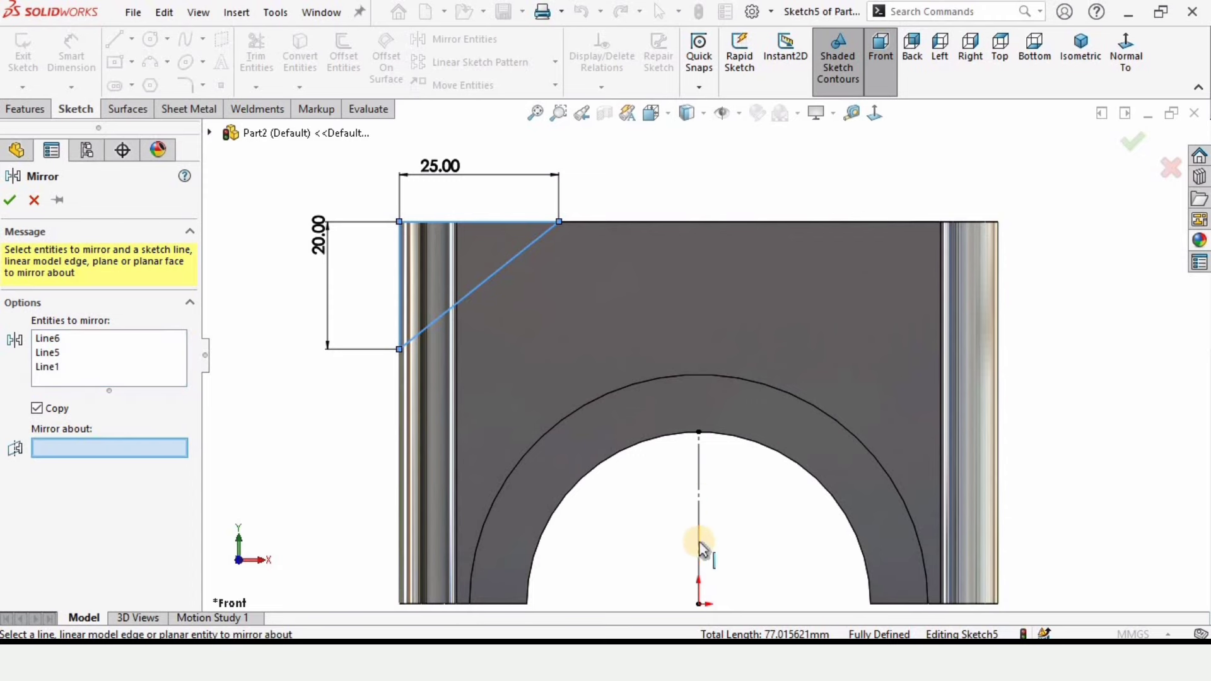
left_click(699, 508)
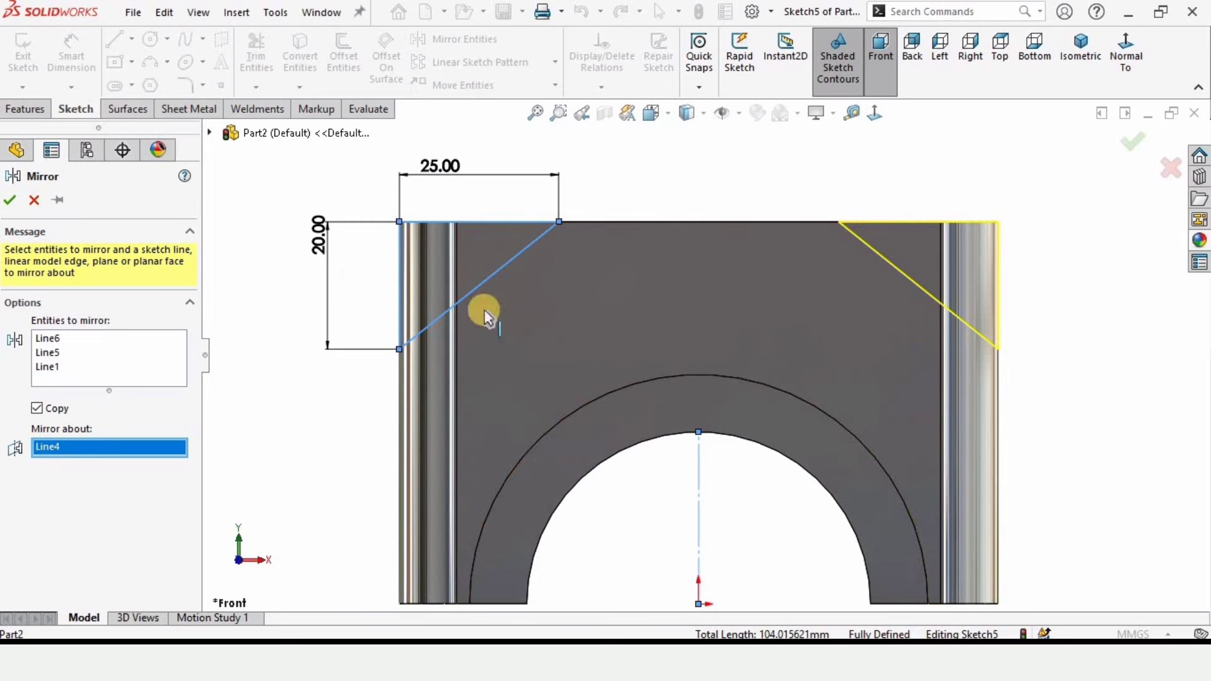
left_click(10, 202)
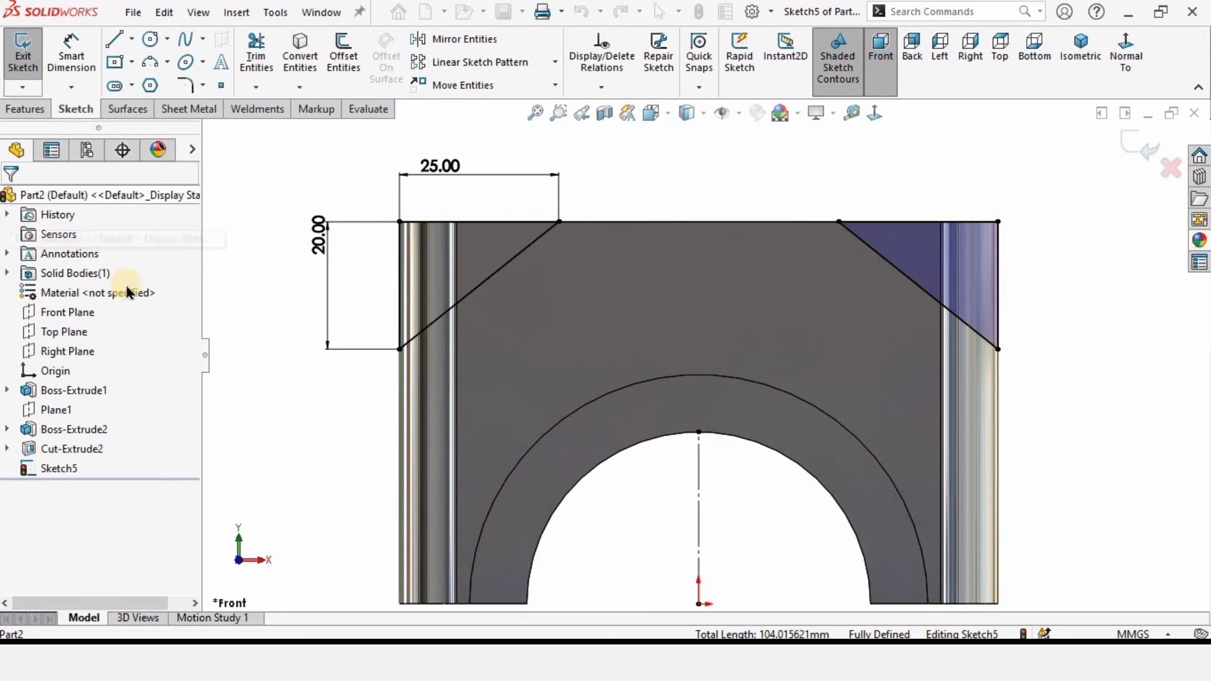
- Cut both corner triangles from the block with an Extruded Cut set to Through All in one direction
key("f")
scroll(297, 292, "down", 1)
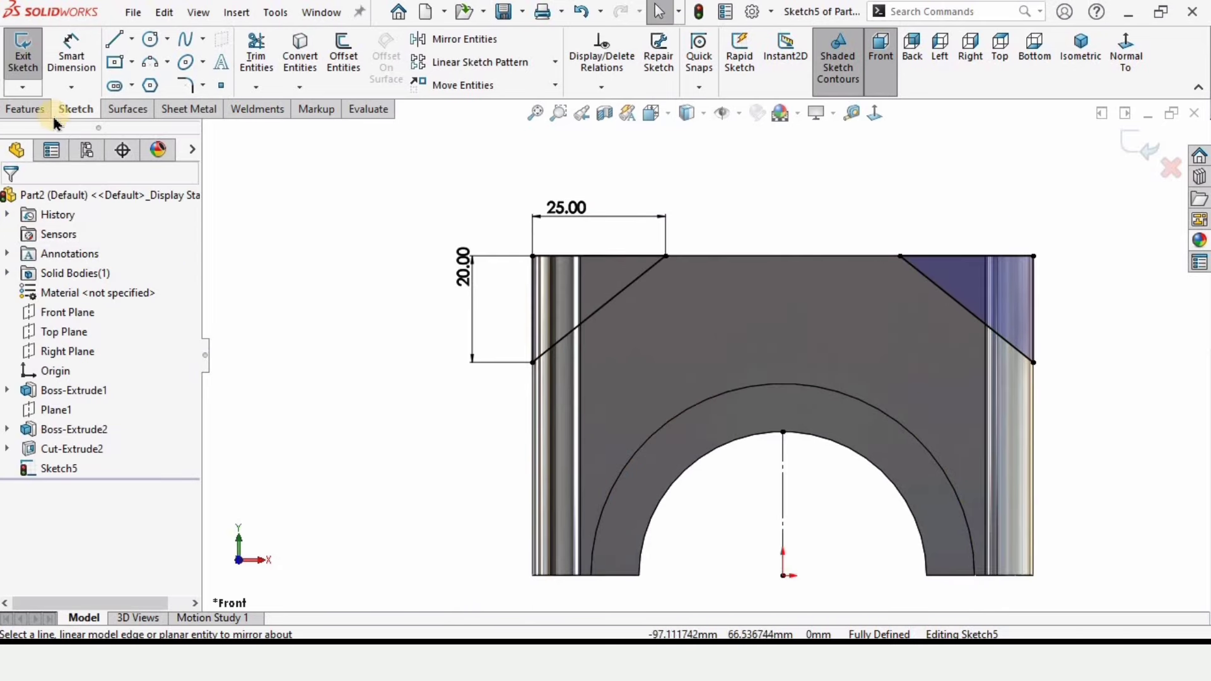
left_click(24, 109)
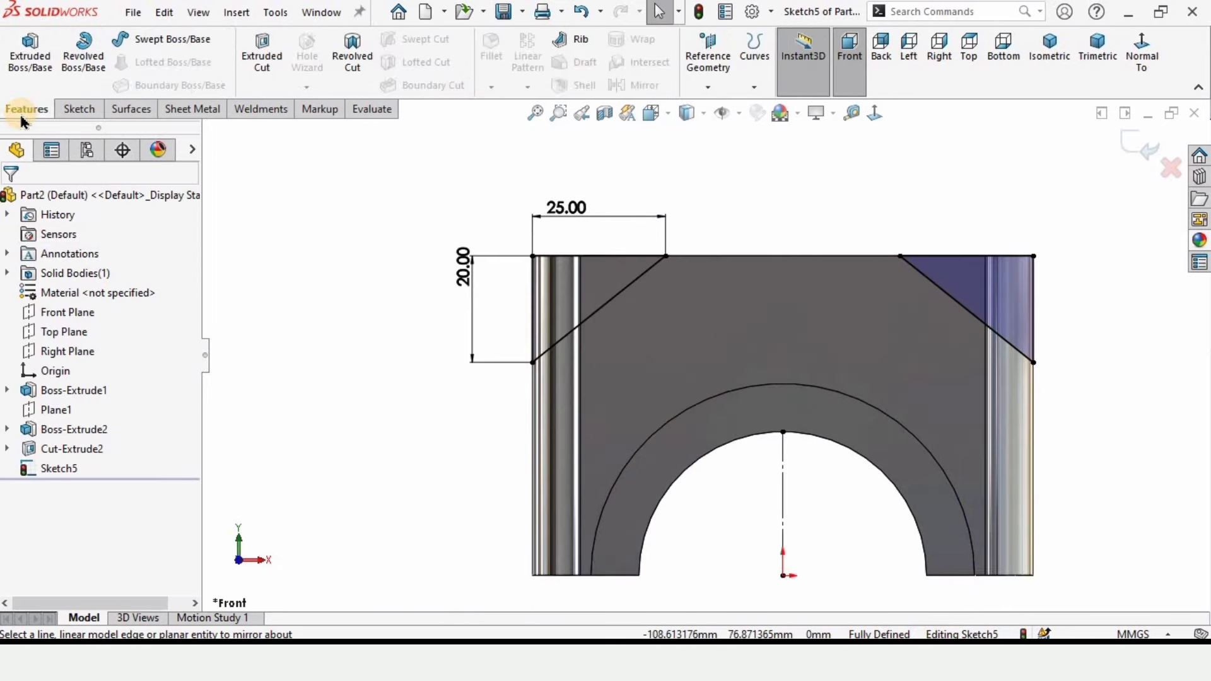
left_click(262, 50)
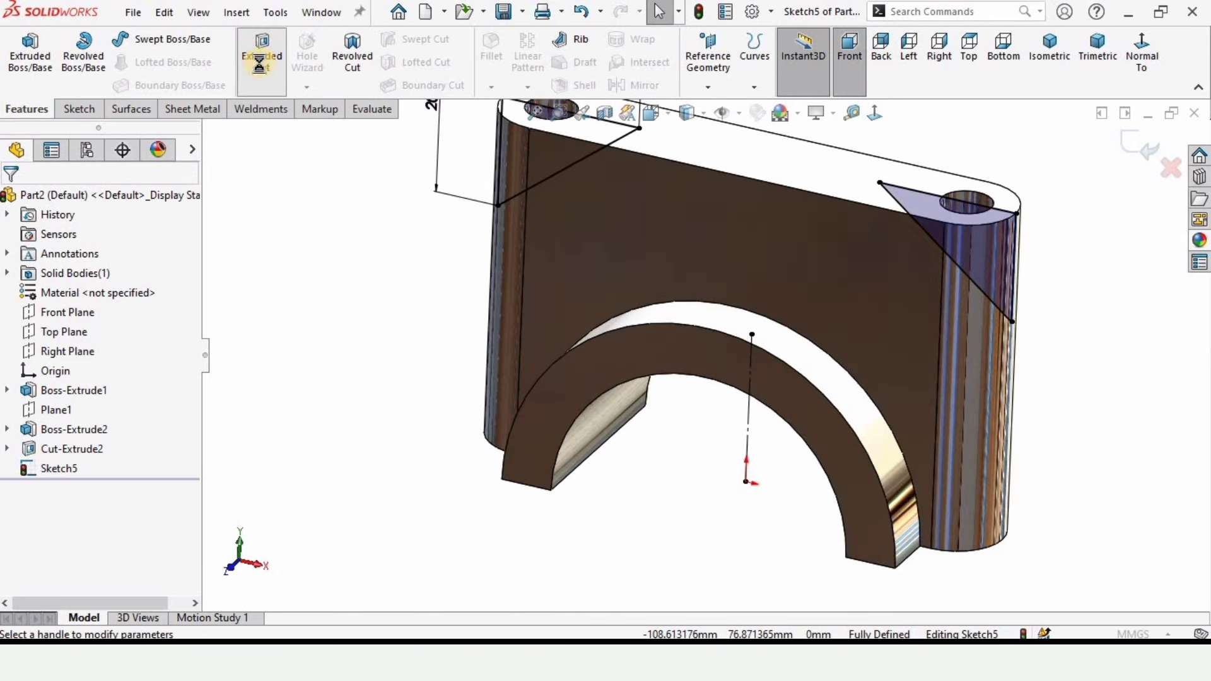
middle_click_drag(690, 317, 689, 419)
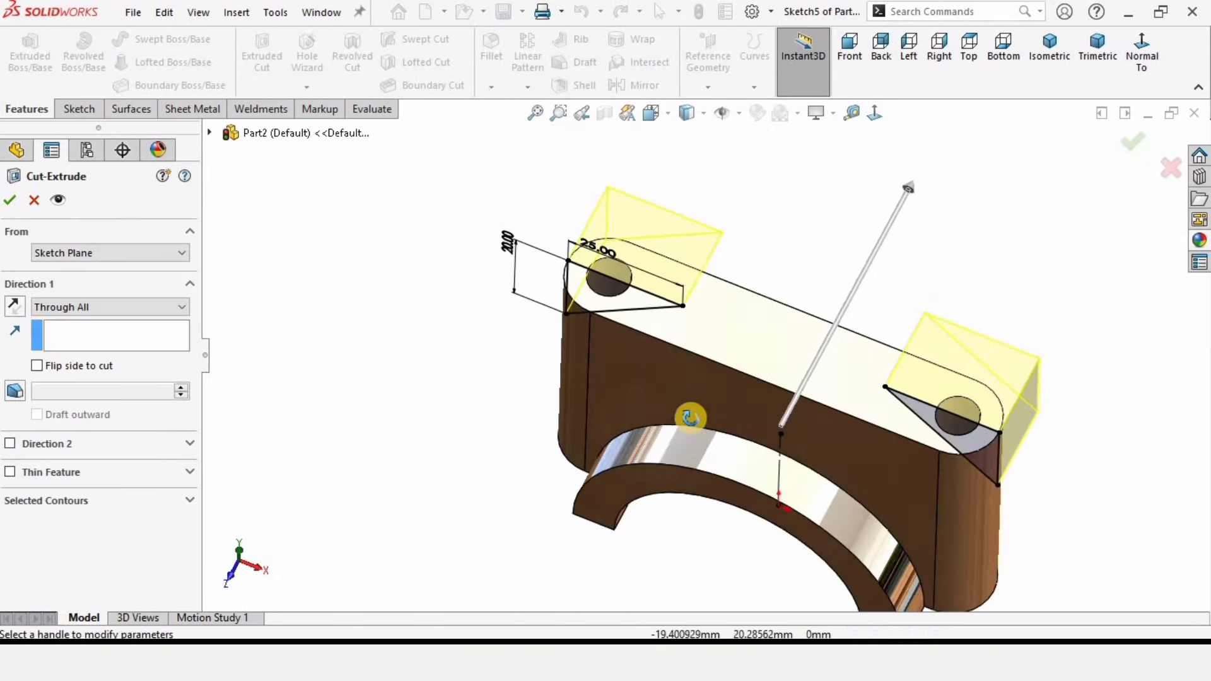
left_click(72, 308)
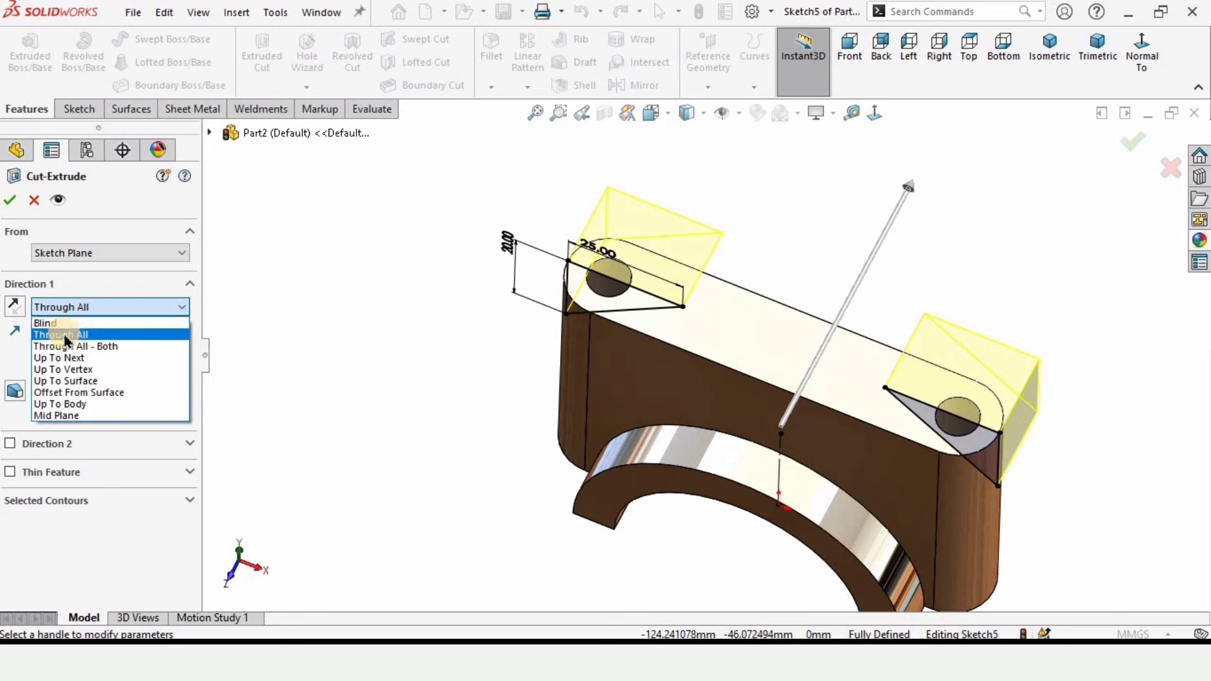
left_click(66, 335)
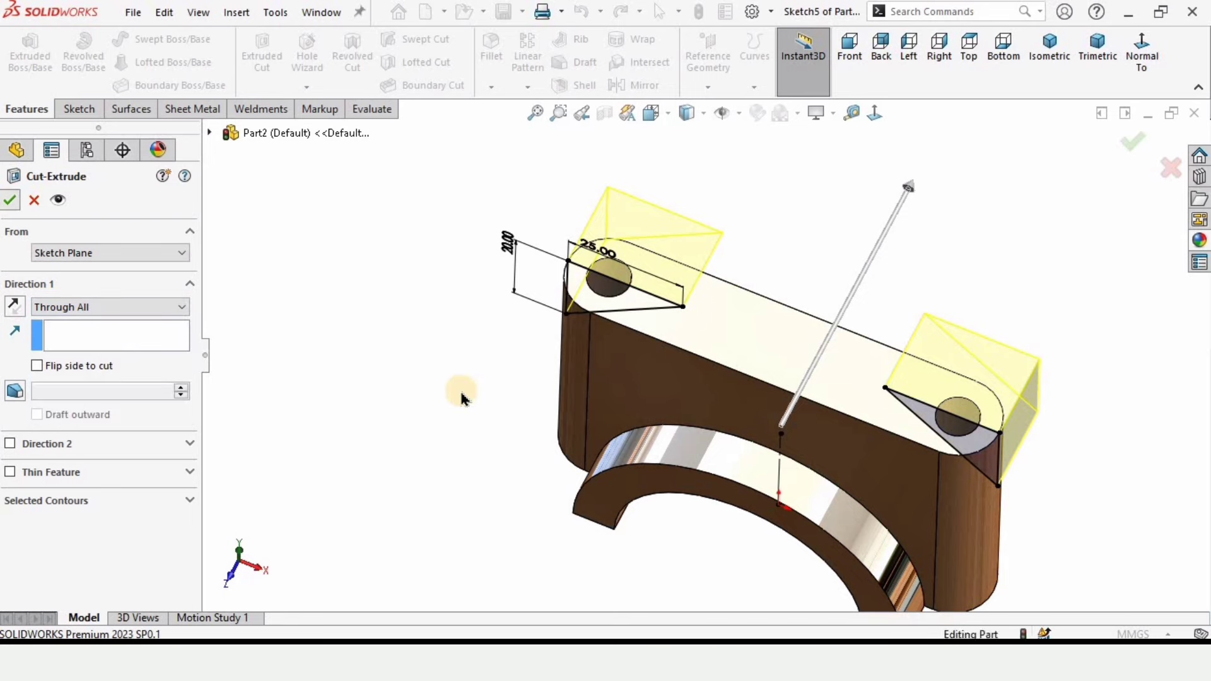
- Edit the corner-triangle cut so its end condition is Through All - Both, removing both angled corners through the block's full thickness
middle_click_drag(459, 395, 818, 553)
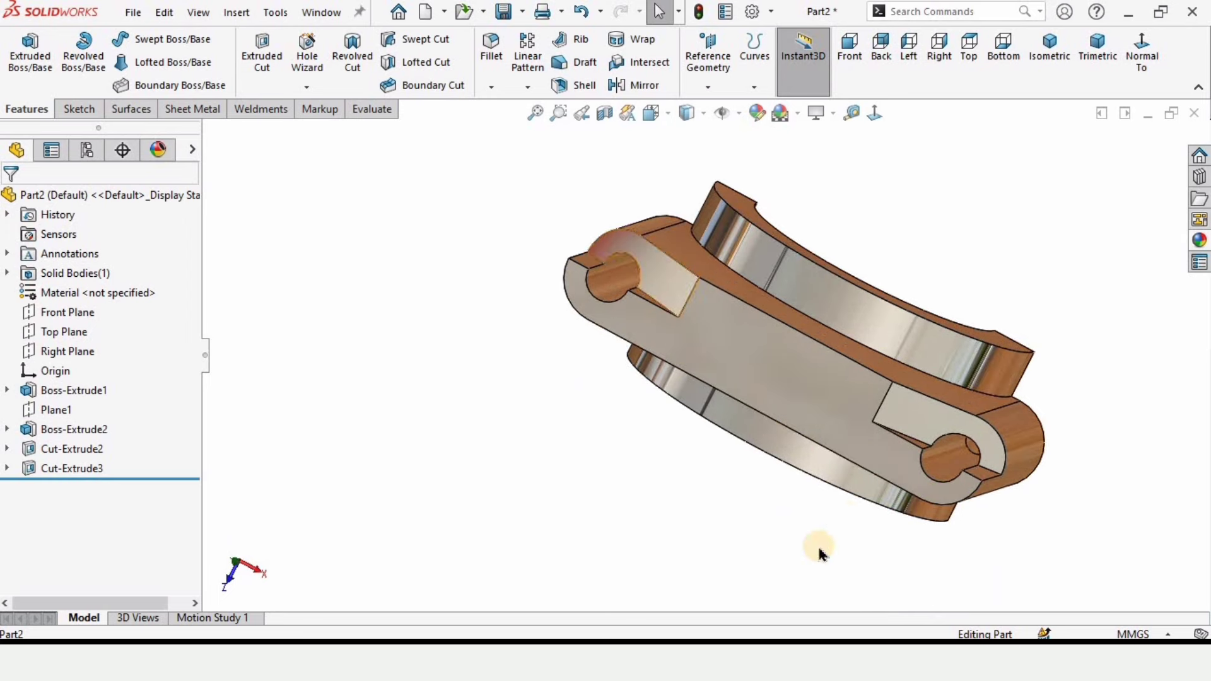
middle_click_drag(849, 493, 697, 432)
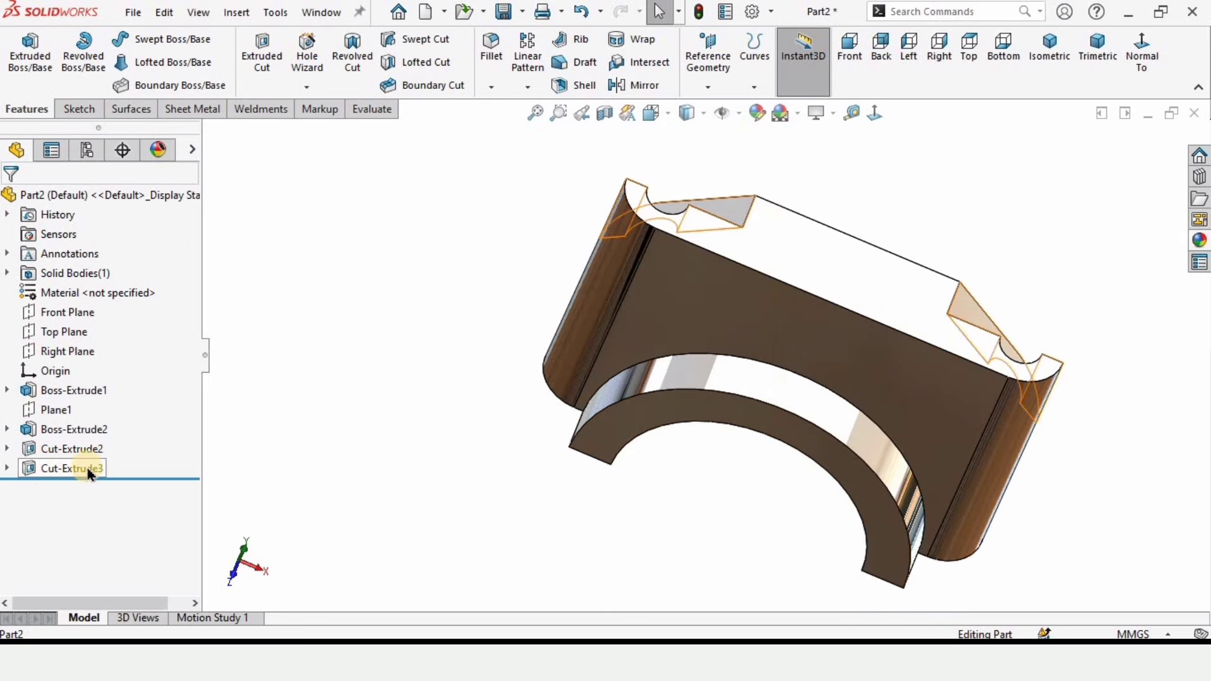
left_click(59, 471)
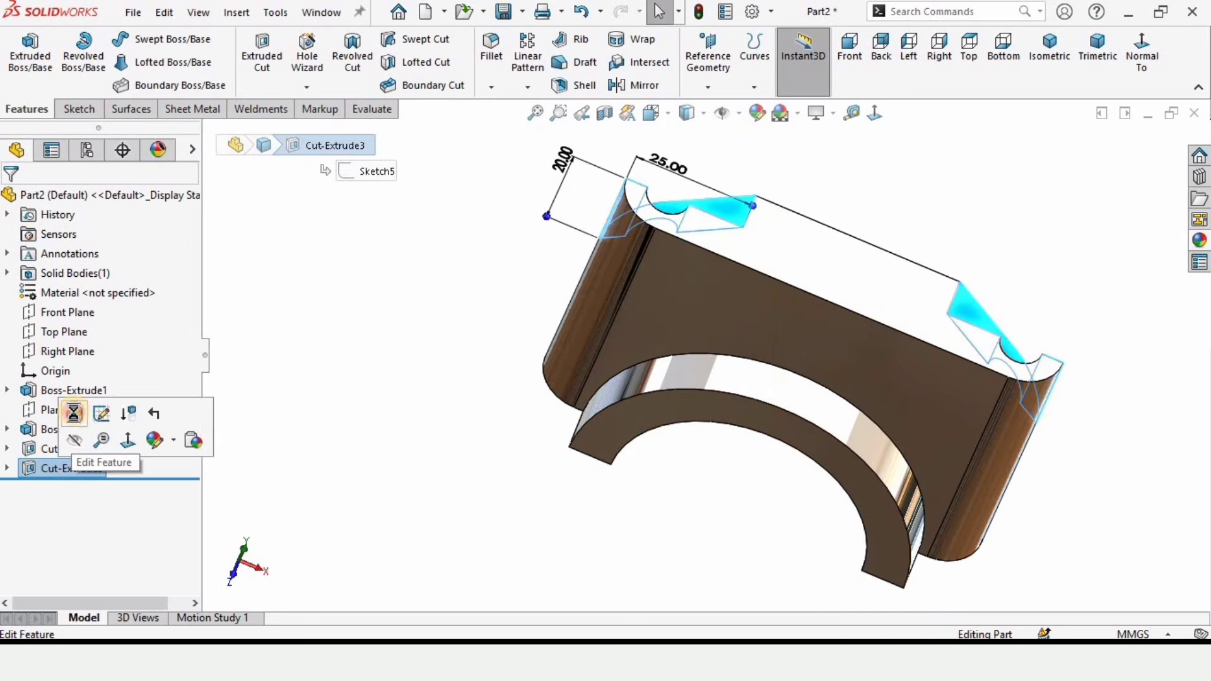
left_click(74, 413)
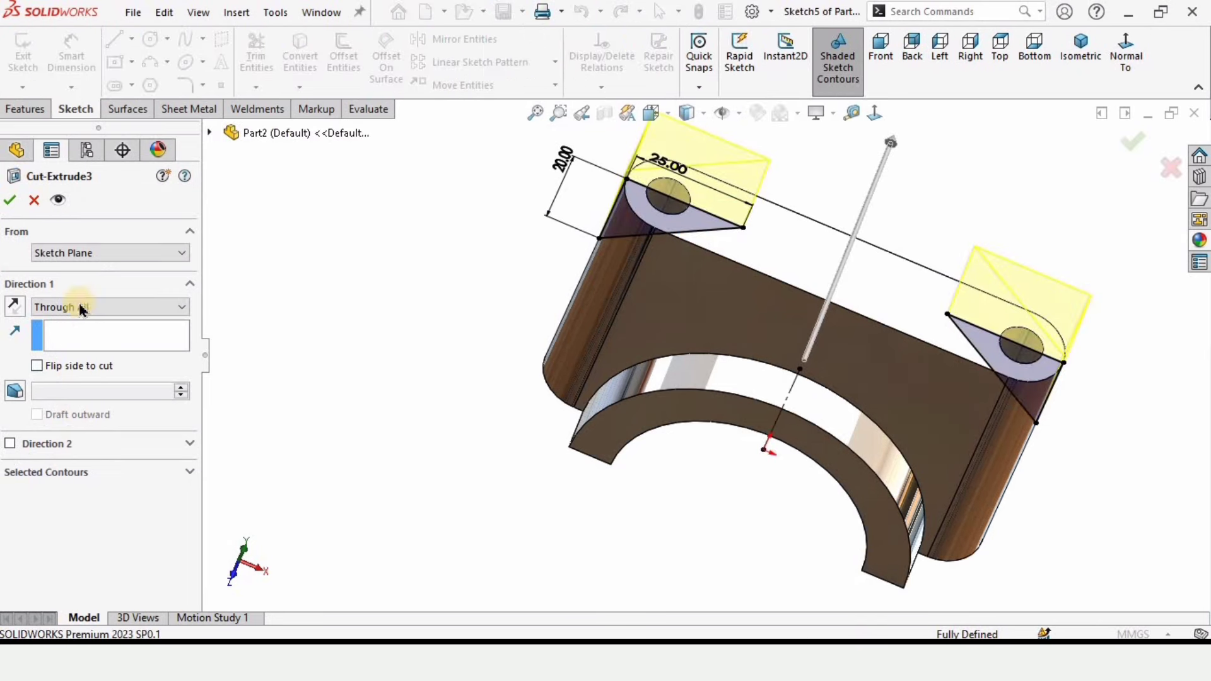
left_click(99, 308)
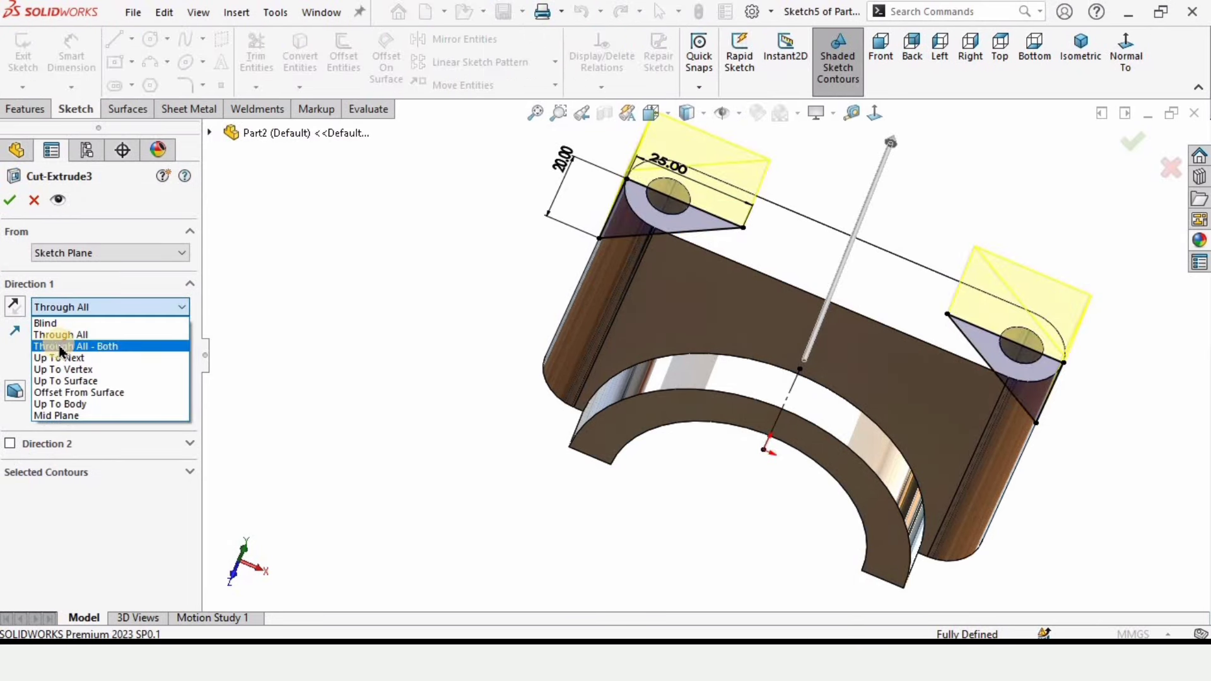
left_click(88, 353)
middle_click_drag(668, 343, 684, 215)
scroll(642, 336, "up", 2)
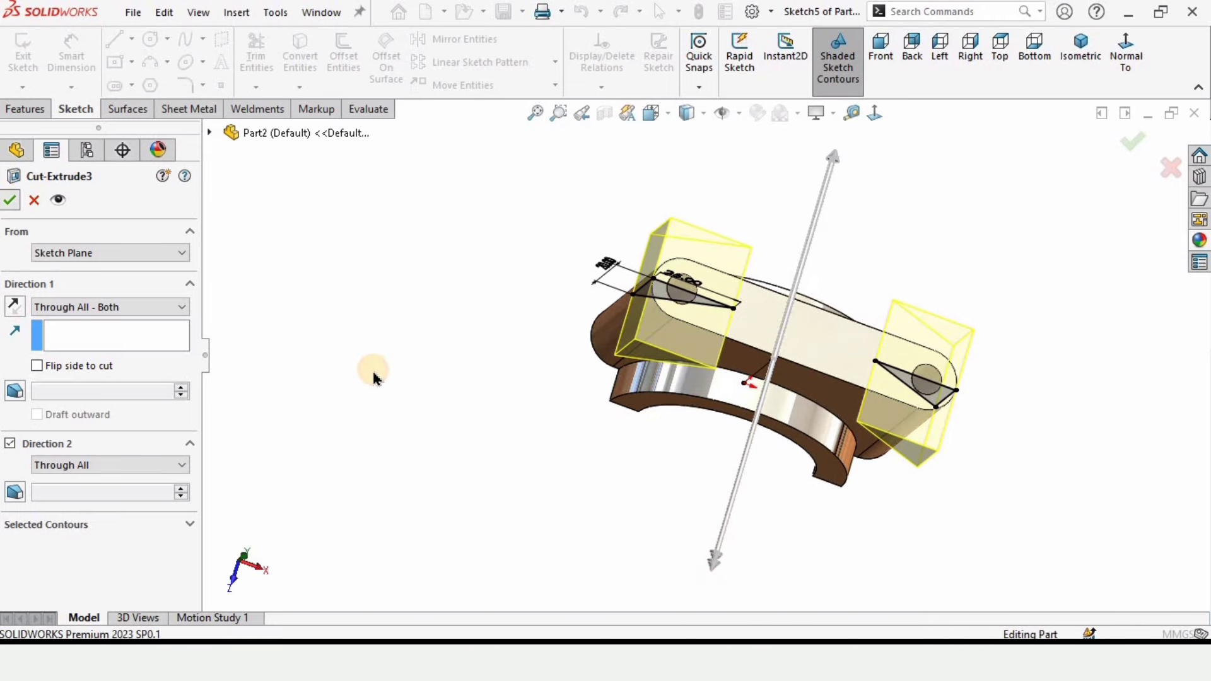
middle_click_drag(500, 365, 841, 273)
scroll(840, 273, "down", 2)
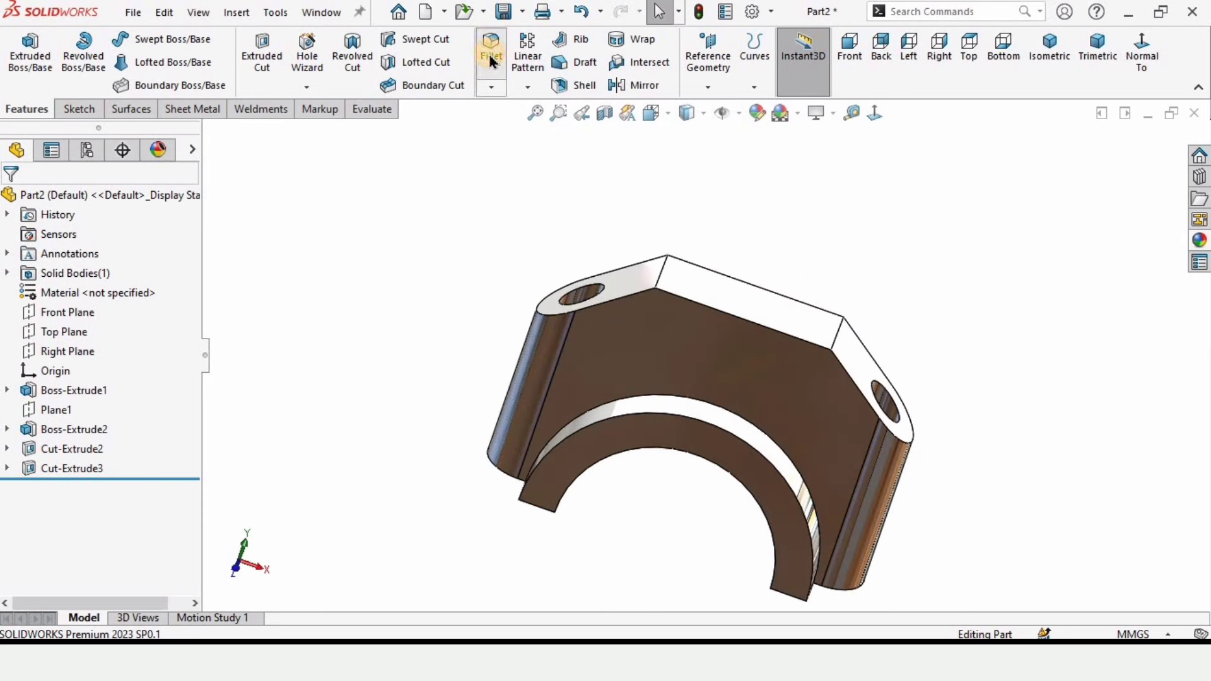
- Fillet the two edges where the block's flat top meets the angled corner faces with a 10 mm radius, and dismiss the save reminder
middle_click_drag(654, 296, 640, 308)
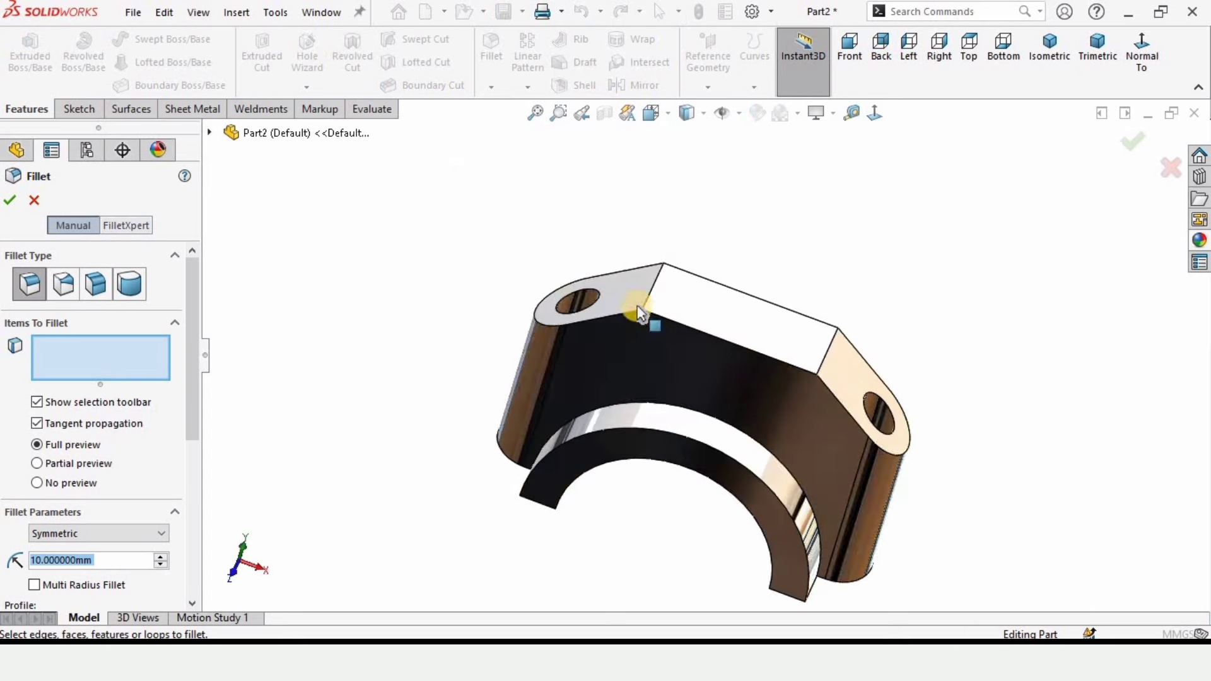
scroll(641, 308, "down", 1)
left_click(665, 287)
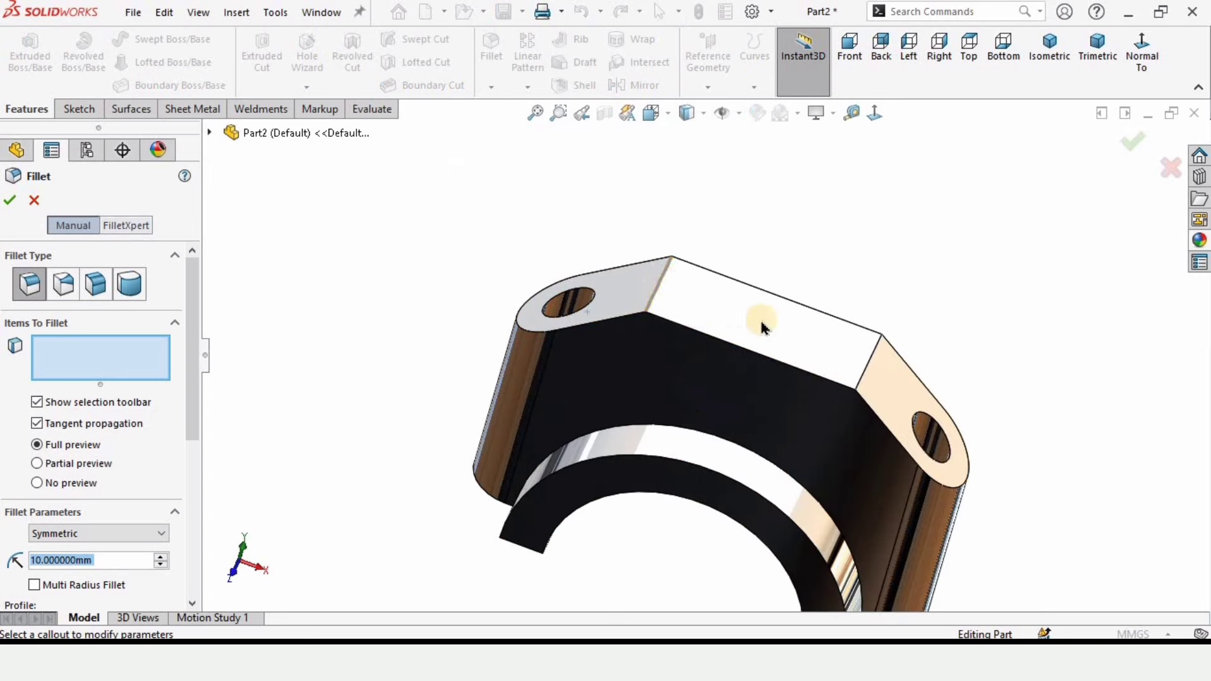
left_click(872, 363)
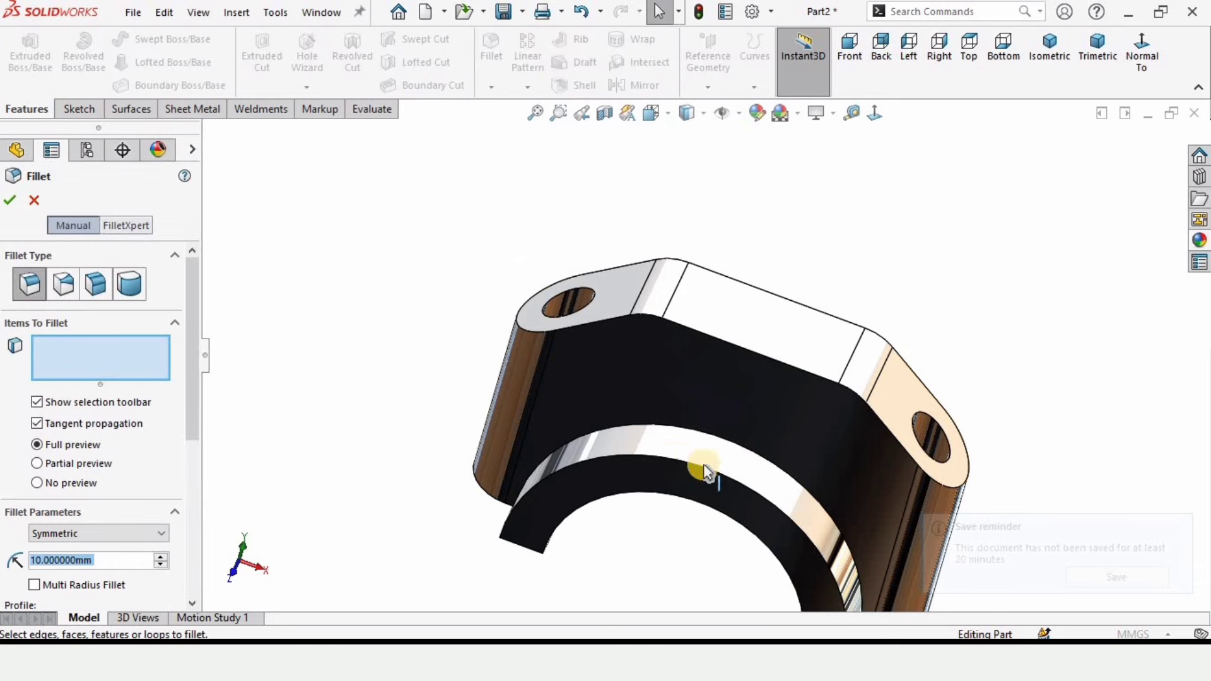
left_click(1179, 534)
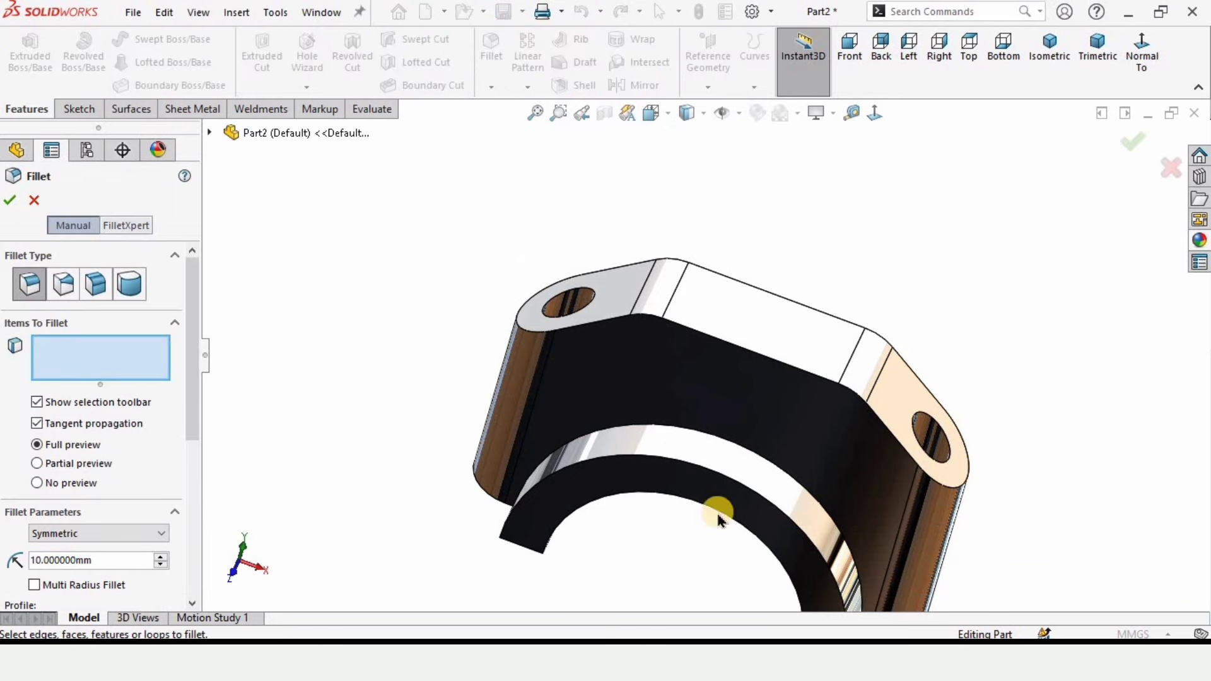
- Fillet the curved edges where the half-ring meets the block's front and back faces with a 3 mm symmetric radius
scroll(700, 442, "down", 5)
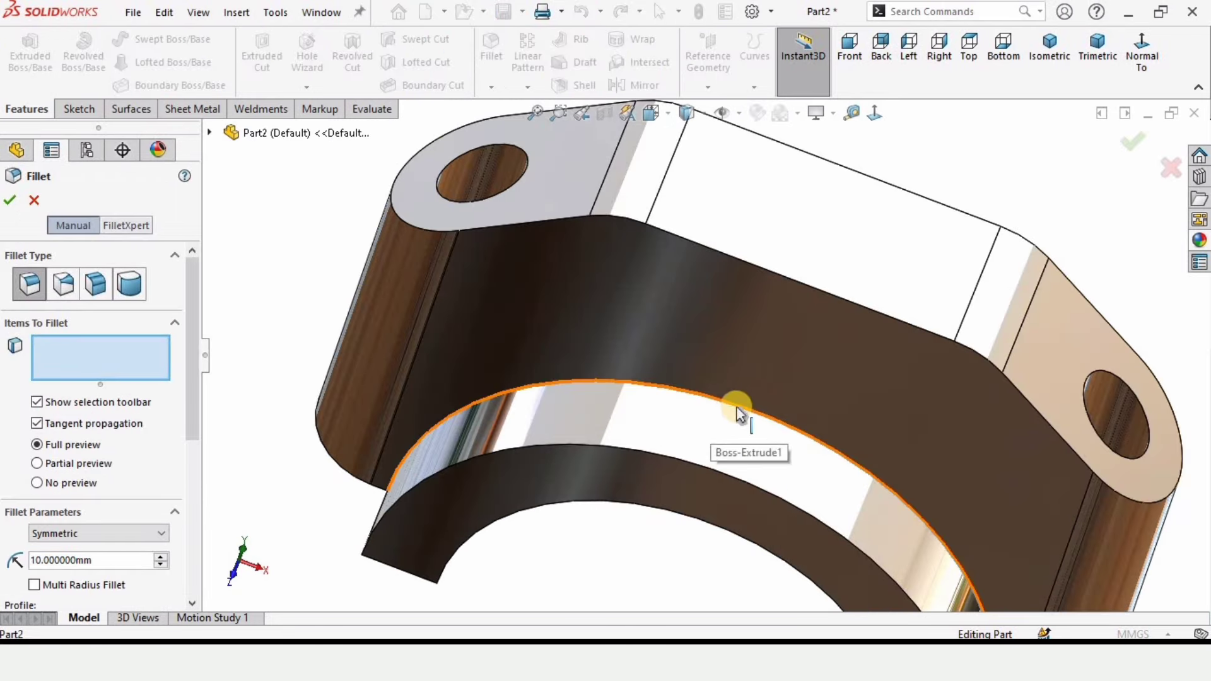
left_click(730, 407)
scroll(725, 401, "up", 3)
middle_click_drag(775, 373, 744, 401)
scroll(747, 397, "down", 3)
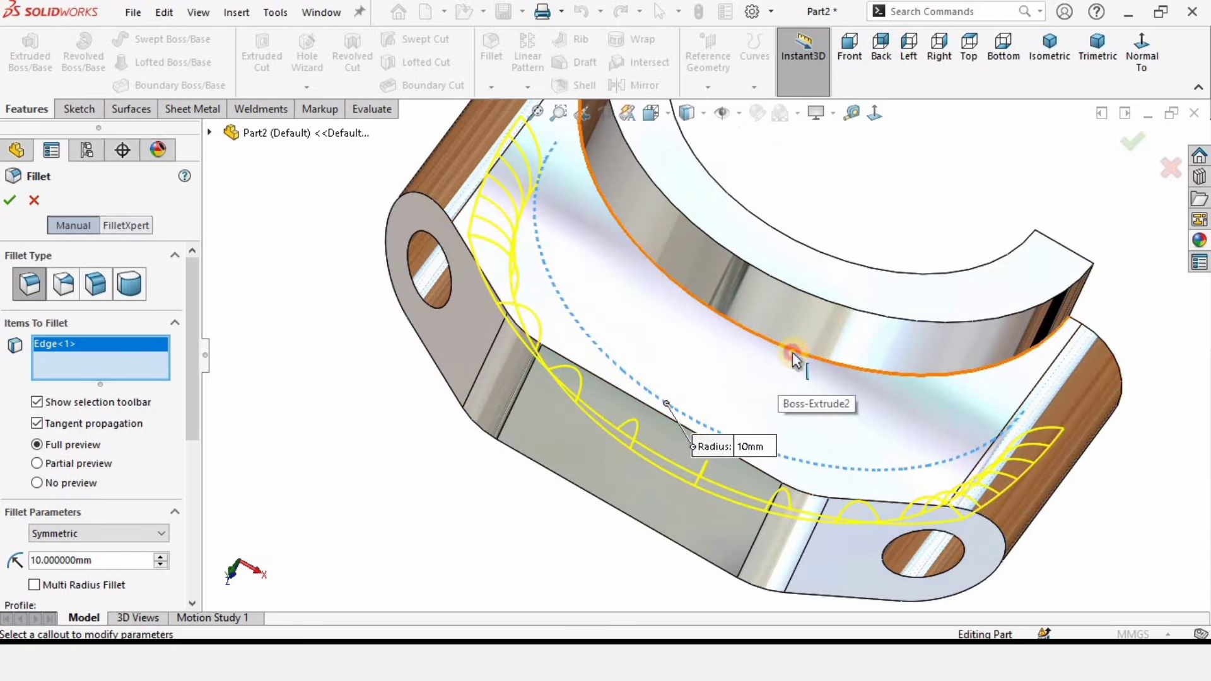
left_click(794, 361)
scroll(738, 438, "up", 3)
middle_click_drag(744, 416, 690, 166)
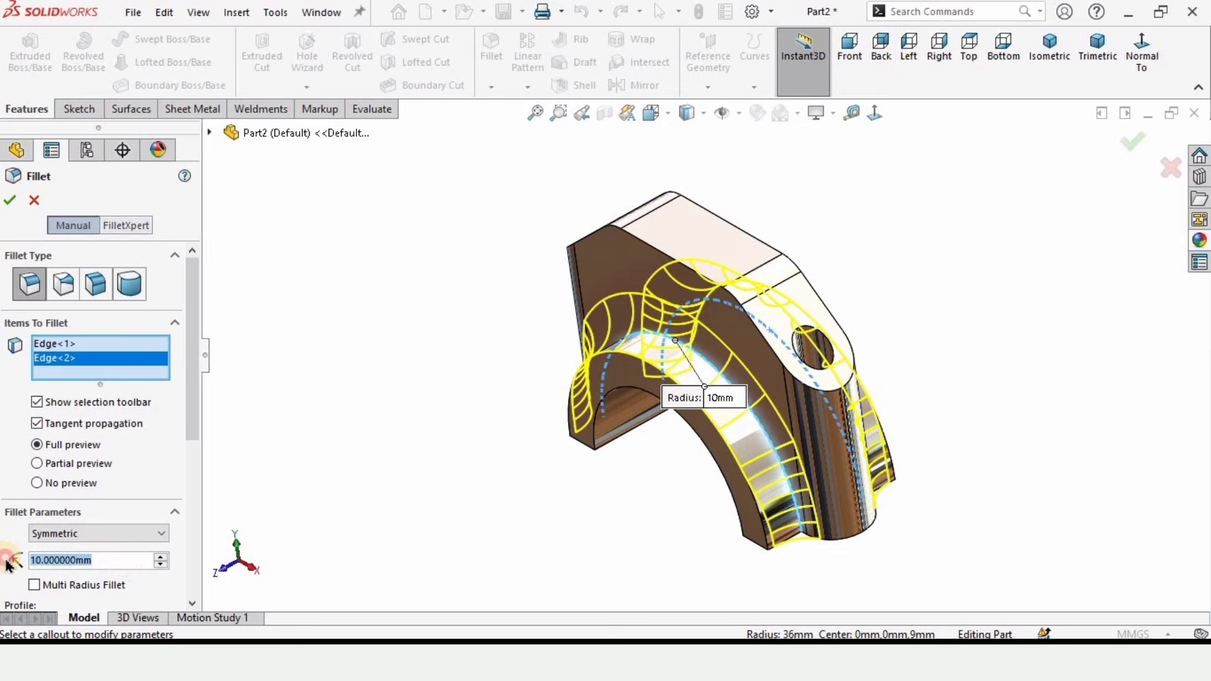
type("3")
key("Return")
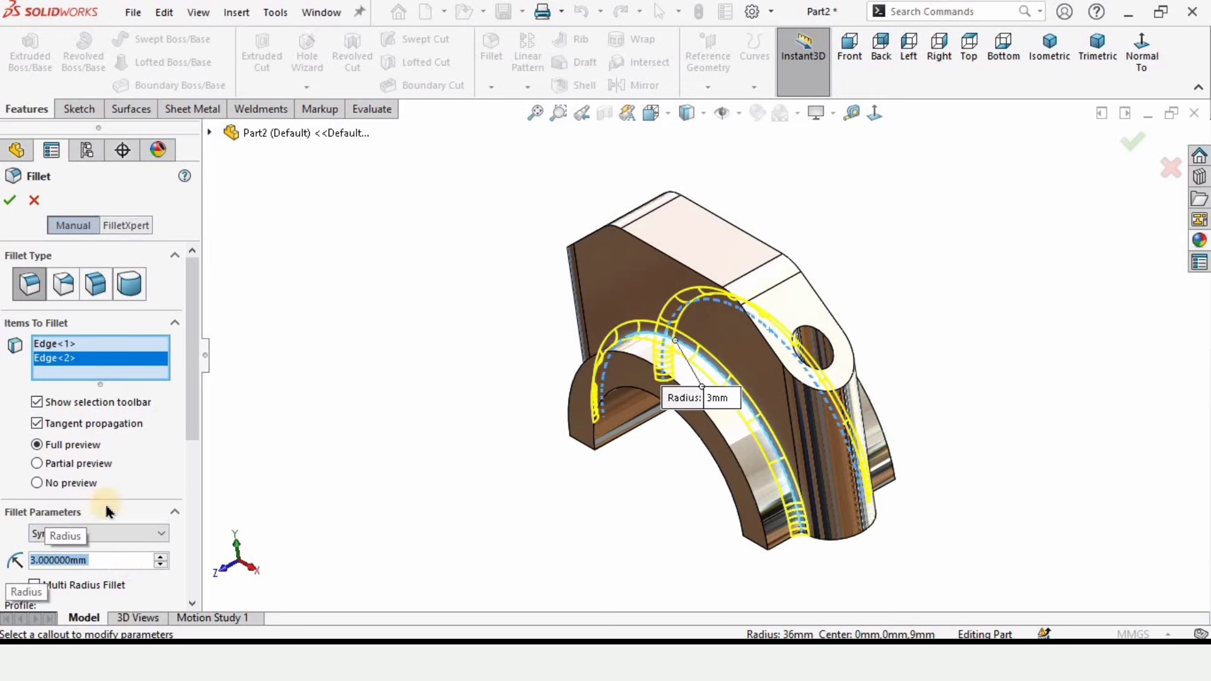
scroll(782, 375, "down", 2)
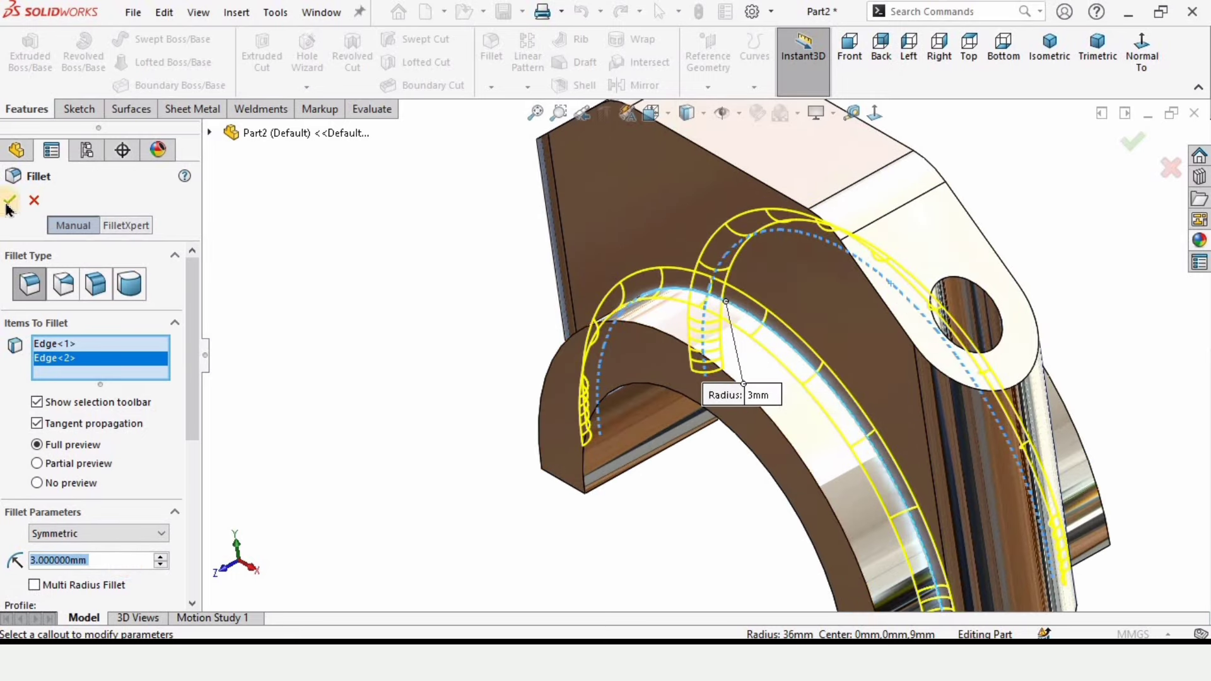
scroll(750, 352, "up", 2)
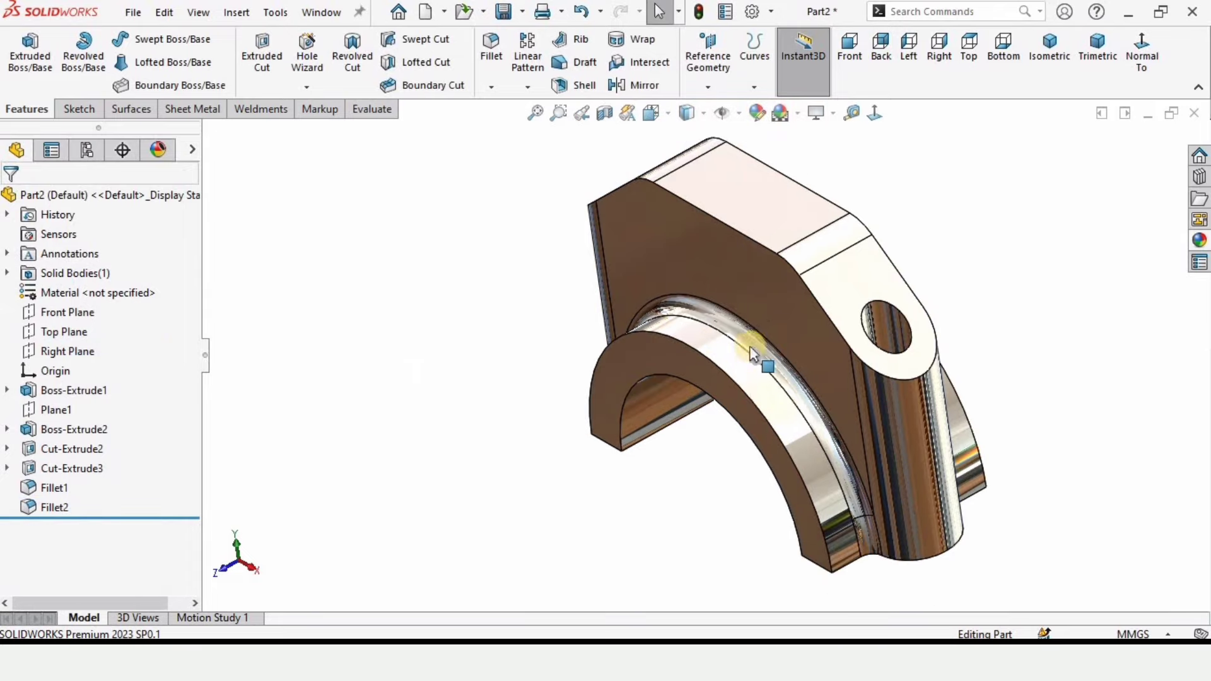